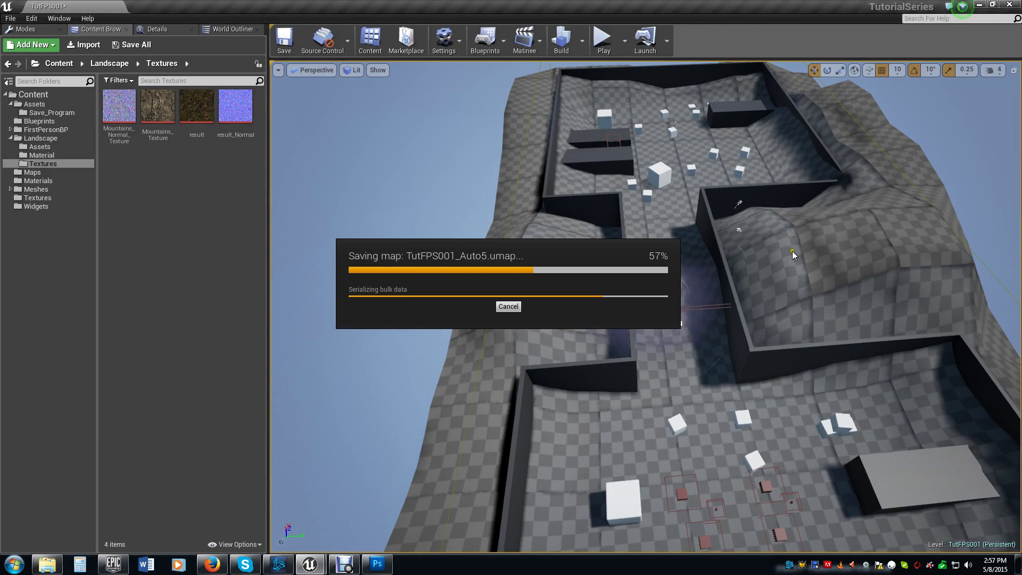
{"action": "mouse_move", "coordinate": [792, 251]}
{"action": "right_mouse_down"}
{"action": "mouse_move", "coordinate": [838, 262]}
{"action": "mouse_move", "coordinate": [838, 251]}
{"action": "mouse_move", "coordinate": [794, 251]}
{"action": "right_mouse_up"}
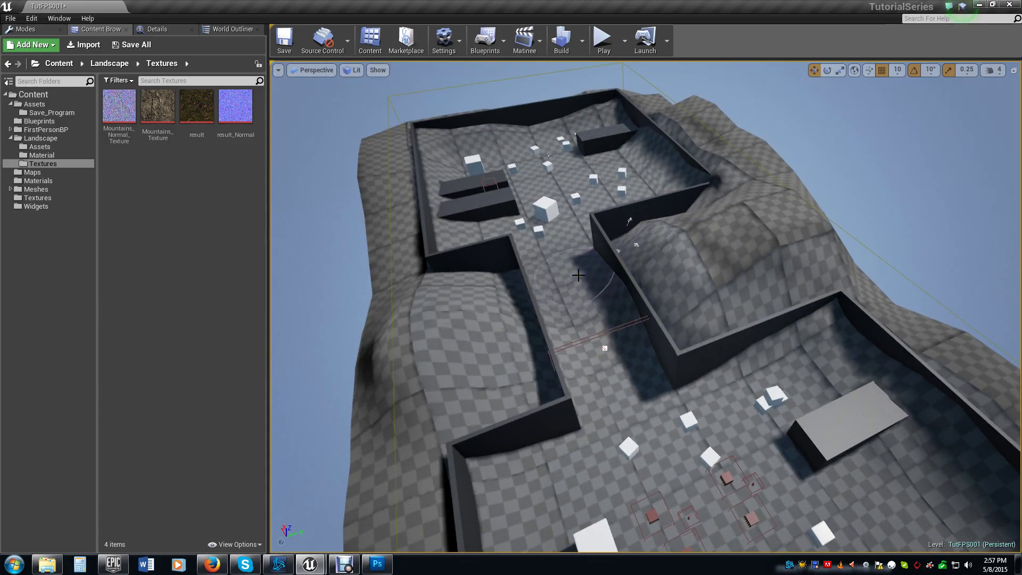
{"action": "right_click_drag", "start_coordinate": [578, 275], "coordinate": [654, 258]}
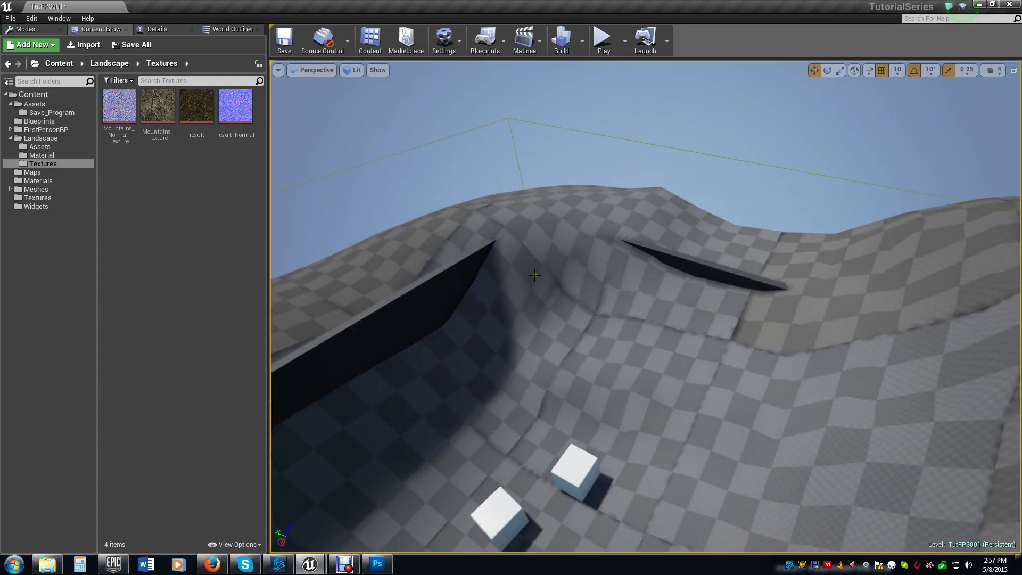
{"action": "right_click_drag", "start_coordinate": [588, 286], "coordinate": [40, 210]}
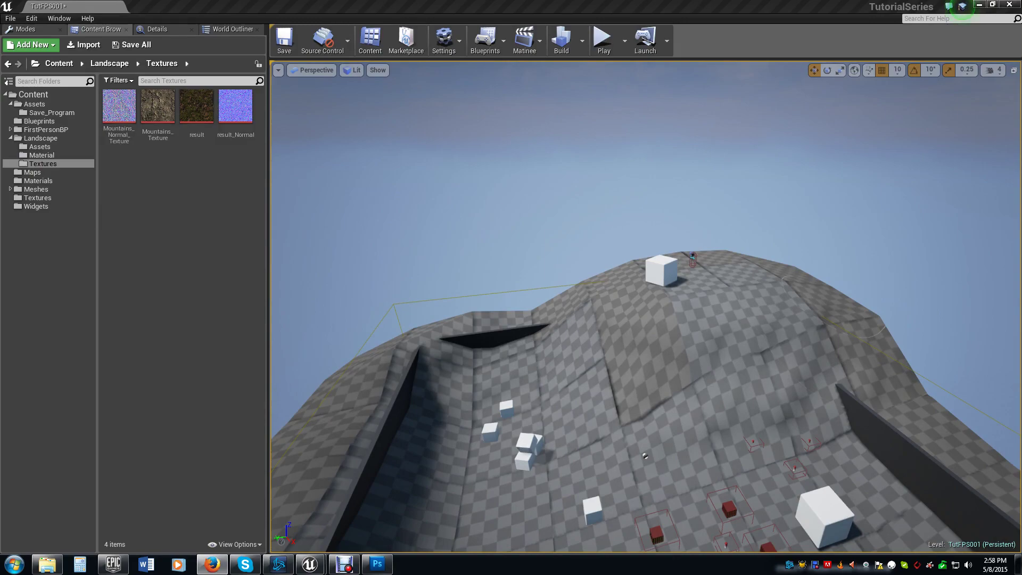
Step: Open the Textures subfolder of the project's Landscape content folder
{"action": "left_click", "coordinate": [52, 140]}
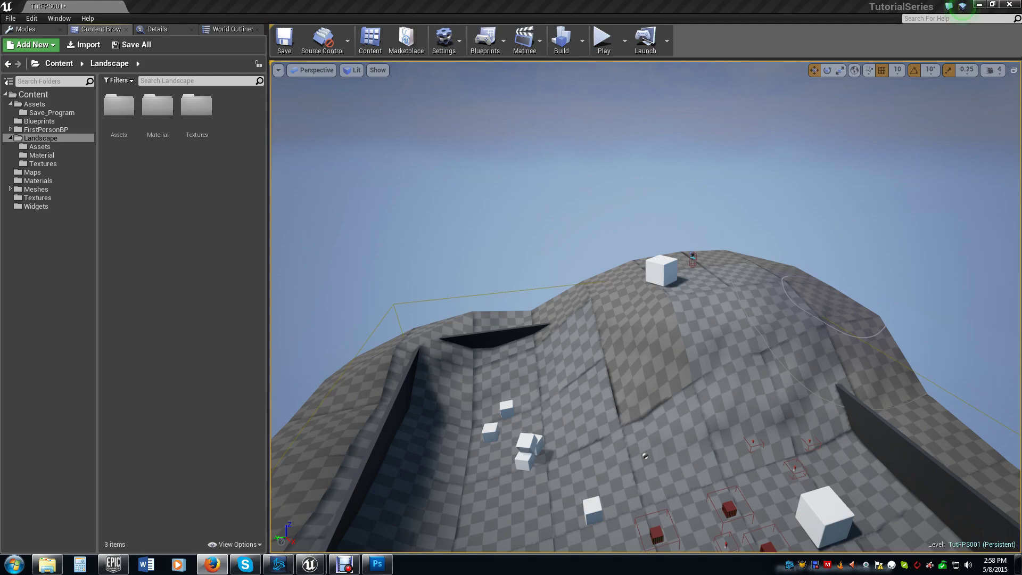
{"action": "left_click", "coordinate": [189, 120]}
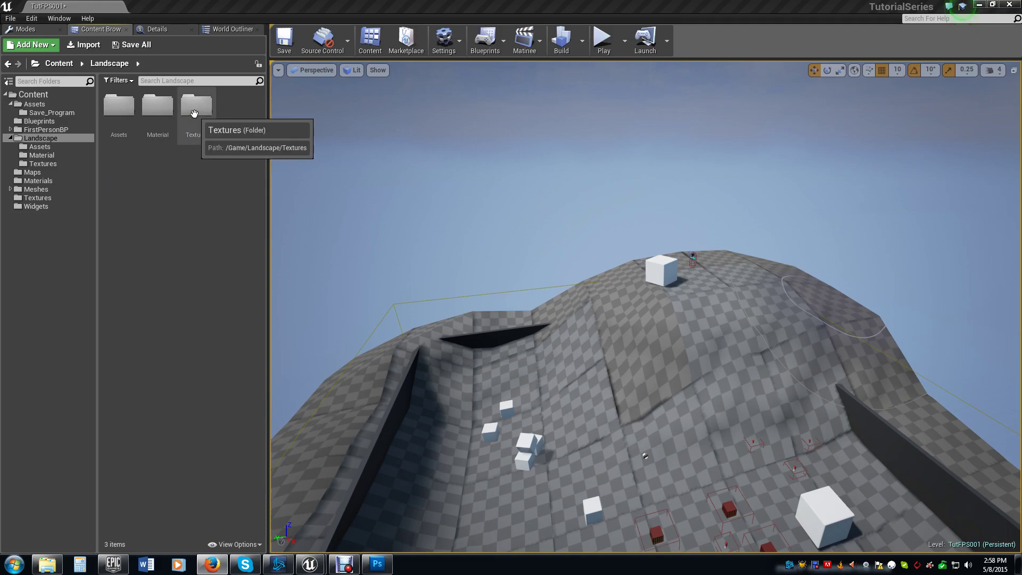
{"action": "double_click", "coordinate": [194, 111]}
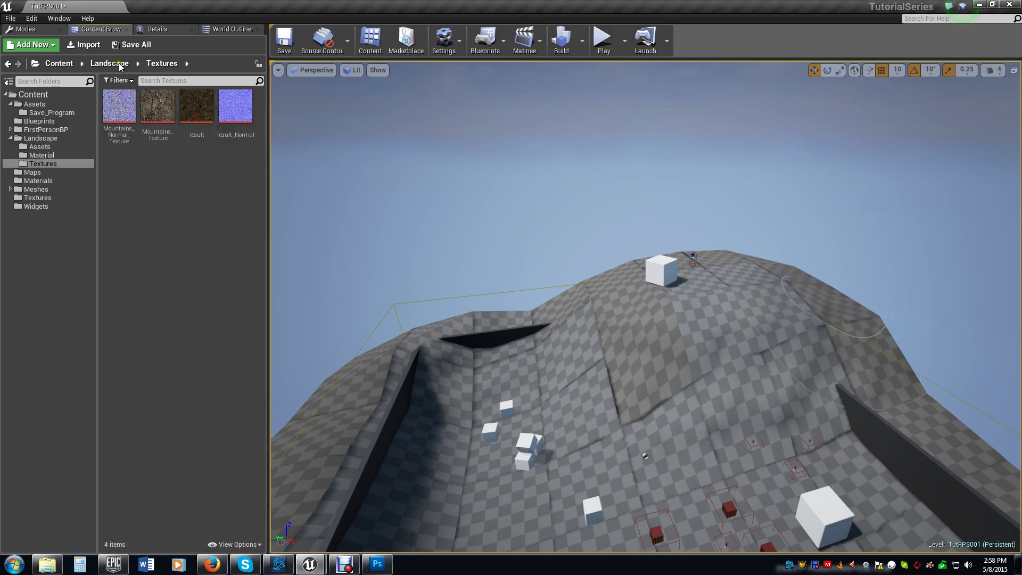
Step: Inspect the result, Mountains_Texture, result_Normal and Mountains_Normal_Texture assets one after another, closing each texture after viewing it
{"action": "double_click", "coordinate": [198, 104]}
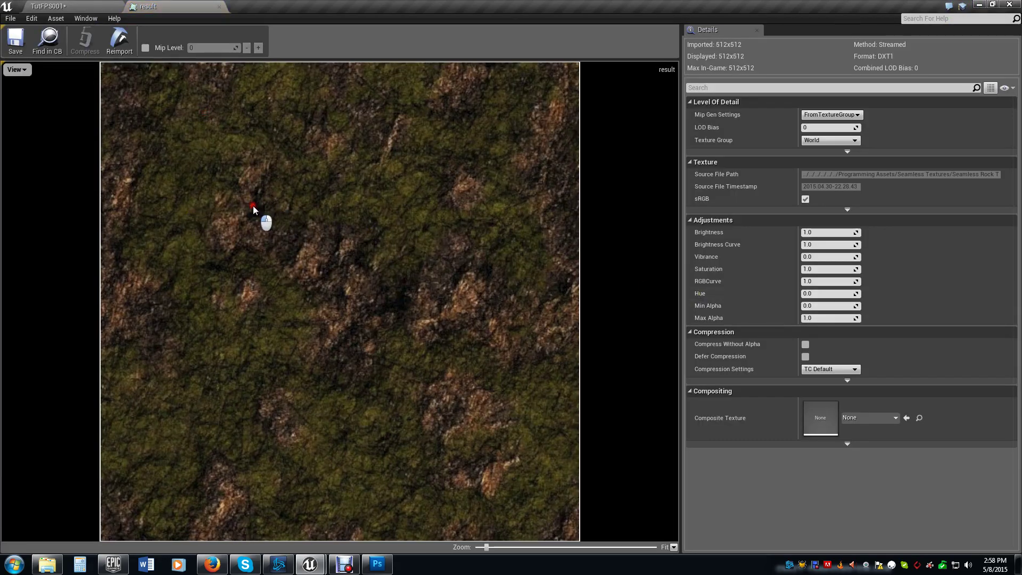
{"action": "left_click", "coordinate": [218, 7]}
{"action": "double_click", "coordinate": [146, 117]}
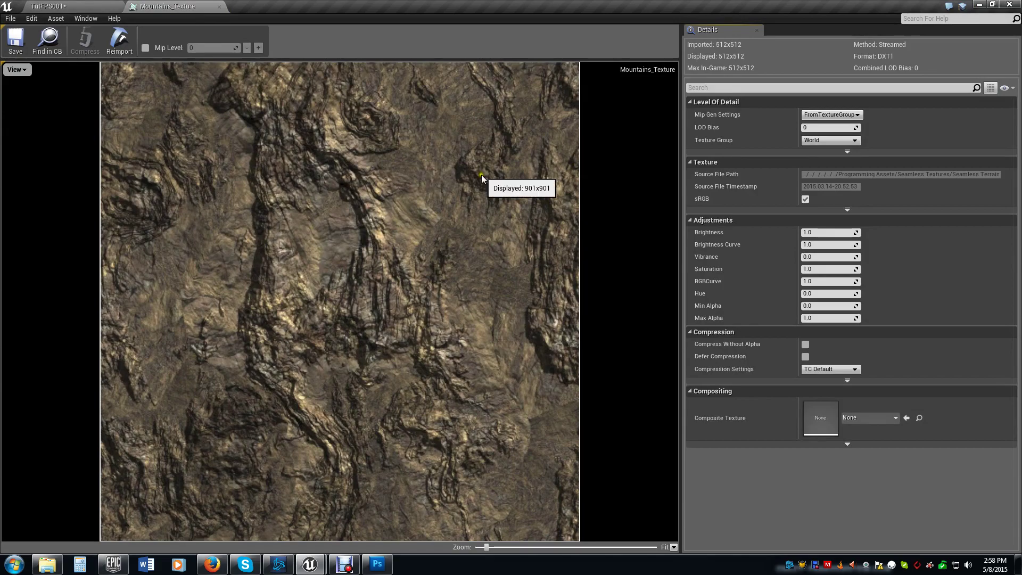
{"action": "left_click", "coordinate": [219, 7]}
{"action": "double_click", "coordinate": [242, 116]}
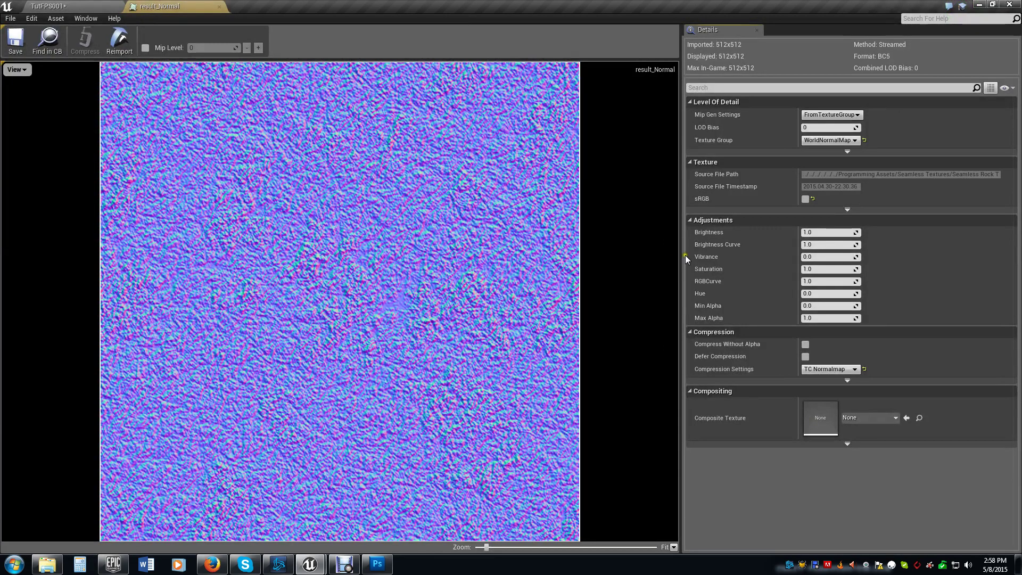
{"action": "left_click", "coordinate": [219, 6]}
{"action": "double_click", "coordinate": [121, 104]}
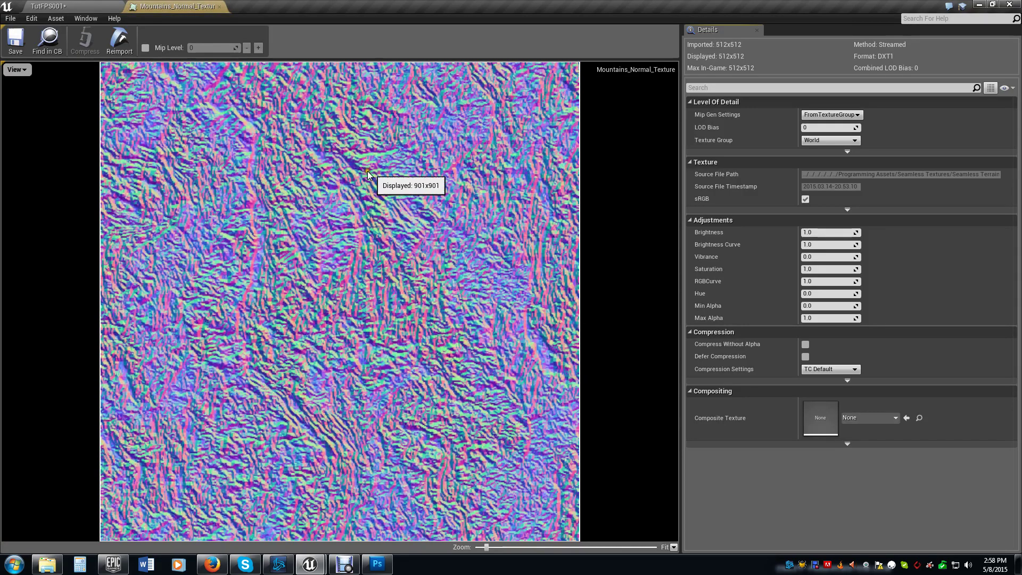
{"action": "left_click", "coordinate": [219, 7]}
{"action": "left_click_drag", "start_coordinate": [650, 365], "coordinate": [650, 330]}
{"action": "right_click_drag", "start_coordinate": [654, 314], "coordinate": [626, 315]}
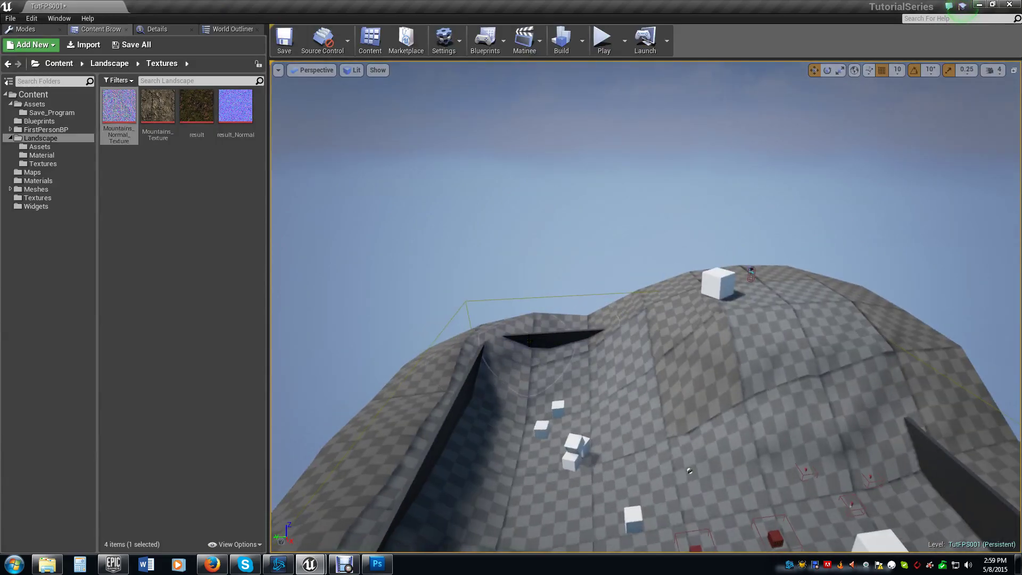
{"action": "right_click_drag", "start_coordinate": [650, 423], "coordinate": [679, 451]}
{"action": "mouse_move", "coordinate": [586, 218]}
{"action": "left_mouse_down"}
{"action": "mouse_move", "coordinate": [556, 278]}
{"action": "mouse_move", "coordinate": [579, 296]}
{"action": "mouse_move", "coordinate": [640, 299]}
{"action": "mouse_move", "coordinate": [636, 246]}
{"action": "mouse_move", "coordinate": [613, 215]}
{"action": "mouse_move", "coordinate": [570, 258]}
{"action": "mouse_move", "coordinate": [582, 333]}
{"action": "mouse_move", "coordinate": [647, 299]}
{"action": "mouse_move", "coordinate": [628, 209]}
{"action": "left_mouse_up"}
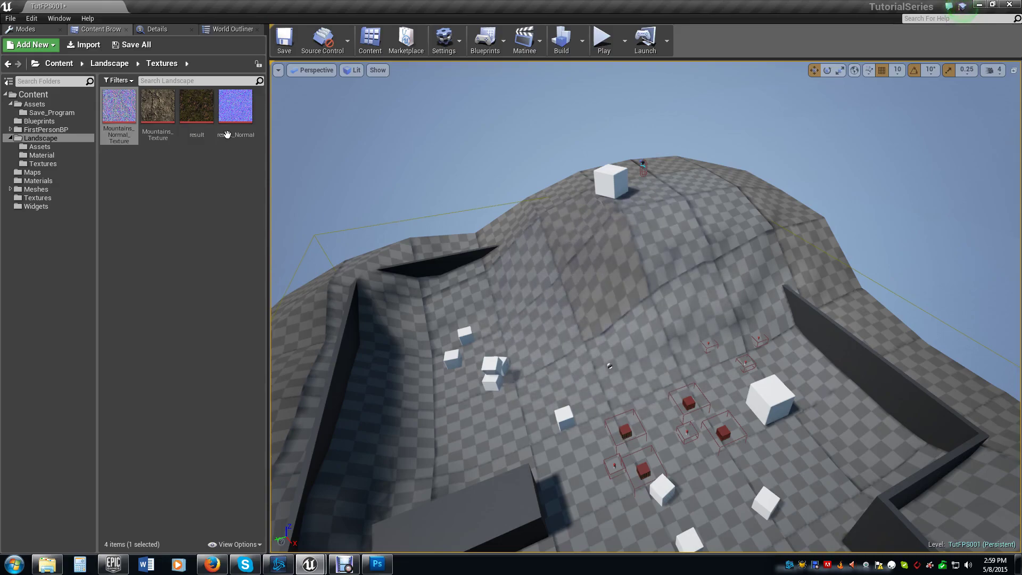
{"action": "mouse_move", "coordinate": [191, 116]}
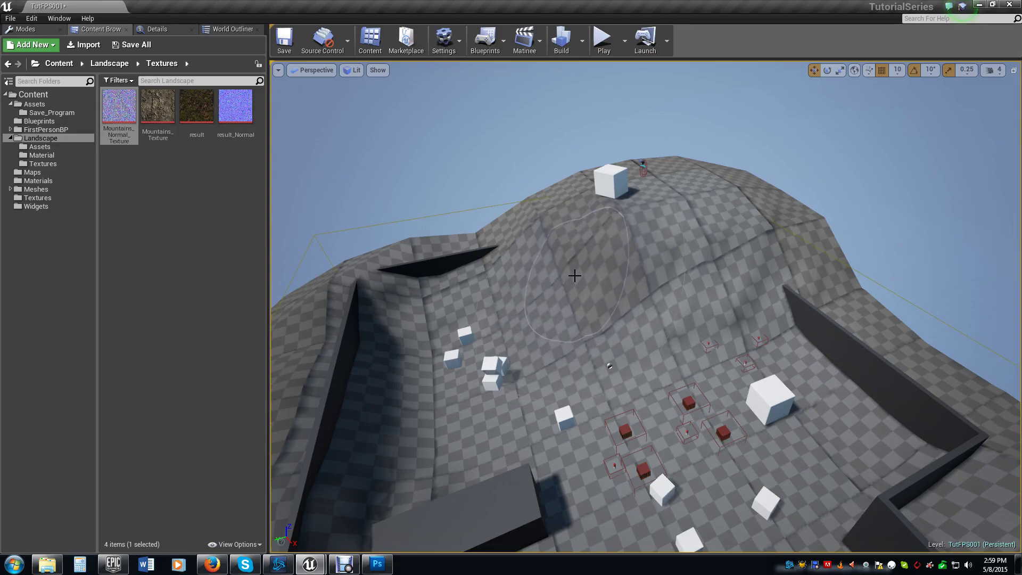
{"action": "mouse_move", "coordinate": [575, 275]}
{"action": "left_mouse_down"}
{"action": "mouse_move", "coordinate": [568, 282]}
{"action": "mouse_move", "coordinate": [564, 244]}
{"action": "mouse_move", "coordinate": [547, 250]}
{"action": "mouse_move", "coordinate": [542, 218]}
{"action": "mouse_move", "coordinate": [713, 205]}
{"action": "mouse_move", "coordinate": [794, 240]}
{"action": "mouse_move", "coordinate": [551, 331]}
{"action": "left_mouse_up"}
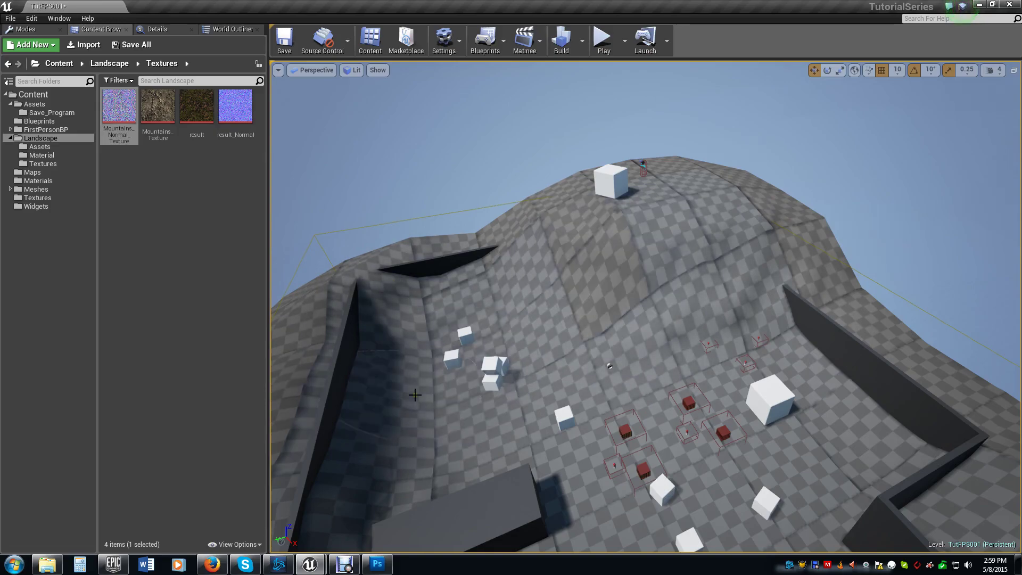
Step: Switch to Photoshop and open the images Fire texture seamless.jpg and Moss Covered Wall.jpg
{"action": "left_click", "coordinate": [377, 564]}
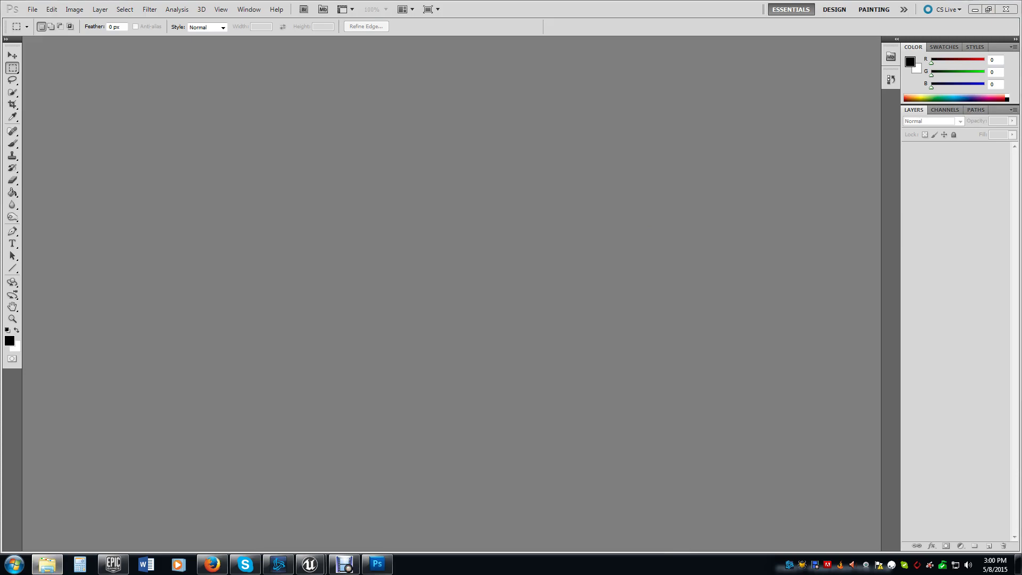
{"action": "left_click_drag", "start_coordinate": [376, 563], "coordinate": [420, 190]}
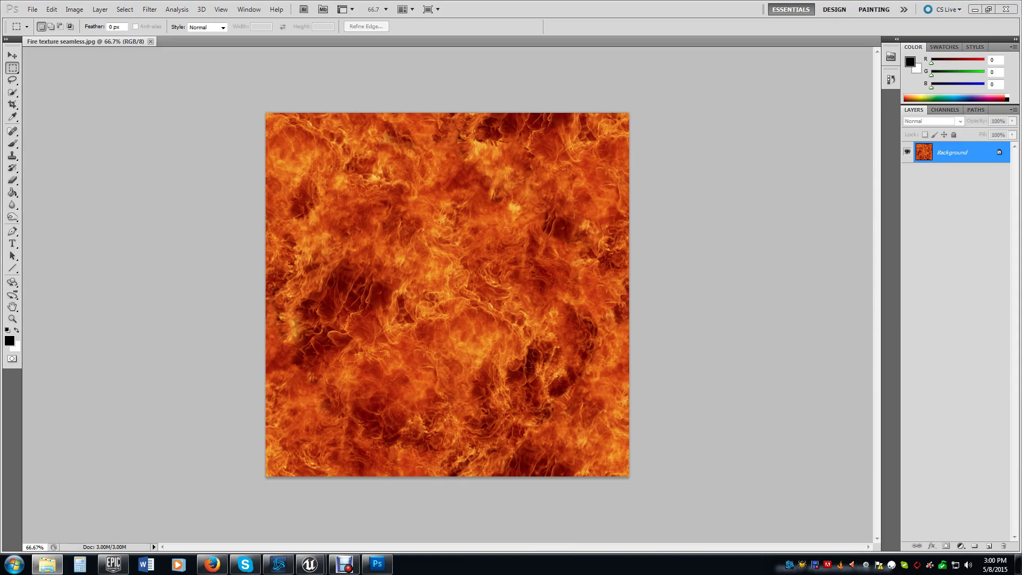
{"action": "left_click_drag", "start_coordinate": [1021, 144], "coordinate": [630, 42]}
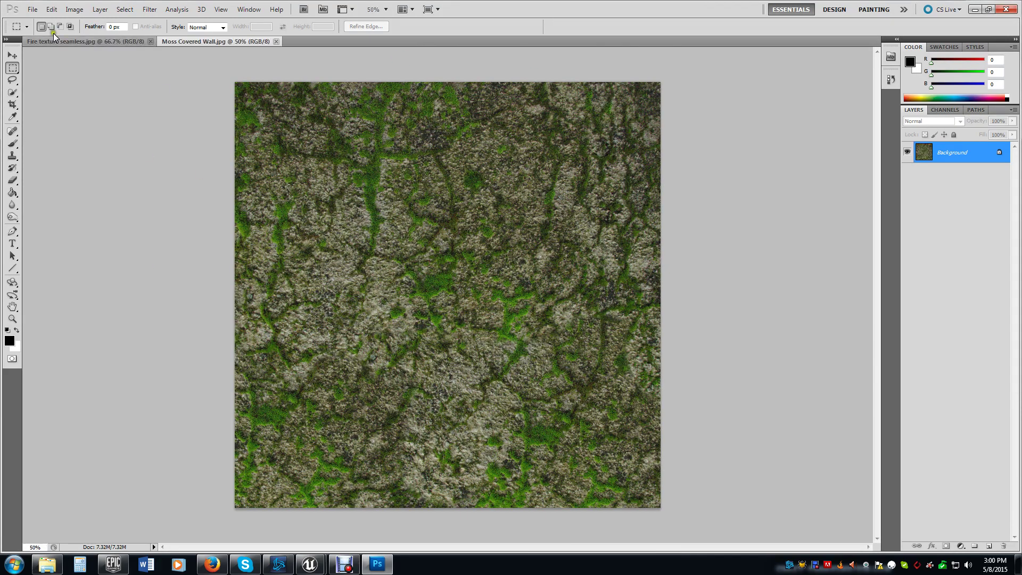
Step: Check the pixel dimensions of the fire texture image without changing its size
{"action": "left_click", "coordinate": [79, 42]}
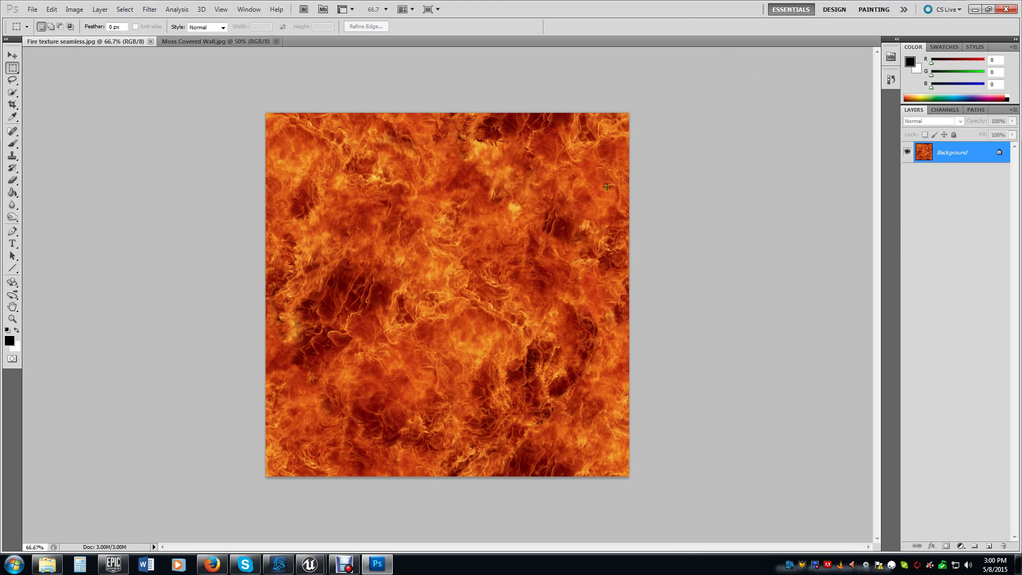
{"action": "left_click", "coordinate": [75, 9]}
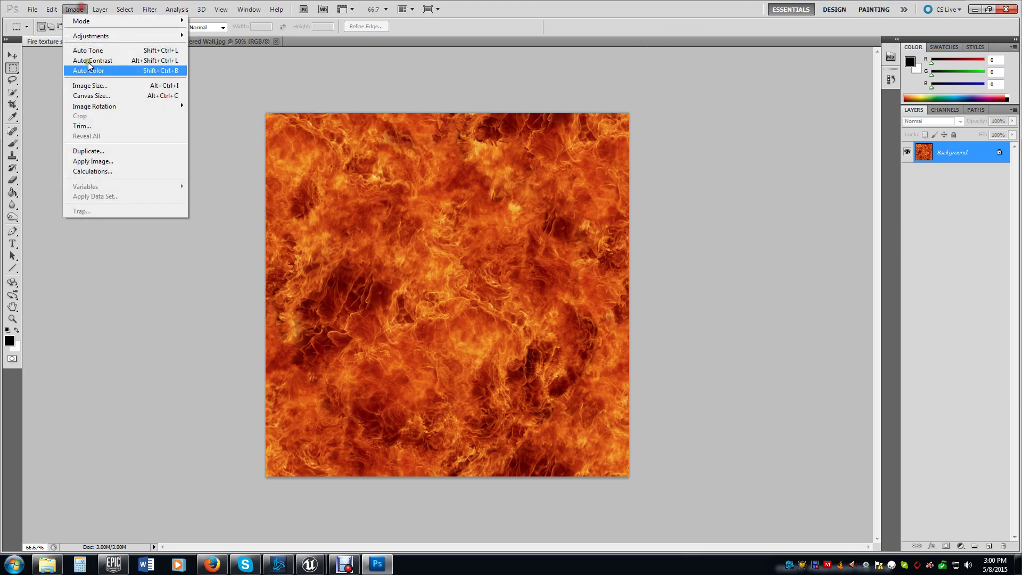
{"action": "left_click", "coordinate": [95, 86]}
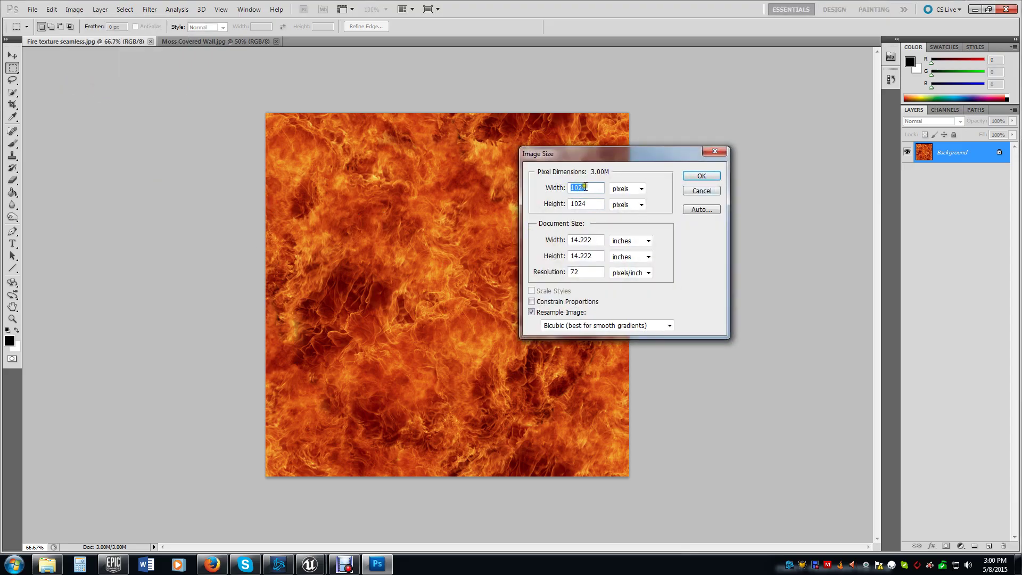
{"action": "left_click", "coordinate": [702, 191]}
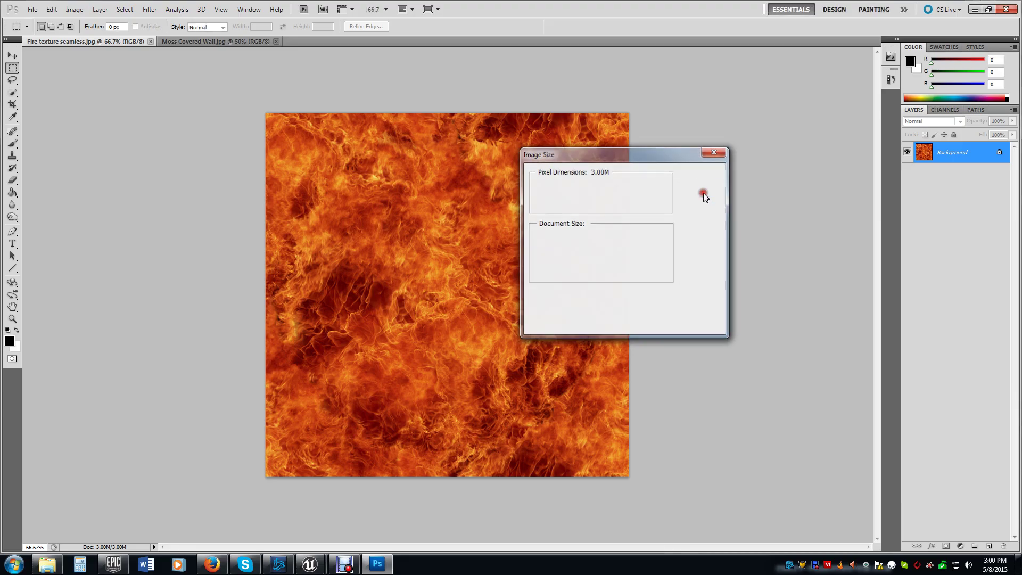
Step: Preview the Offset filter on the fire texture at 512 pixels horizontally, vary the vertical offset to check for seams, and cancel the filter
{"action": "left_click", "coordinate": [150, 9]}
{"action": "mouse_move", "coordinate": [158, 218]}
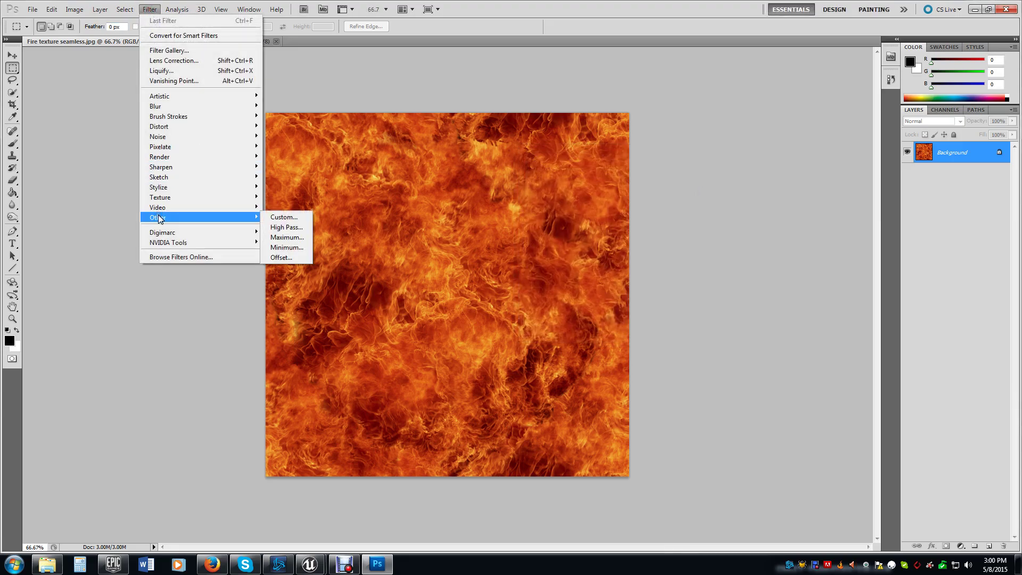
{"action": "left_click", "coordinate": [292, 260]}
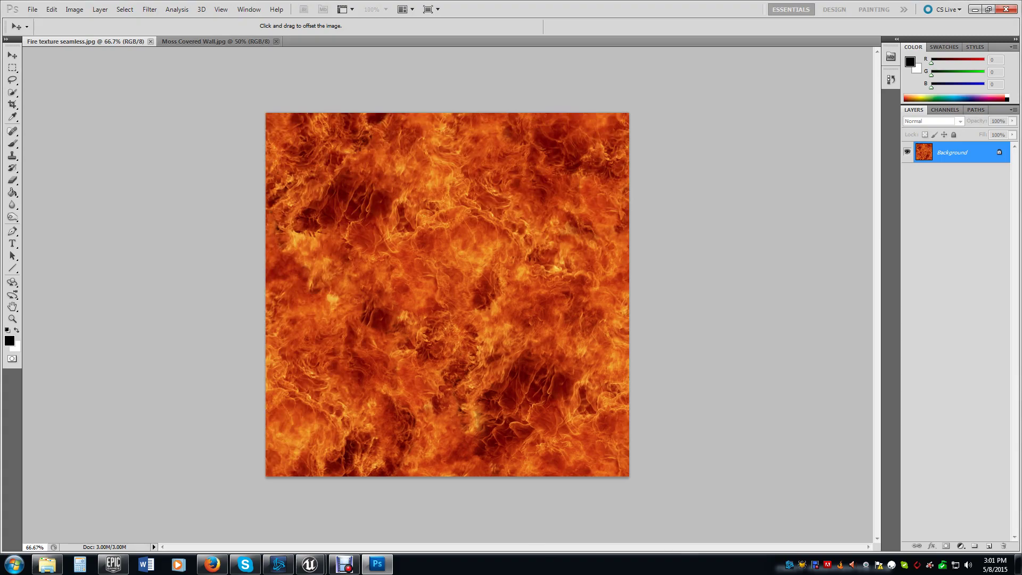
{"action": "left_click_drag", "start_coordinate": [771, 76], "coordinate": [727, 123]}
{"action": "double_click", "coordinate": [689, 166]}
{"action": "type", "text": "512"}
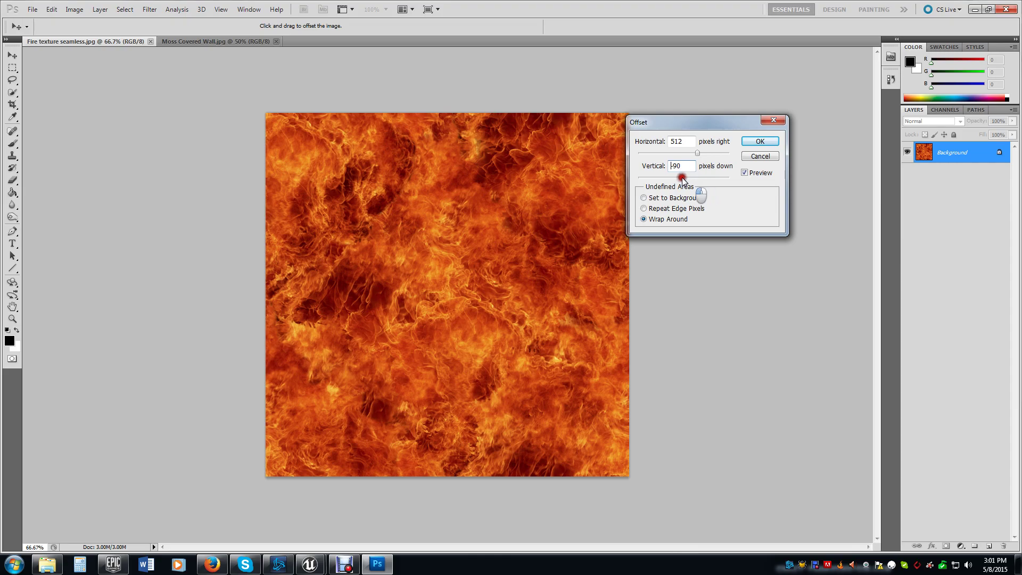
{"action": "left_click_drag", "start_coordinate": [662, 177], "coordinate": [729, 177]}
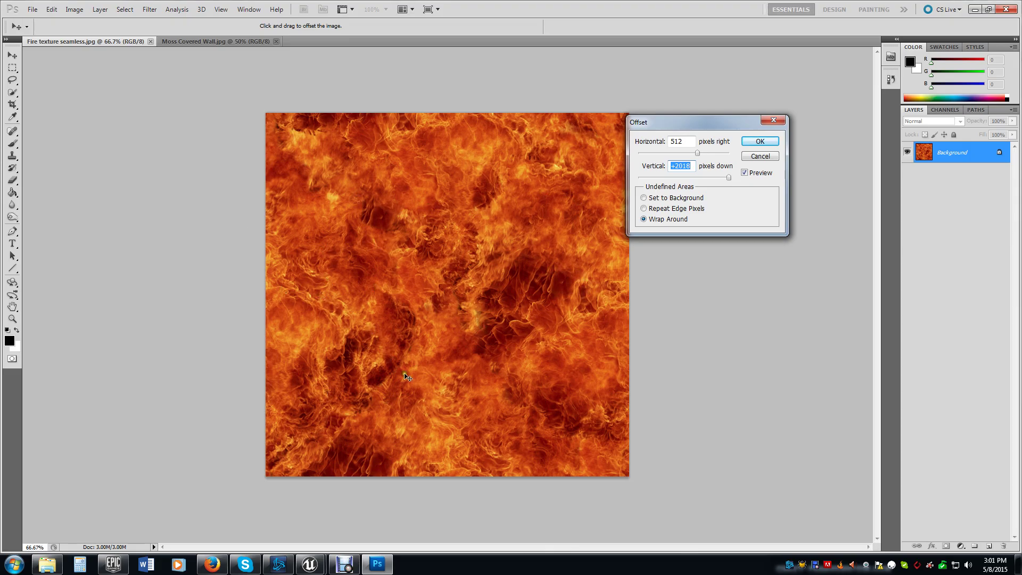
{"action": "left_click", "coordinate": [775, 153]}
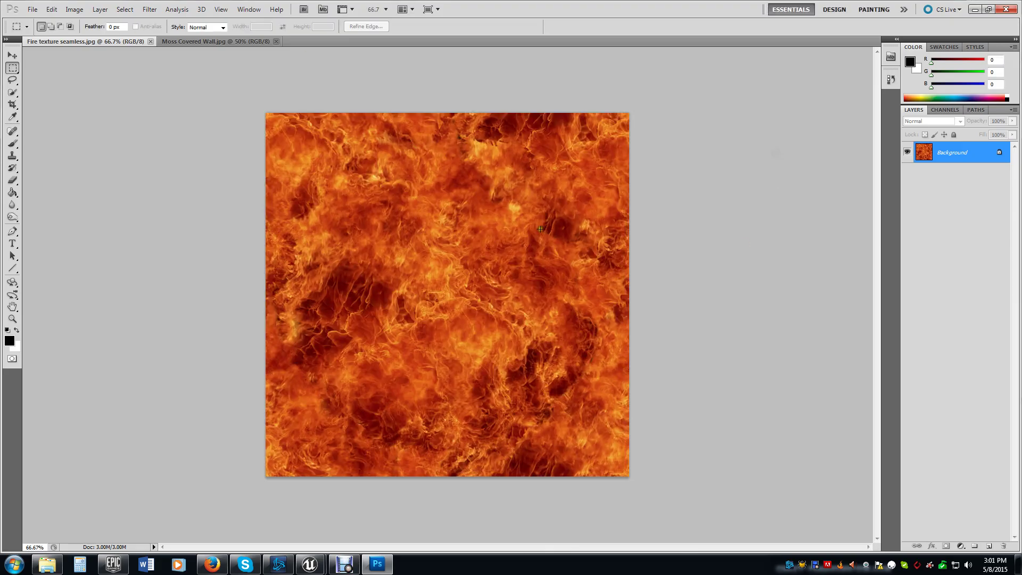
Step: Bring up the Moss Covered Wall image and check its pixel dimensions, leaving the size as it is
{"action": "left_click", "coordinate": [225, 43]}
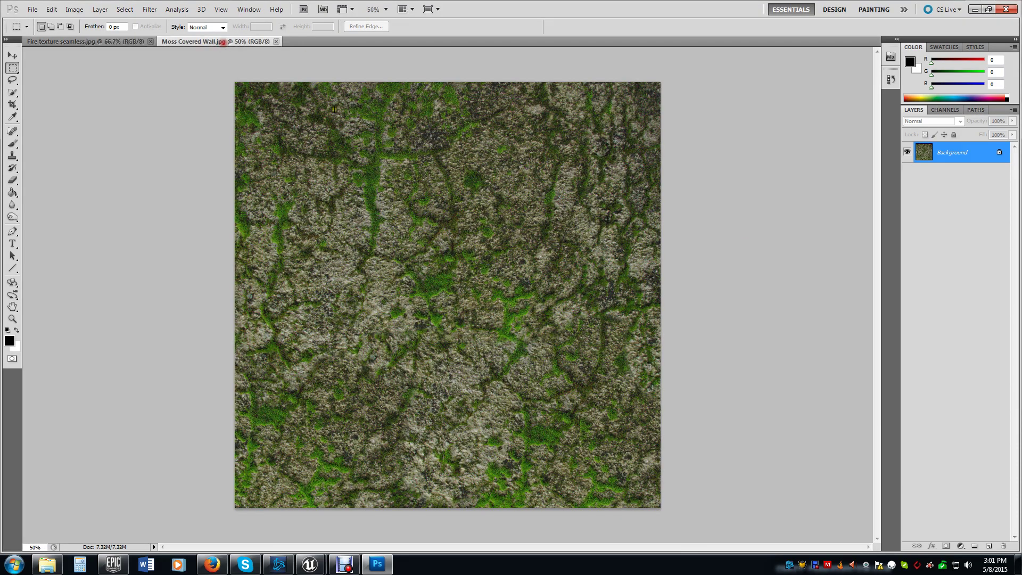
{"action": "left_click", "coordinate": [53, 9]}
{"action": "left_click", "coordinate": [96, 87]}
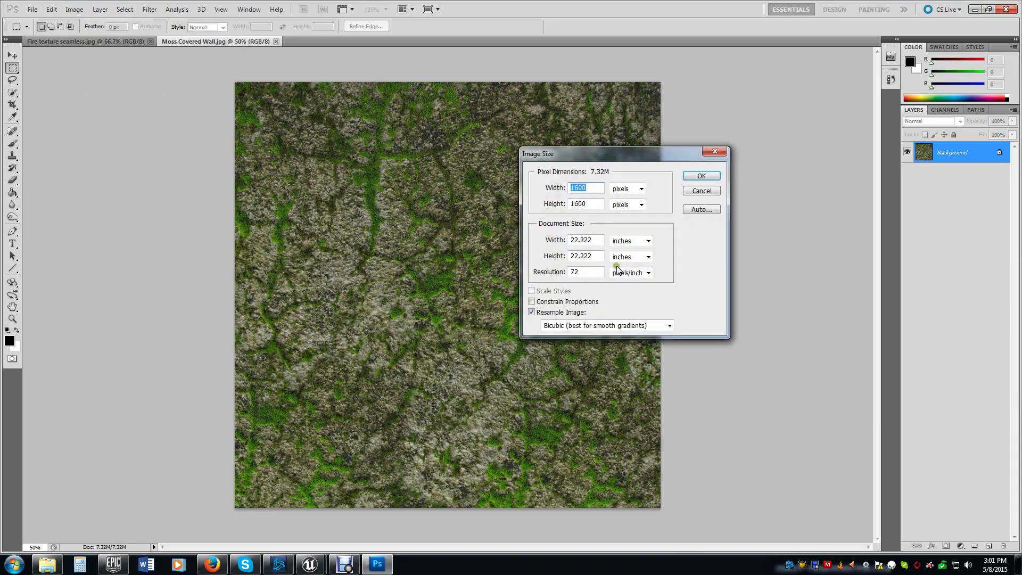
{"action": "left_click", "coordinate": [700, 190]}
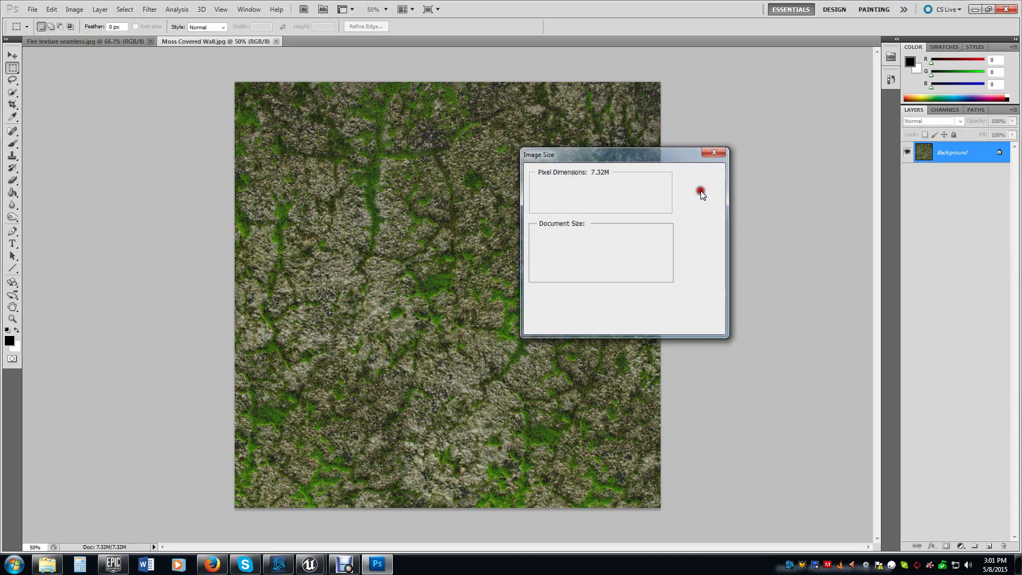
{"action": "double_click", "coordinate": [147, 5]}
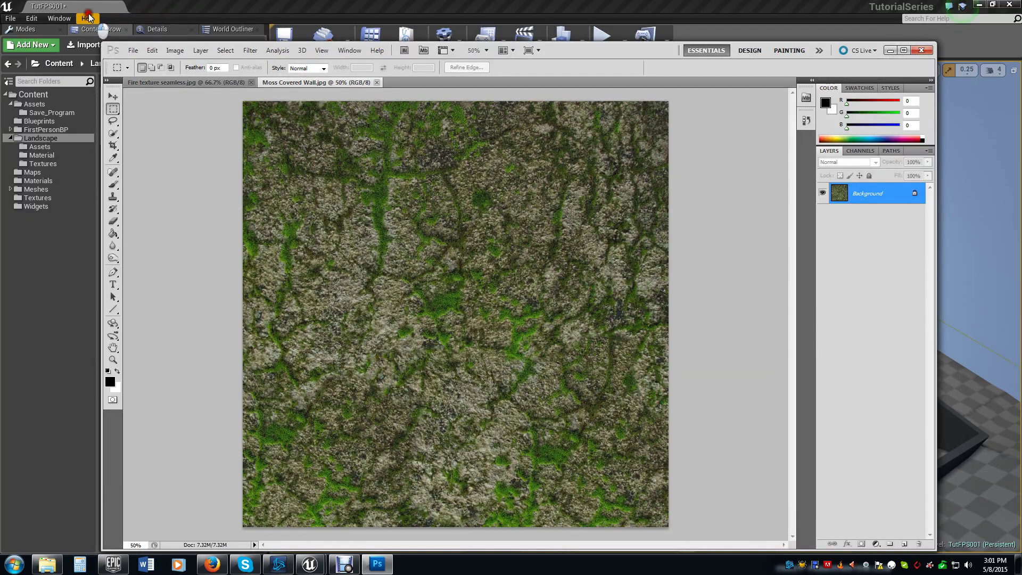
{"action": "double_click", "coordinate": [632, 52]}
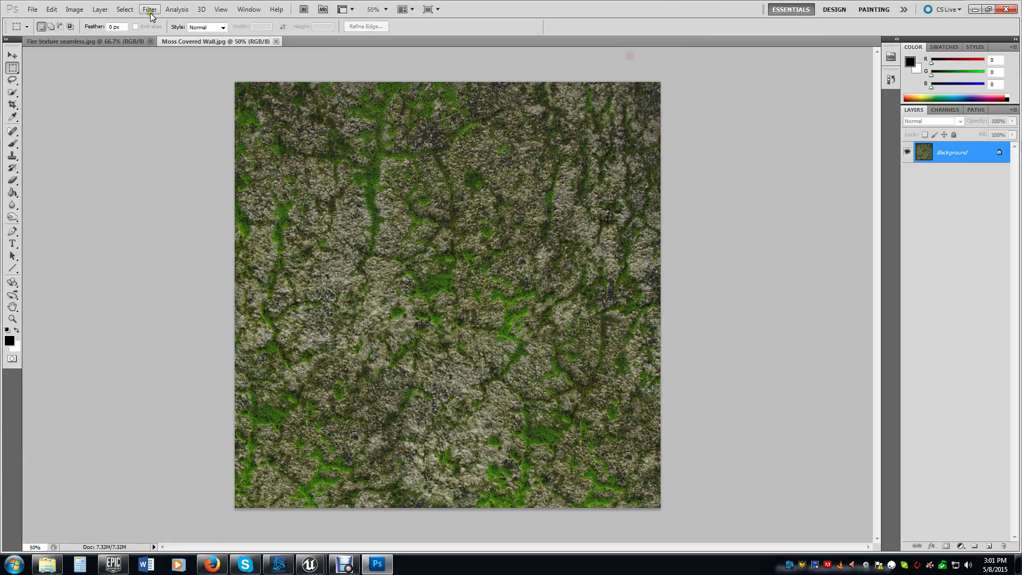
Step: Start the Offset filter on the Moss Covered Wall image with horizontal and vertical offsets of 600 pixels
{"action": "left_click", "coordinate": [153, 9]}
{"action": "mouse_move", "coordinate": [200, 219]}
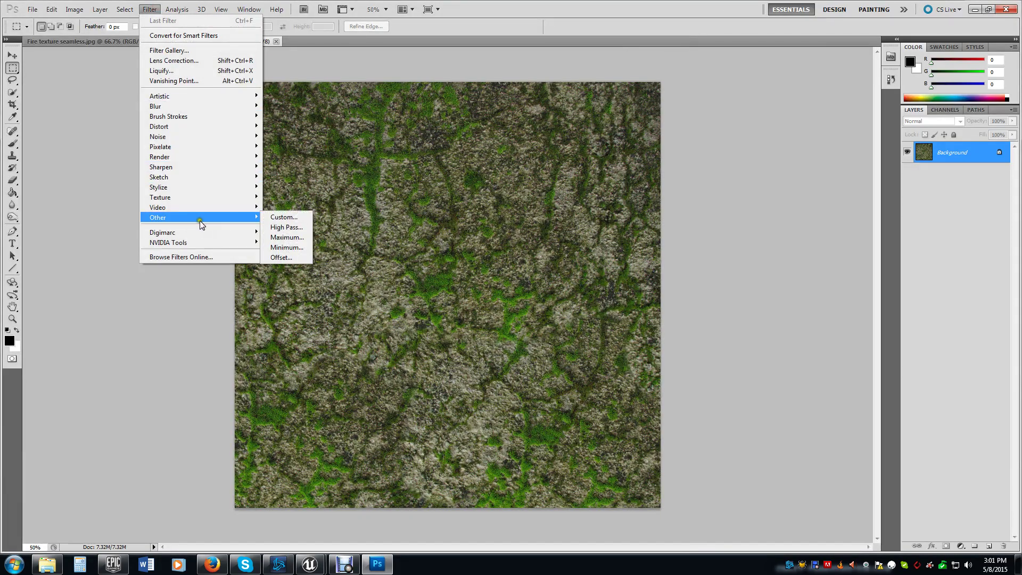
{"action": "left_click", "coordinate": [285, 258]}
{"action": "type", "text": "600"}
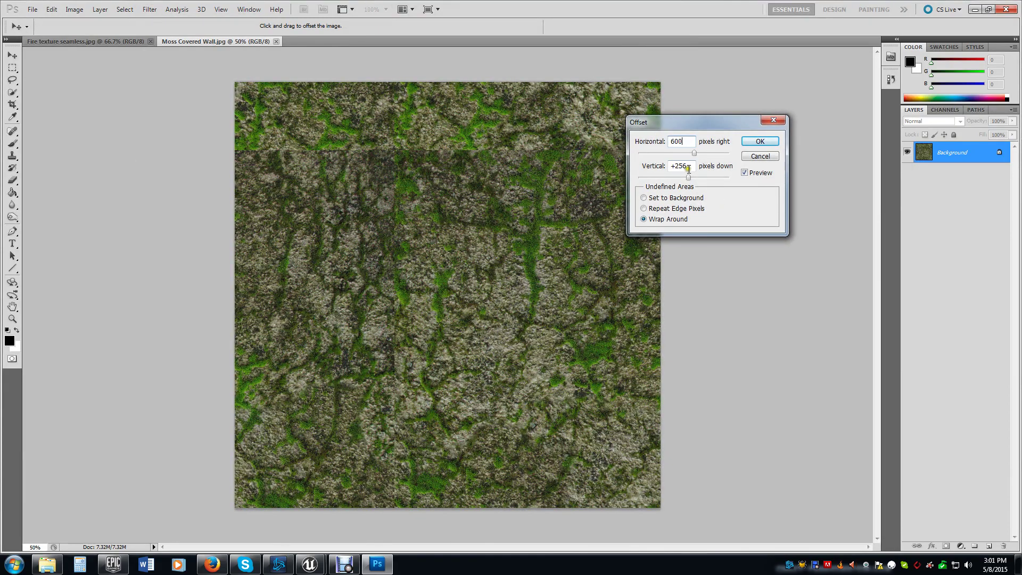
{"action": "double_click", "coordinate": [689, 166]}
{"action": "type", "text": "600"}
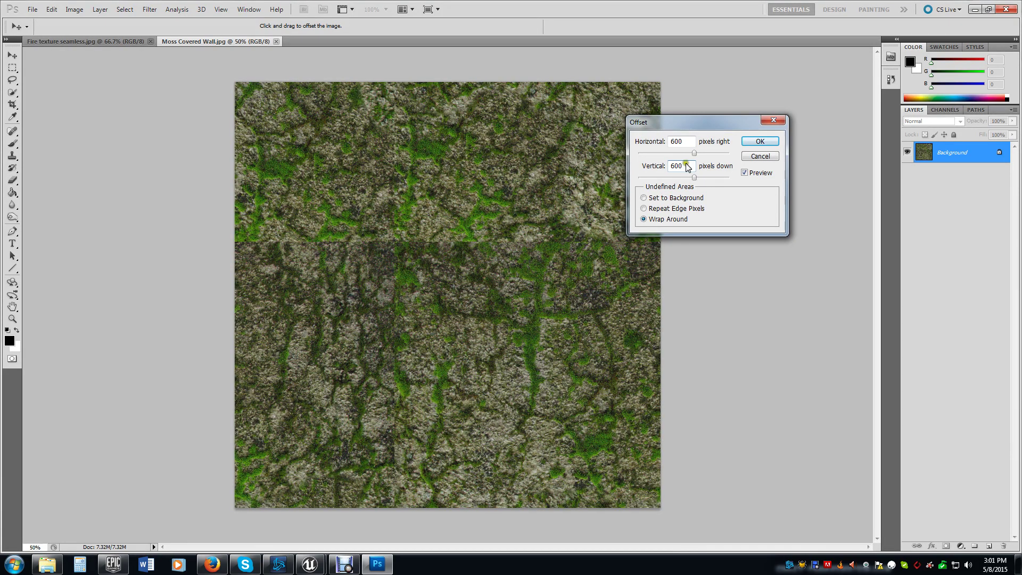
Step: Set both the horizontal and vertical offset of the moss wall image to 800 pixels
{"action": "double_click", "coordinate": [689, 142]}
{"action": "type", "text": "800"}
{"action": "key", "text": "Tab"}
{"action": "type", "text": "800"}
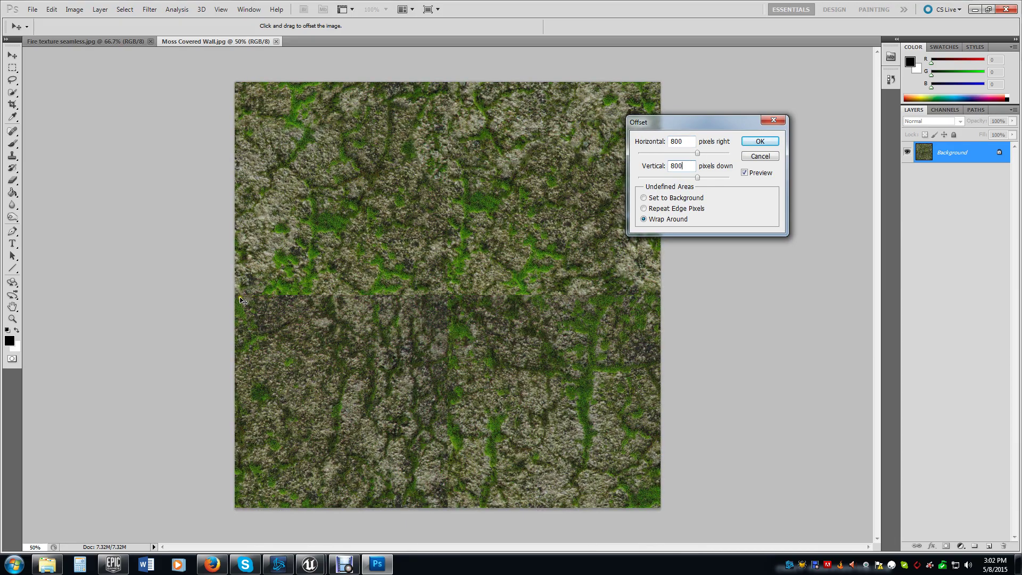
Step: Apply the 800-pixel offset and draw 5 px black horizontal and vertical lines along the moss wall image's centre seams
{"action": "left_click", "coordinate": [7, 266]}
{"action": "left_click", "coordinate": [758, 143]}
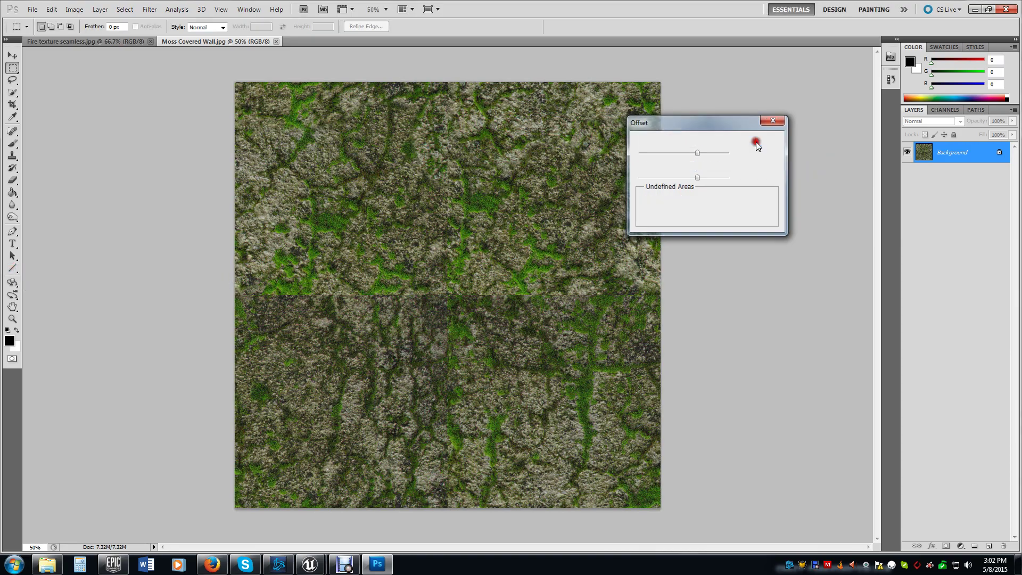
{"action": "left_click", "coordinate": [12, 268]}
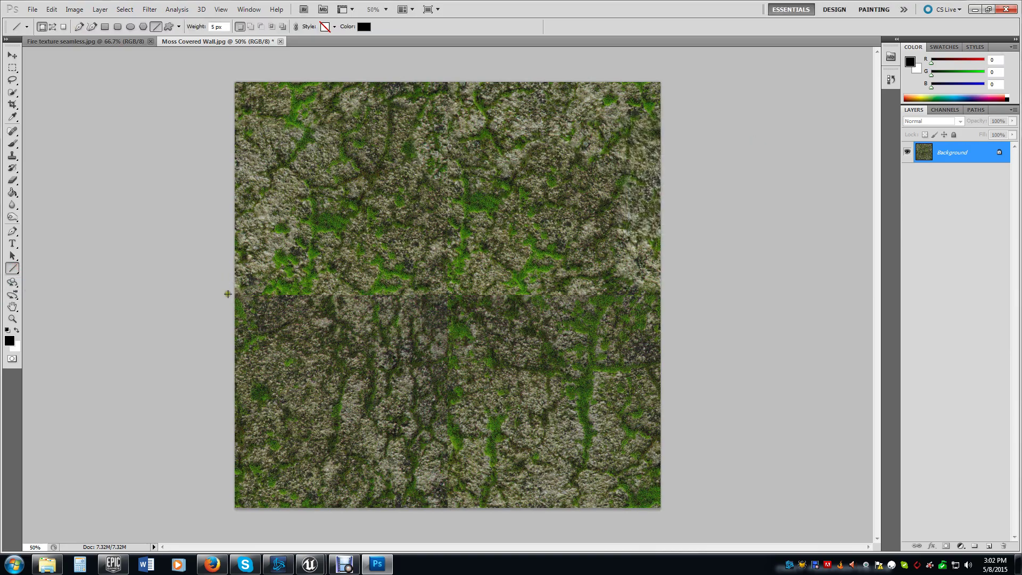
{"action": "left_click_drag", "start_coordinate": [228, 294], "coordinate": [665, 294]}
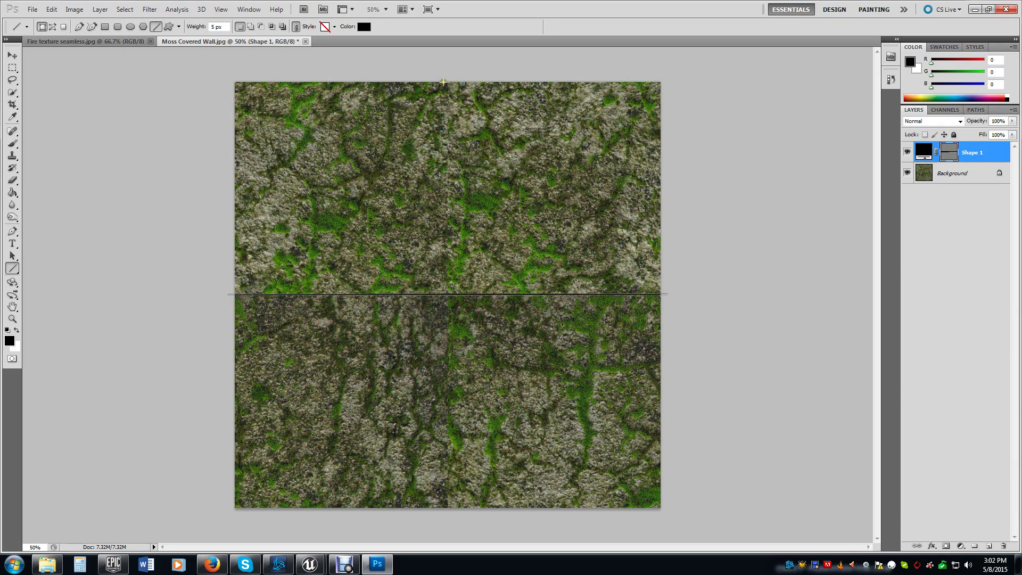
{"action": "left_click_drag", "start_coordinate": [444, 76], "coordinate": [448, 505]}
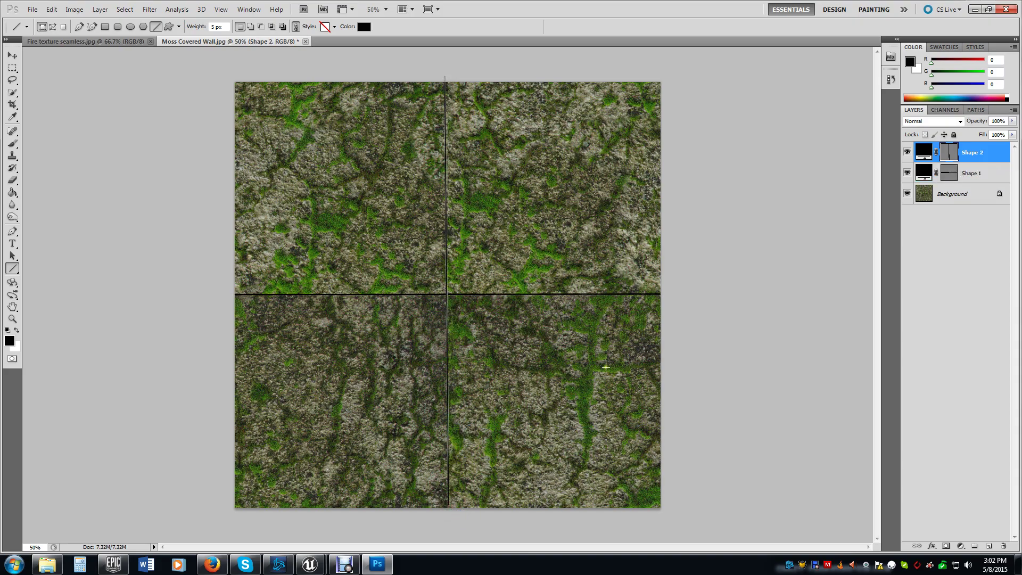
Step: Hide both line layers and magnify the moss wall image to 200% to examine the seams at its centre
{"action": "left_click", "coordinate": [907, 153]}
{"action": "left_click", "coordinate": [907, 173]}
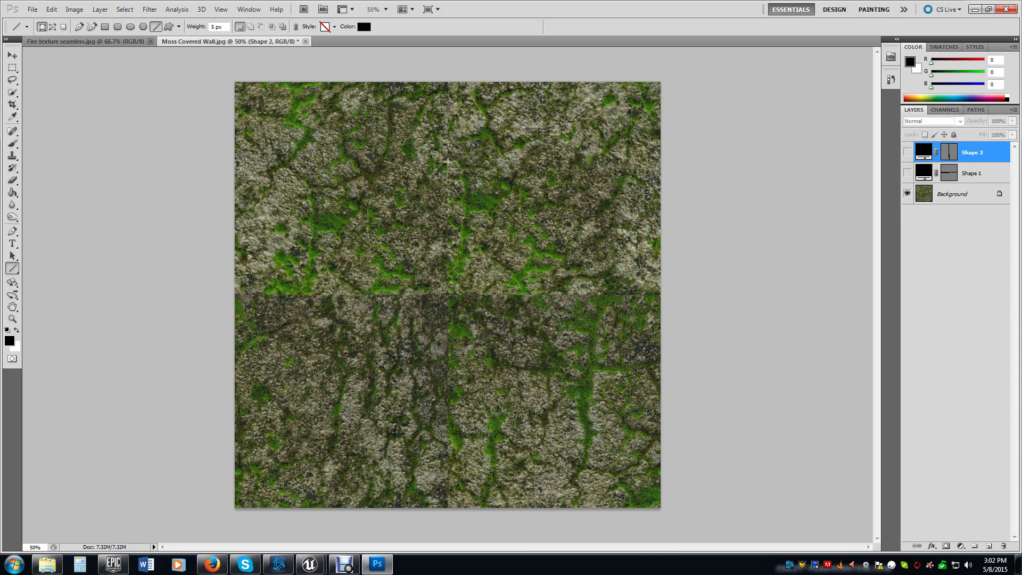
{"action": "key", "text": "ctrl+plus"}
{"action": "key", "text": "ctrl+plus"}
{"action": "key", "text": "ctrl+plus"}
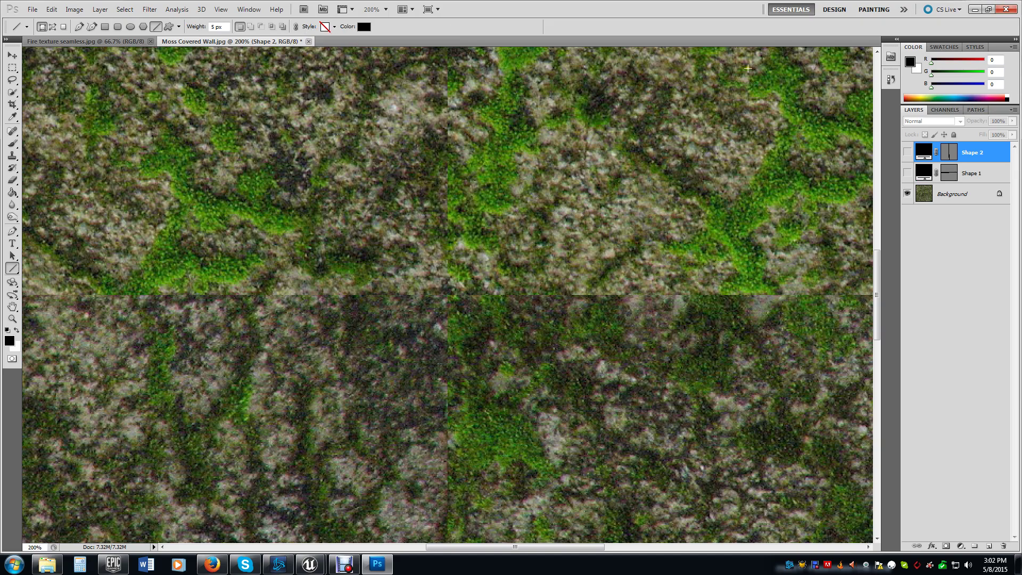
Step: Close the Moss Covered Wall image without saving its changes
{"action": "left_click", "coordinate": [974, 10]}
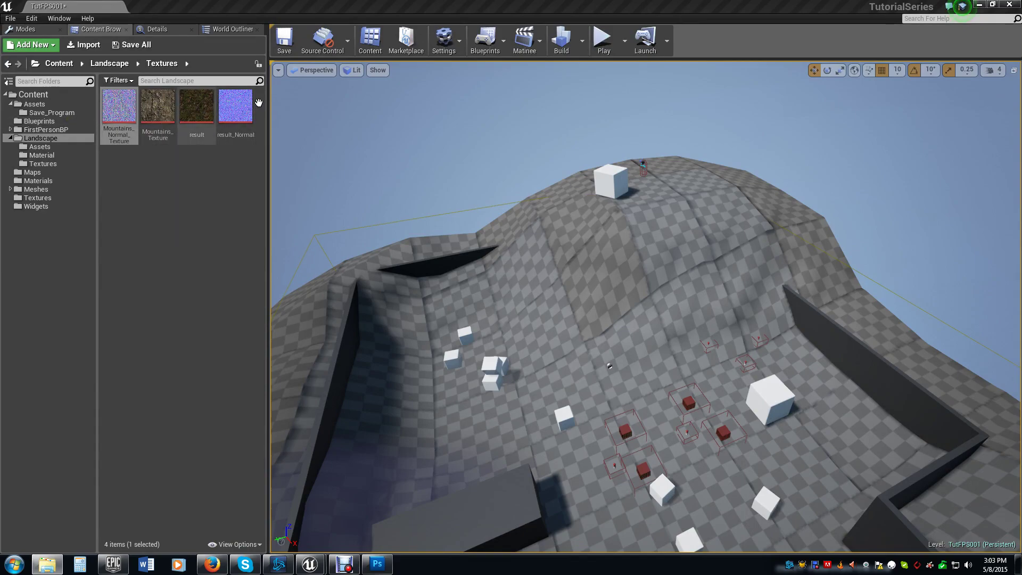
{"action": "left_click", "coordinate": [374, 565]}
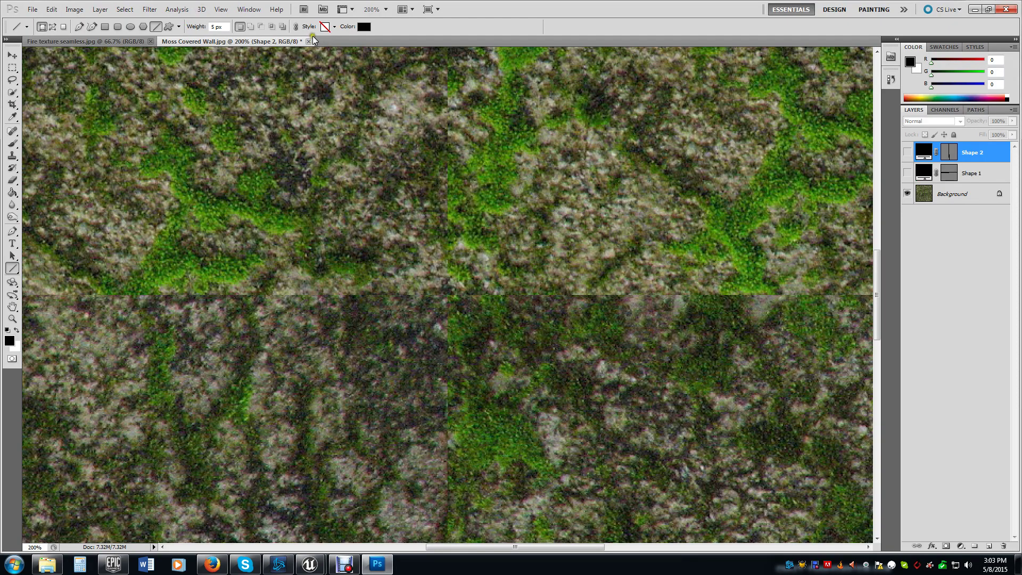
{"action": "left_click", "coordinate": [309, 42]}
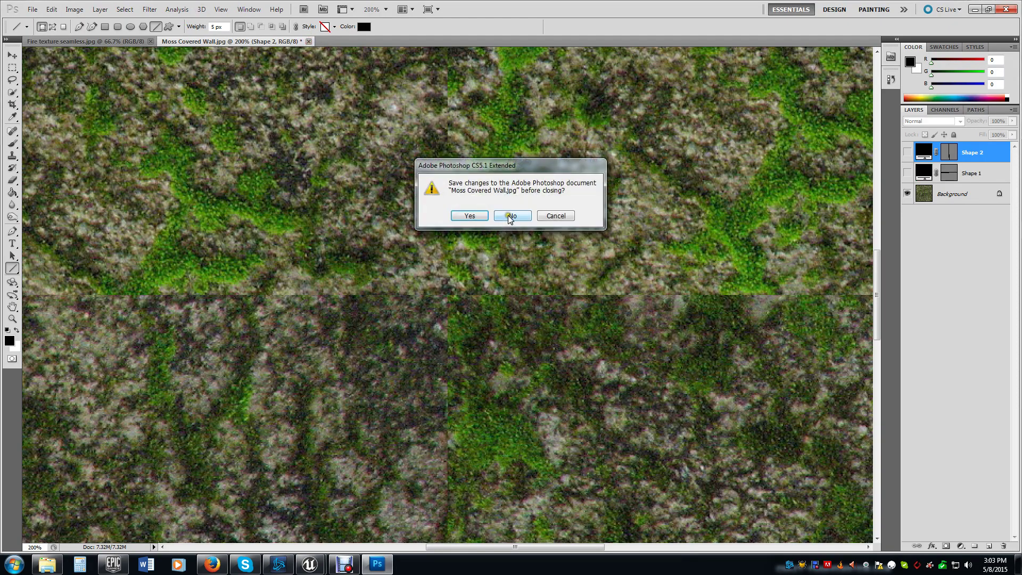
{"action": "left_click", "coordinate": [510, 216]}
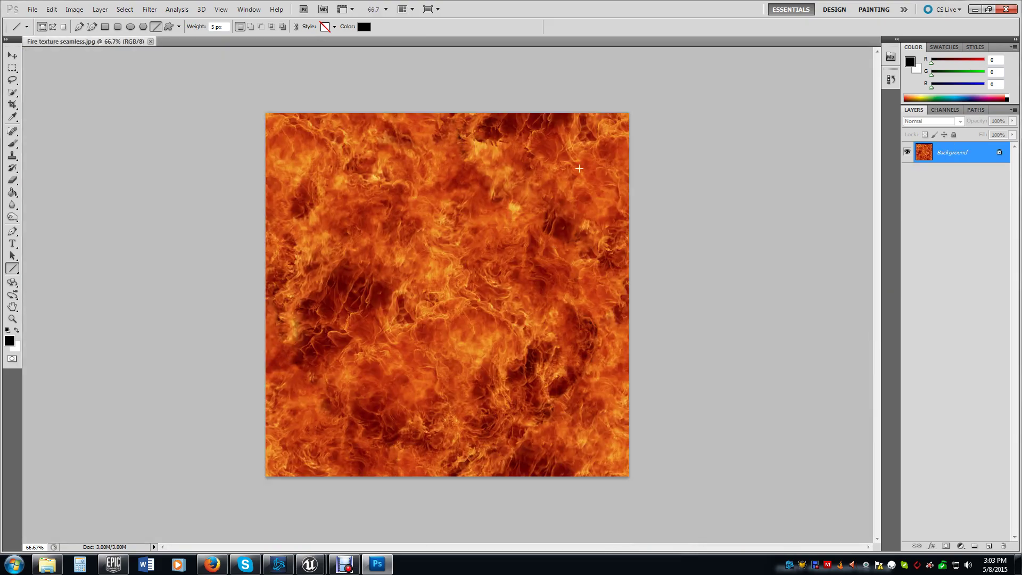
Step: Convert the fire texture to a normal map with the NVIDIA NormalMapFilter, using the 4 sample filter type and Average RGB height source
{"action": "left_click", "coordinate": [149, 9]}
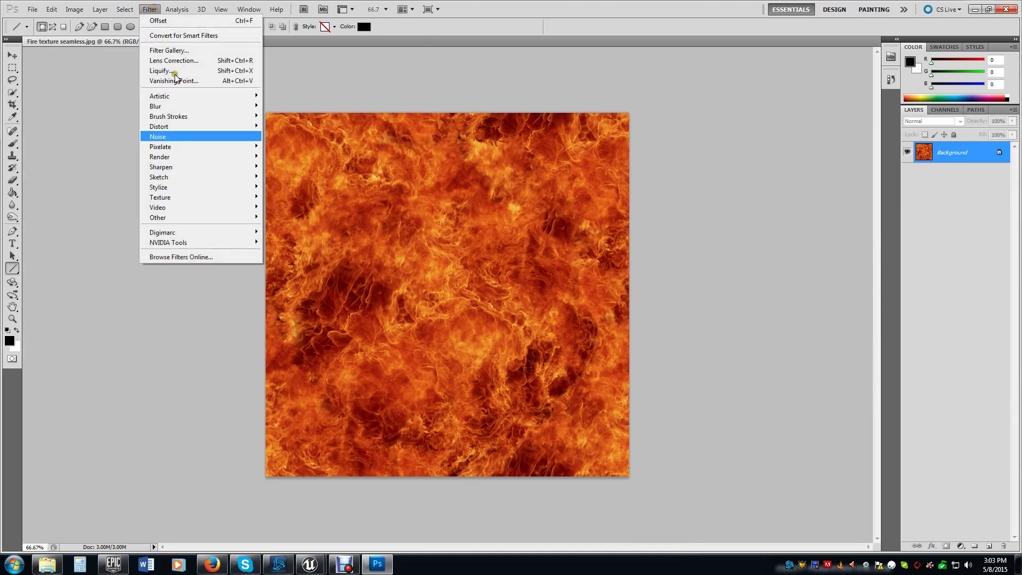
{"action": "mouse_move", "coordinate": [220, 243]}
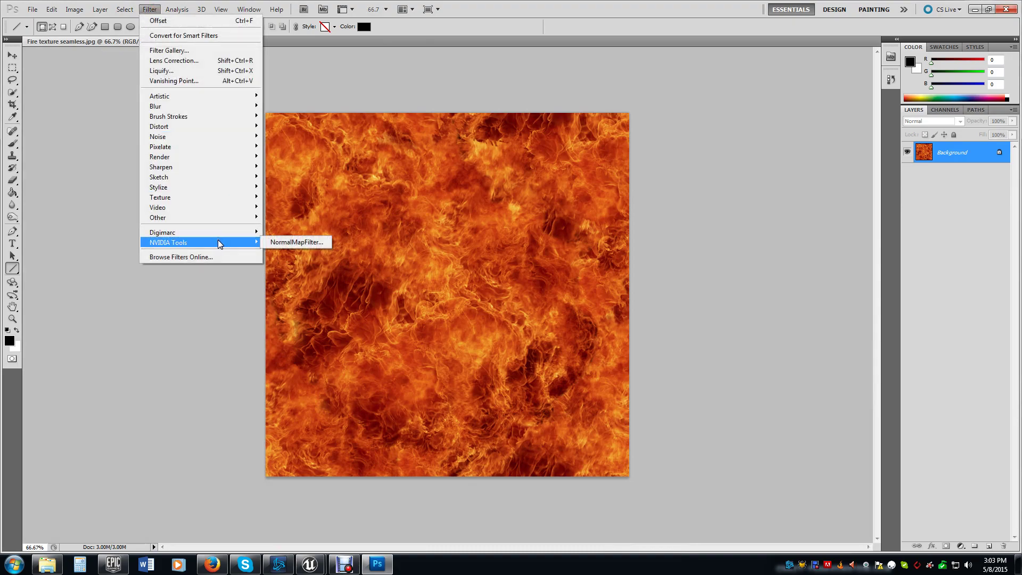
{"action": "left_click", "coordinate": [293, 243]}
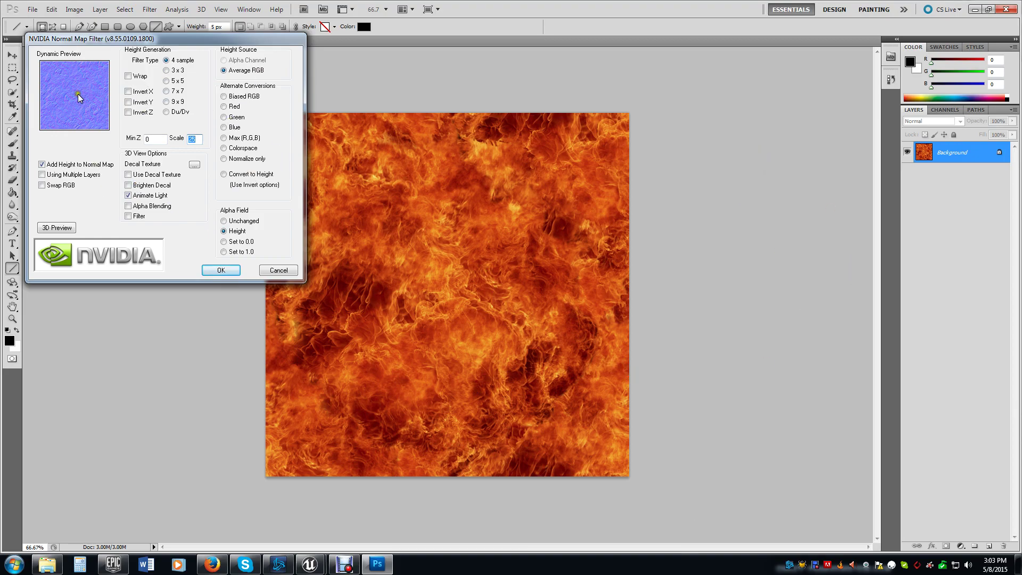
{"action": "left_click", "coordinate": [219, 269]}
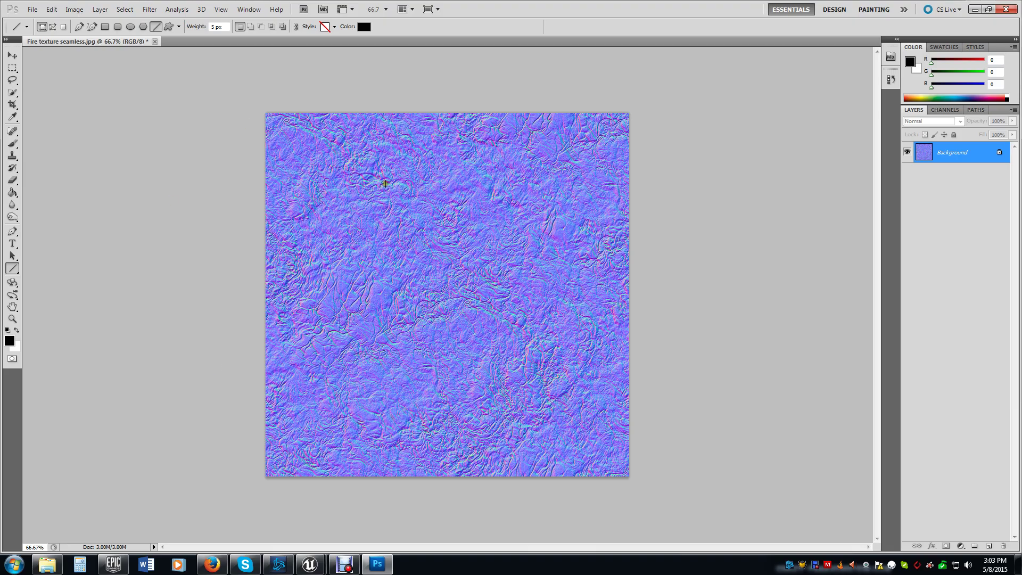
Step: Switch to Unreal Engine and create a material named Landscape_Mat in the Landscape folder's Material subfolder
{"action": "left_click", "coordinate": [974, 10]}
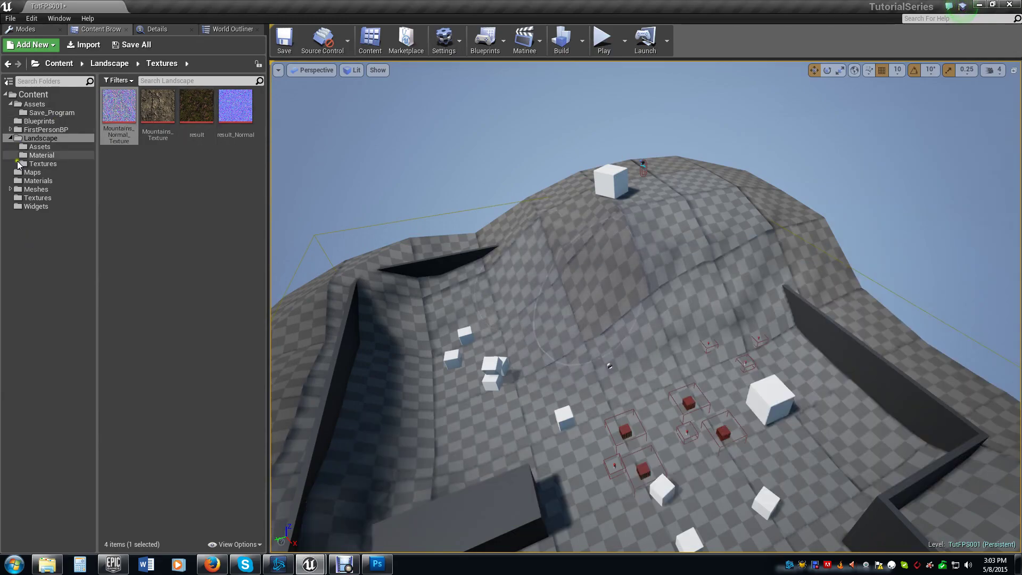
{"action": "left_click", "coordinate": [41, 155]}
{"action": "right_click", "coordinate": [190, 187]}
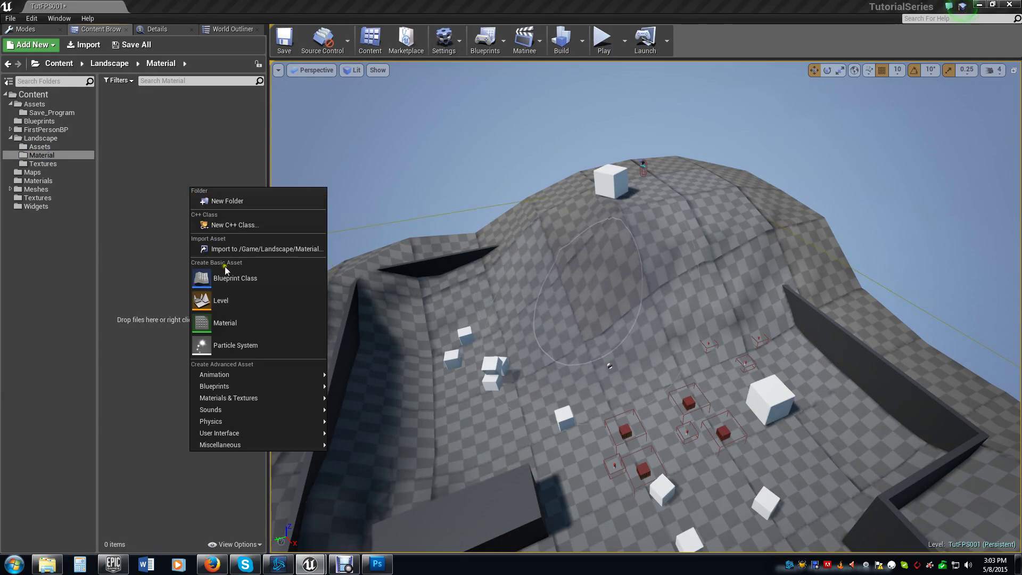
{"action": "key", "text": "Escape"}
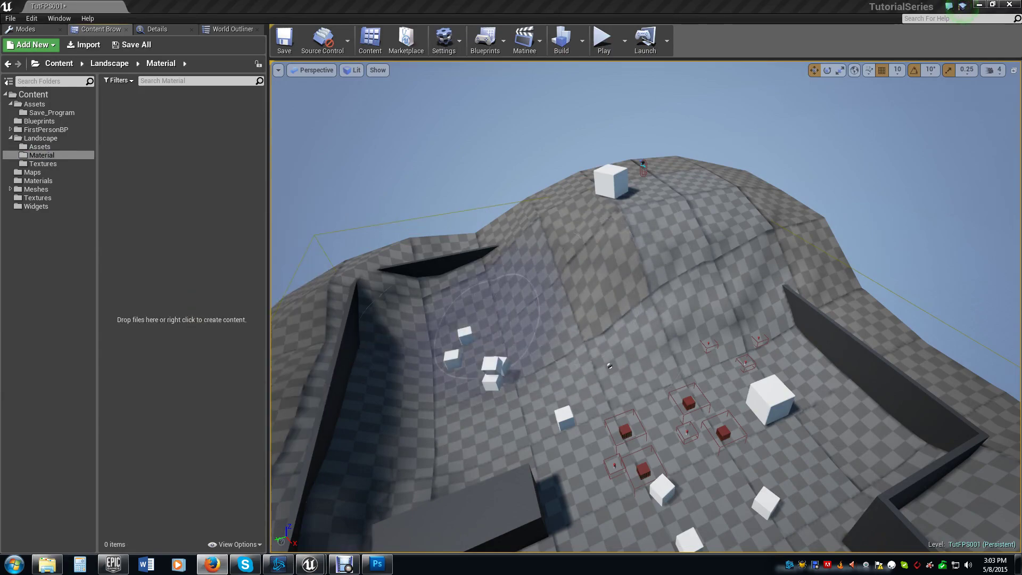
{"action": "right_click", "coordinate": [158, 235]}
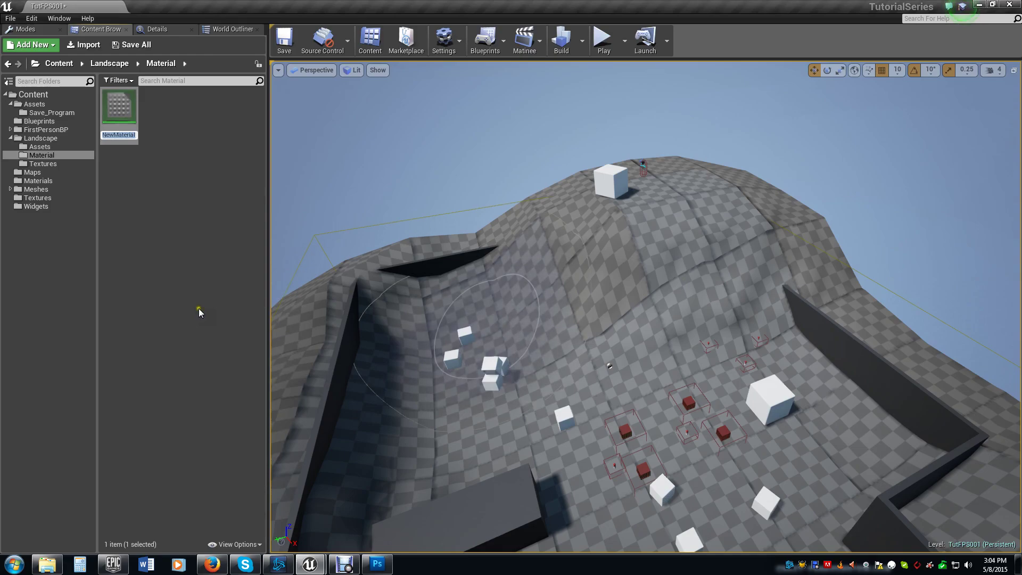
{"action": "type", "text": "Landscape_Mat"}
{"action": "key", "text": "Return"}
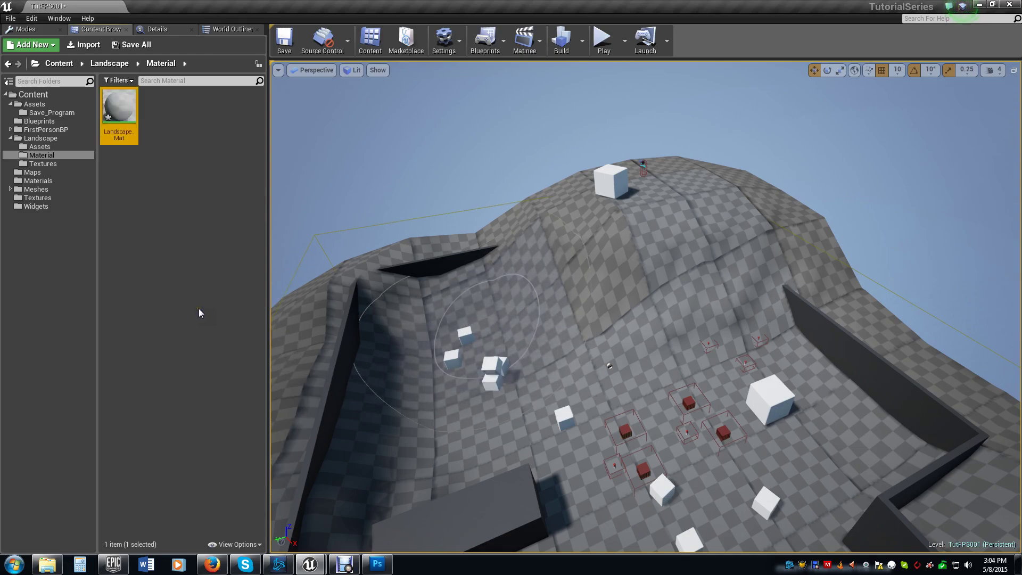
Step: Open Landscape_Mat in the material editor, then reposition and enlarge the editor window beside the content browser
{"action": "double_click", "coordinate": [119, 103]}
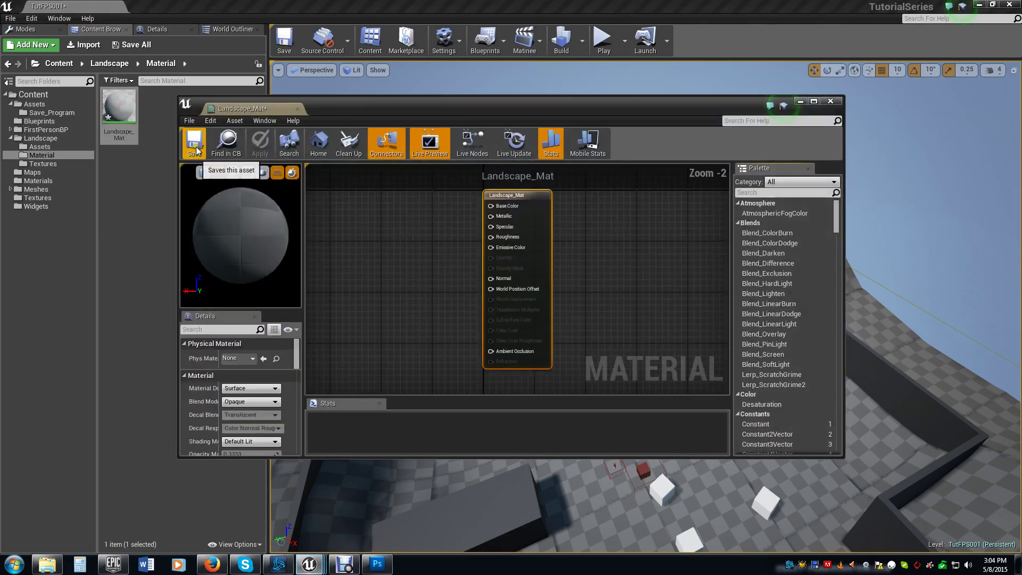
{"action": "left_click_drag", "start_coordinate": [515, 107], "coordinate": [557, 12]}
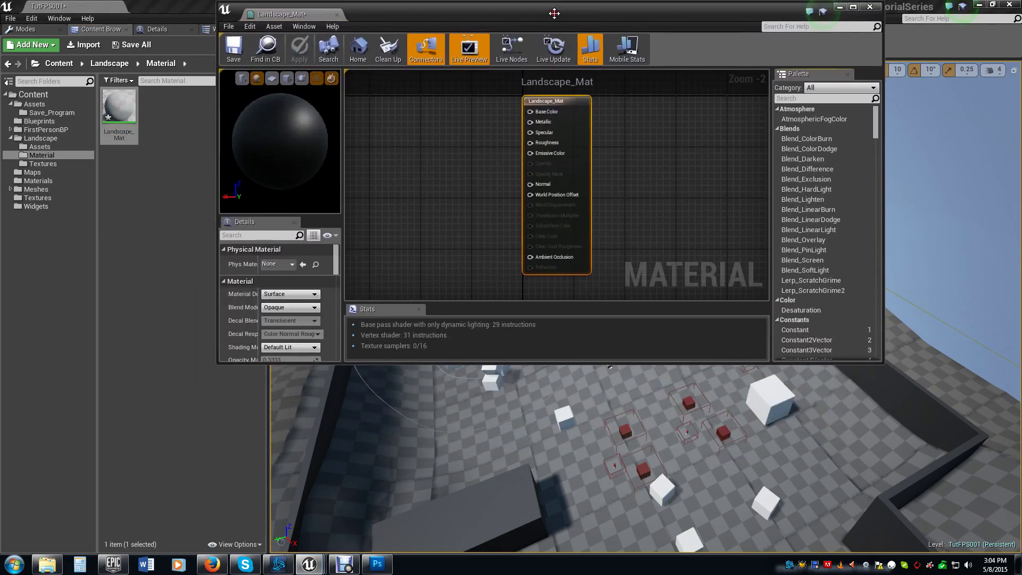
{"action": "mouse_move", "coordinate": [738, 365]}
{"action": "left_mouse_down"}
{"action": "mouse_move", "coordinate": [720, 538]}
{"action": "mouse_move", "coordinate": [729, 364]}
{"action": "left_mouse_up"}
{"action": "left_click_drag", "start_coordinate": [884, 311], "coordinate": [990, 312]}
{"action": "left_click_drag", "start_coordinate": [646, 366], "coordinate": [639, 542]}
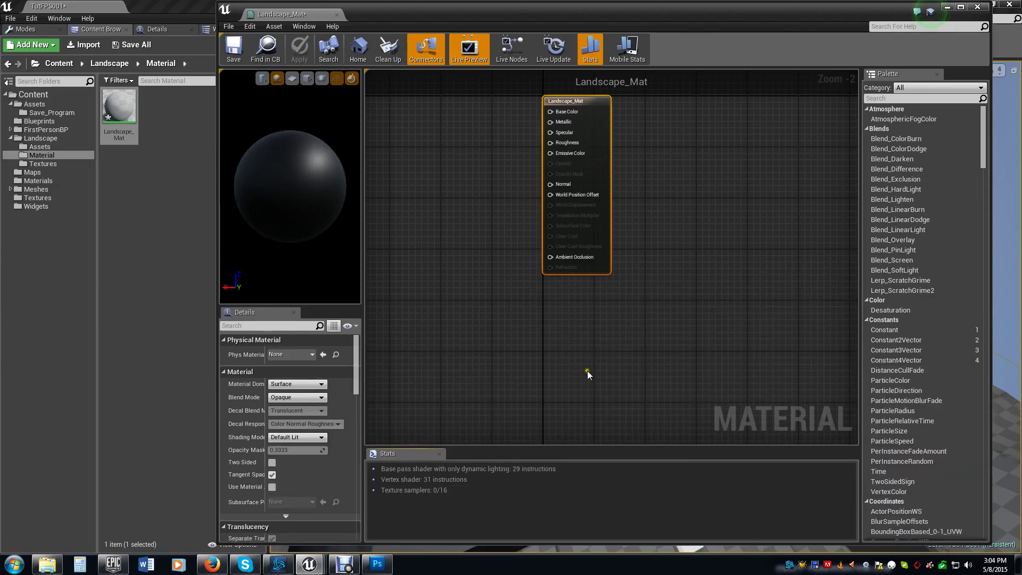
Step: Enable the Used with Landscape usage option for Landscape_Mat
{"action": "right_click_drag", "start_coordinate": [467, 206], "coordinate": [639, 253]}
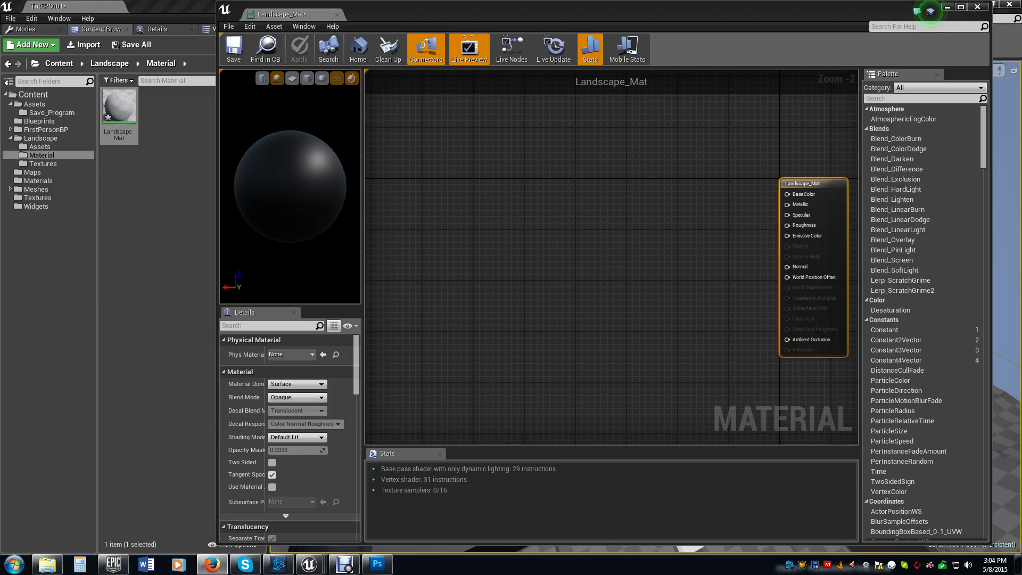
{"action": "left_click_drag", "start_coordinate": [358, 365], "coordinate": [336, 426]}
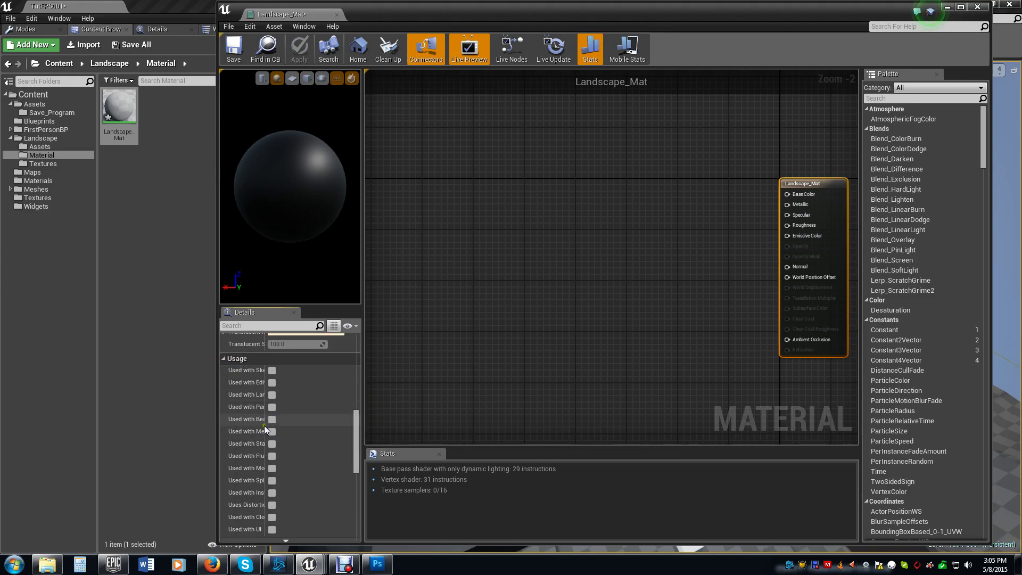
{"action": "left_click_drag", "start_coordinate": [265, 426], "coordinate": [314, 429]}
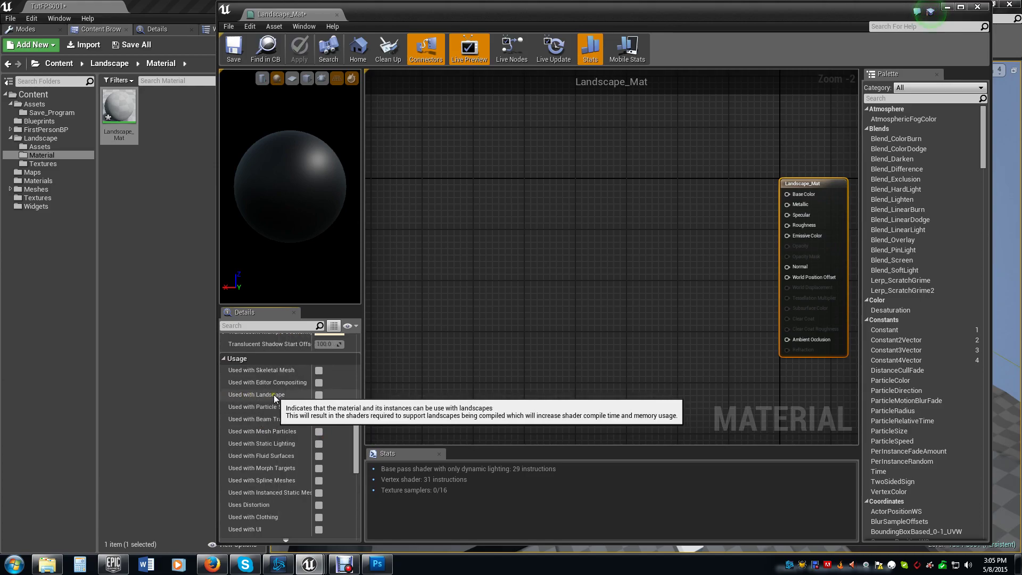
{"action": "left_click", "coordinate": [320, 396]}
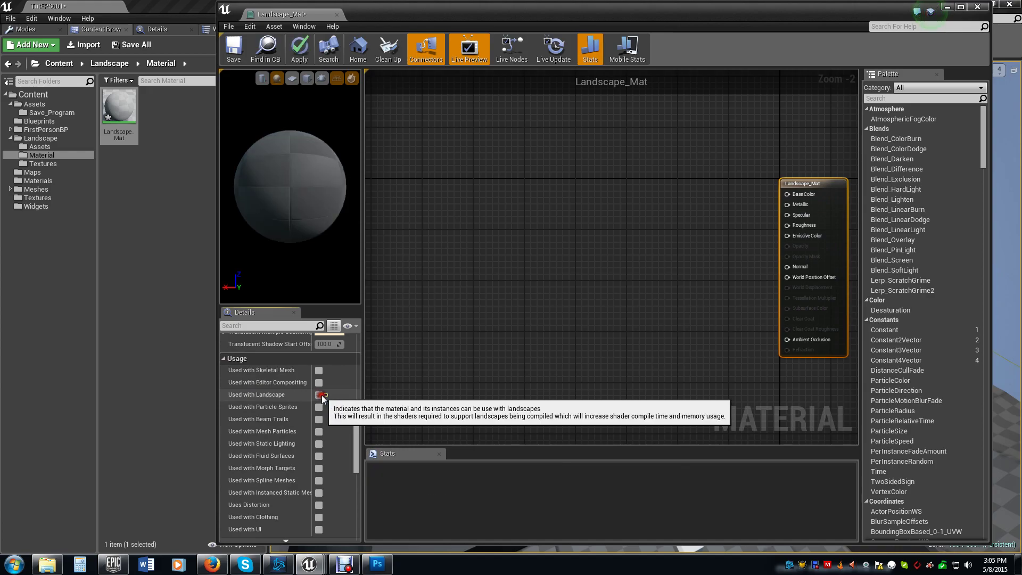
{"action": "left_click_drag", "start_coordinate": [363, 411], "coordinate": [320, 407]}
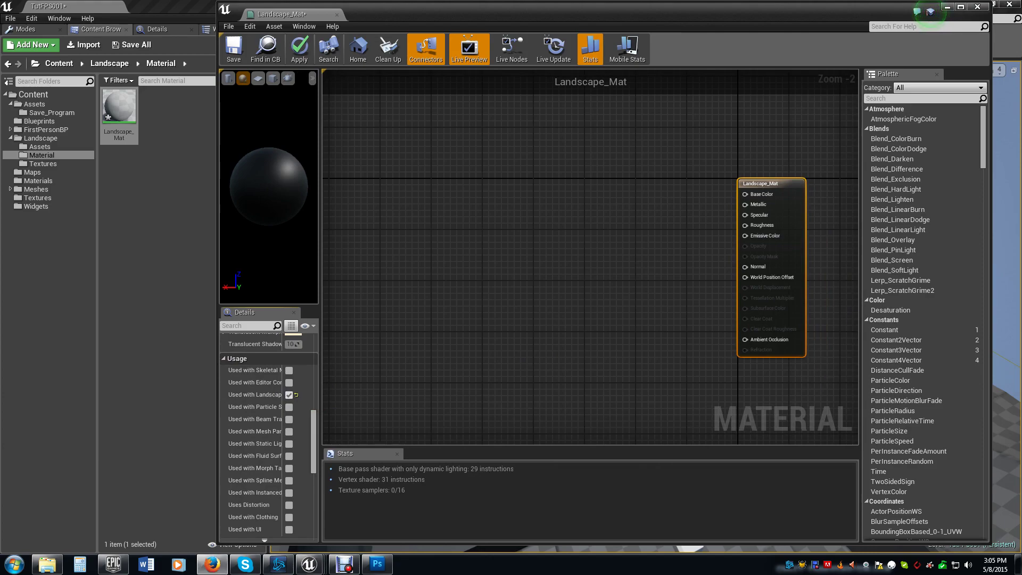
Step: Add a LandscapeLayerCoords node and place it at the far left of the material graph, leaving room for texture nodes
{"action": "right_click_drag", "start_coordinate": [411, 302], "coordinate": [521, 282]}
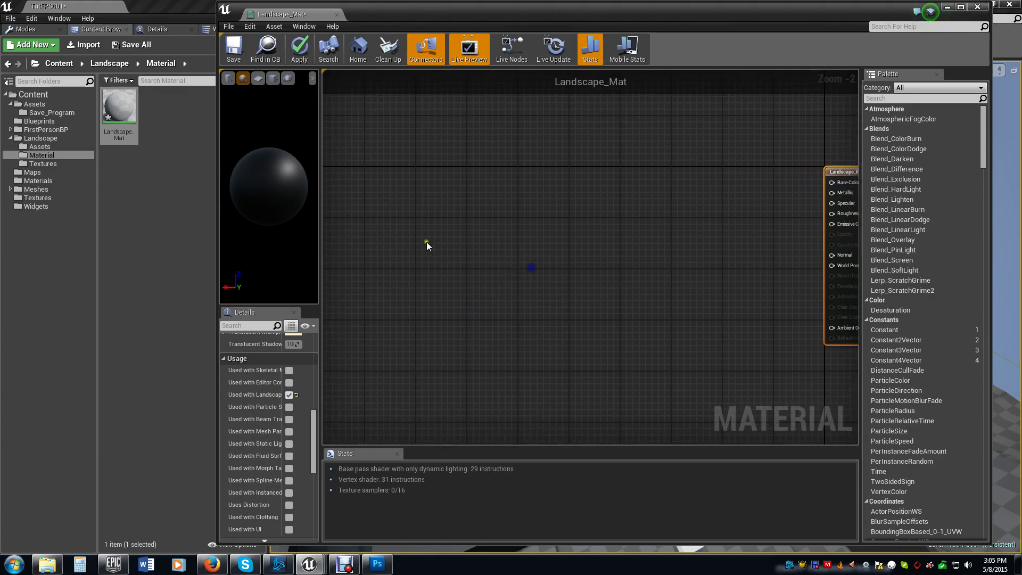
{"action": "right_click", "coordinate": [344, 167]}
{"action": "type", "text": "lay"}
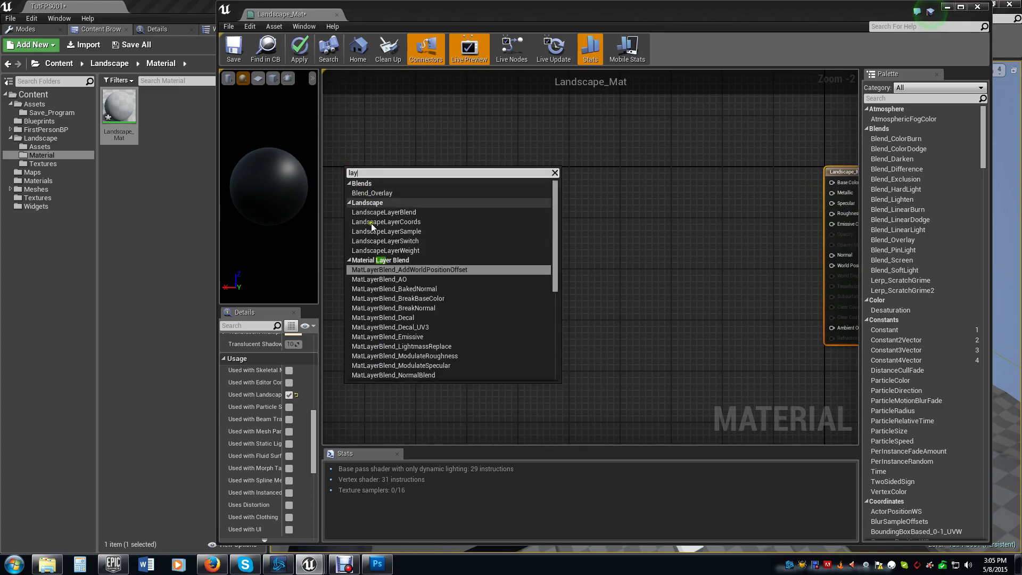
{"action": "left_click", "coordinate": [410, 222]}
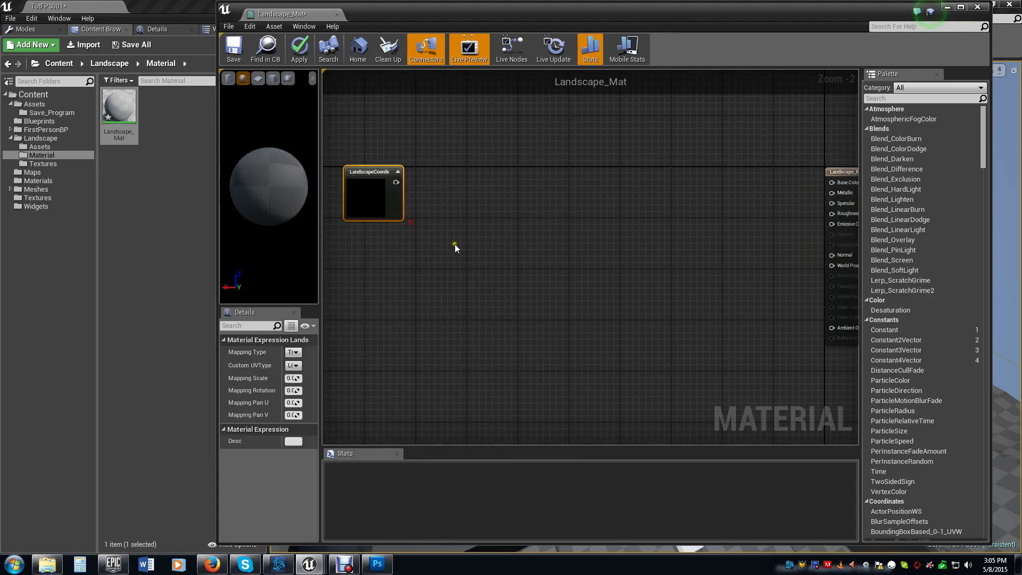
{"action": "right_click_drag", "start_coordinate": [456, 243], "coordinate": [529, 278]}
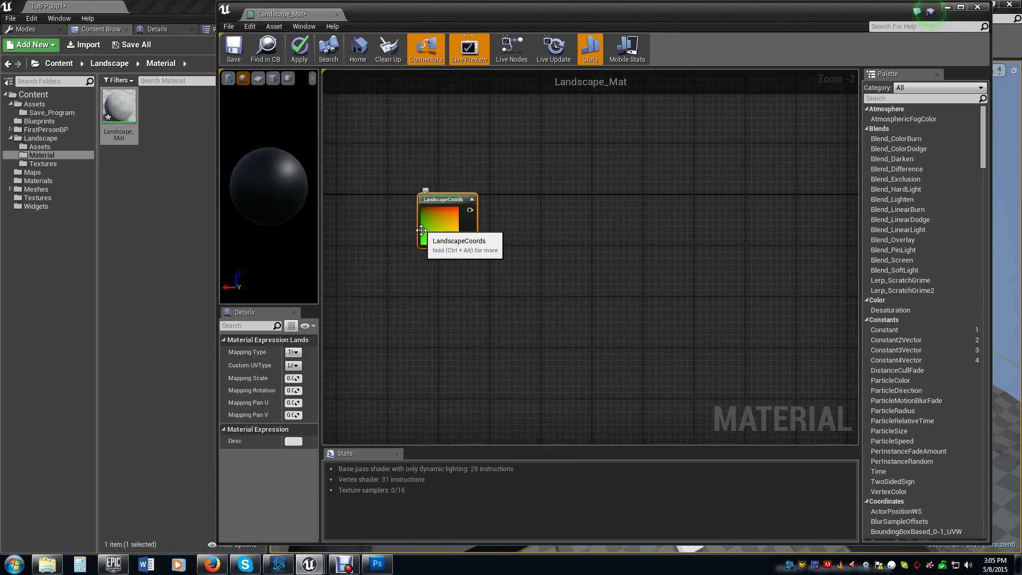
{"action": "left_click_drag", "start_coordinate": [455, 207], "coordinate": [379, 141]}
{"action": "right_click_drag", "start_coordinate": [607, 266], "coordinate": [602, 297]}
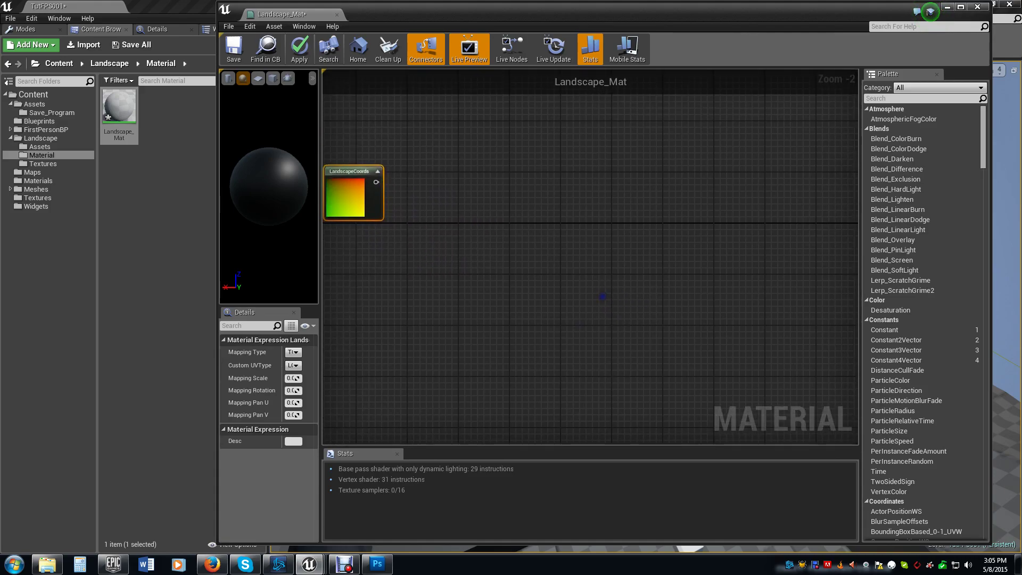
Step: Add all four textures from the Landscape folder's Textures subfolder to the Landscape_Mat graph as Texture Sample nodes
{"action": "left_click", "coordinate": [35, 164]}
{"action": "left_click", "coordinate": [121, 201]}
{"action": "right_click", "coordinate": [121, 201]}
{"action": "left_click", "coordinate": [119, 106]}
{"action": "left_click_drag", "start_coordinate": [423, 9], "coordinate": [459, 11]}
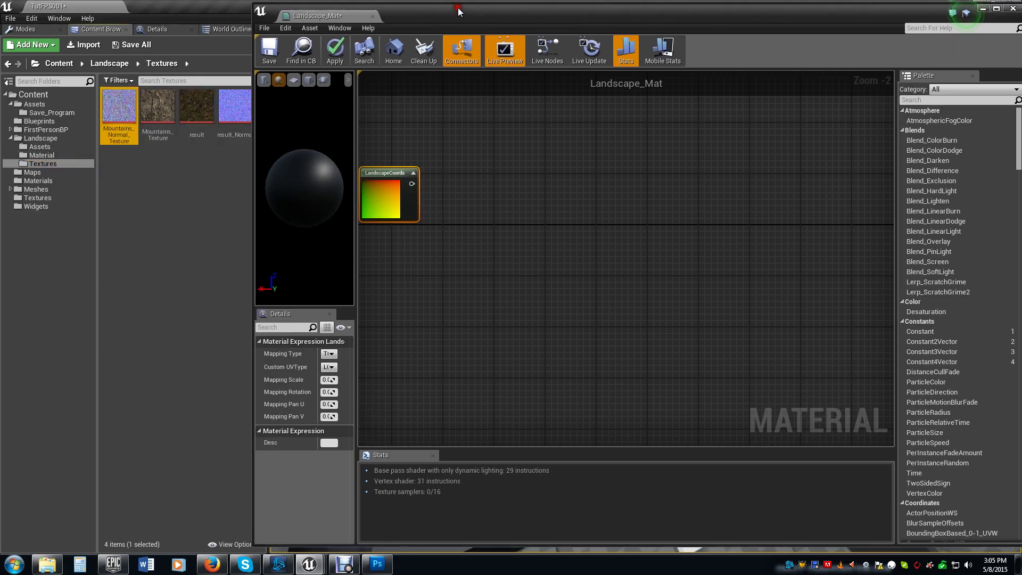
{"action": "left_click", "coordinate": [234, 106], "text": "shift"}
{"action": "left_click_drag", "start_coordinate": [160, 108], "coordinate": [558, 187]}
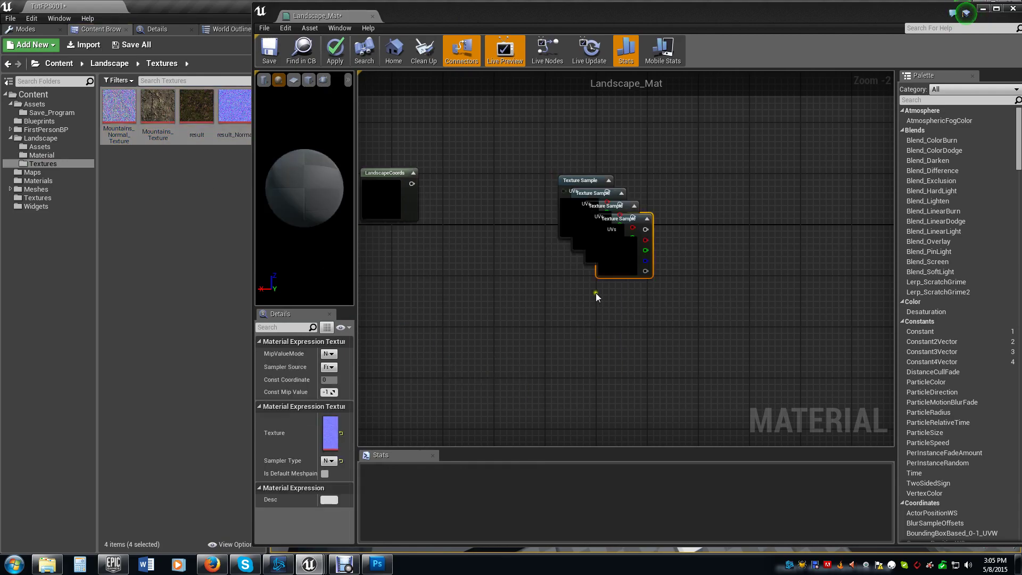
Step: Spread the four Texture Sample nodes apart, placing the two color textures above the two normal maps
{"action": "left_click", "coordinate": [620, 342]}
{"action": "left_click_drag", "start_coordinate": [621, 271], "coordinate": [564, 426]}
{"action": "left_click_drag", "start_coordinate": [602, 255], "coordinate": [575, 287]}
{"action": "left_click_drag", "start_coordinate": [611, 226], "coordinate": [680, 377]}
{"action": "left_click_drag", "start_coordinate": [564, 246], "coordinate": [552, 91]}
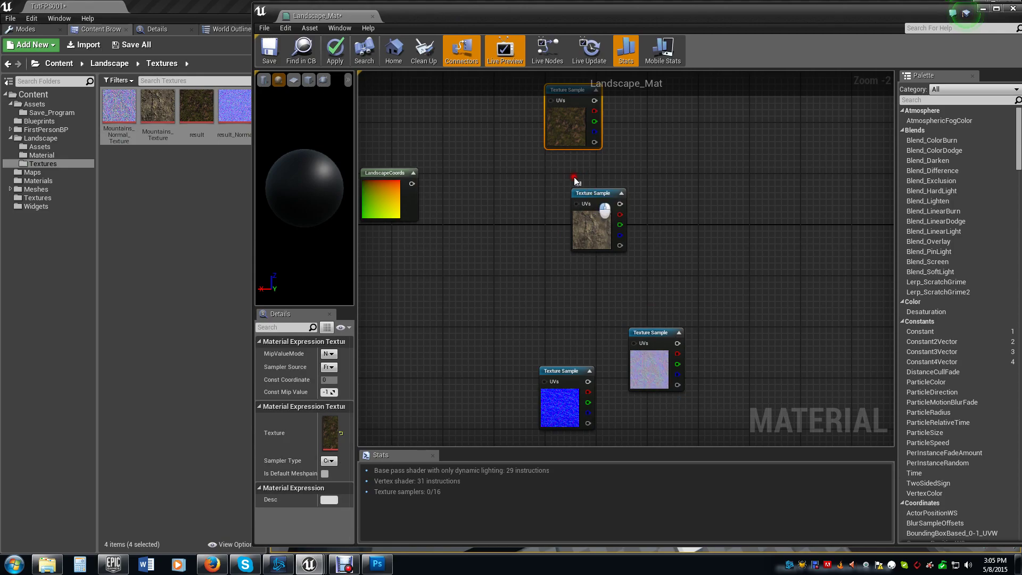
Step: Stack the mountain color texture directly beneath the other color texture and widen the Details area to show the full texture properties
{"action": "left_click_drag", "start_coordinate": [593, 200], "coordinate": [583, 165]}
{"action": "left_click", "coordinate": [569, 402]}
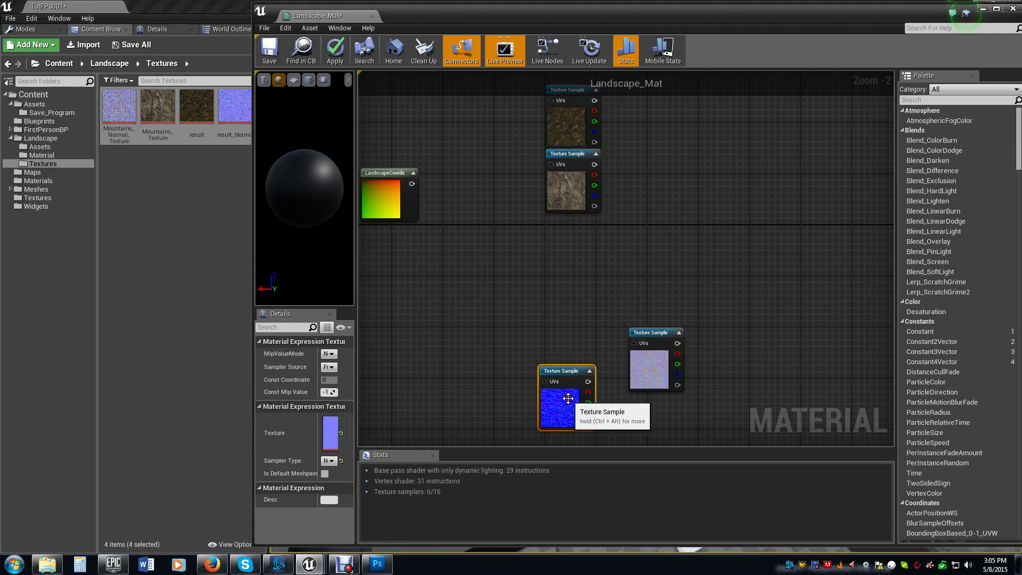
{"action": "left_click_drag", "start_coordinate": [355, 440], "coordinate": [433, 439]}
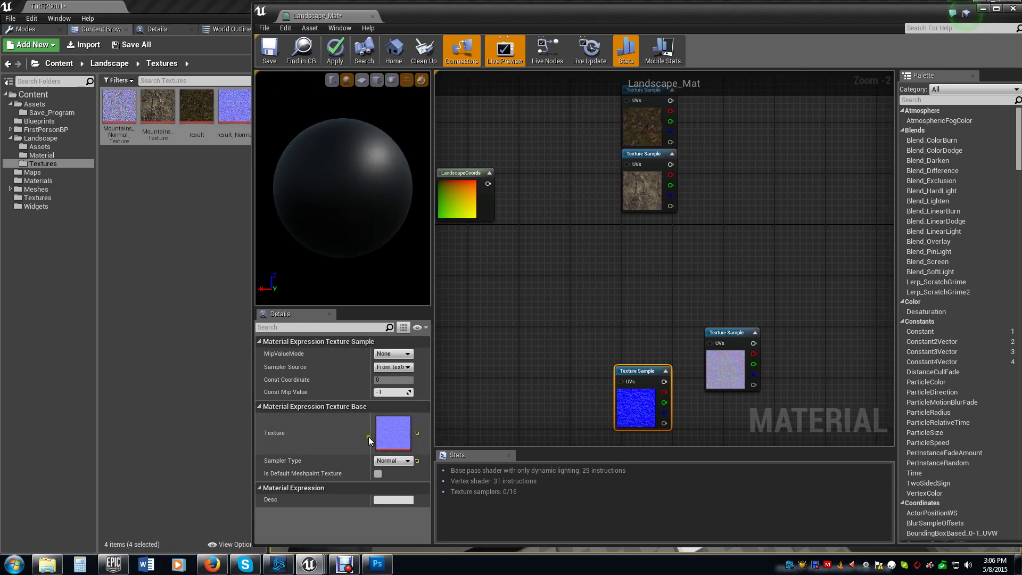
{"action": "left_click_drag", "start_coordinate": [369, 435], "coordinate": [301, 429]}
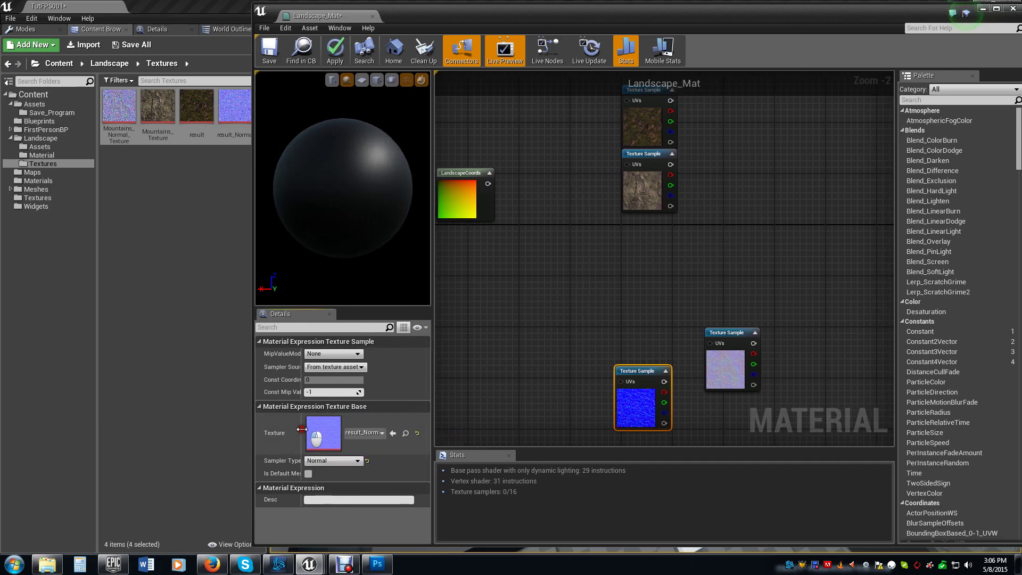
Step: Stack the two normal map Texture Samples in a column and move the color texture pair up, leaving a gap between the pairs
{"action": "left_click_drag", "start_coordinate": [637, 374], "coordinate": [639, 288]}
{"action": "left_click_drag", "start_coordinate": [732, 331], "coordinate": [648, 349]}
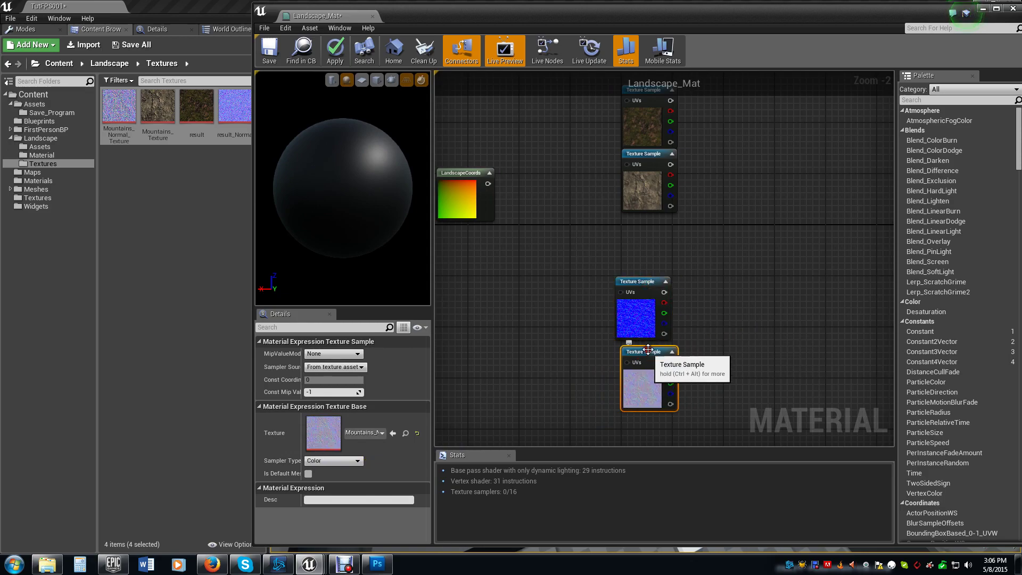
{"action": "left_click_drag", "start_coordinate": [650, 285], "coordinate": [656, 292]}
{"action": "right_click_drag", "start_coordinate": [770, 321], "coordinate": [734, 365]}
{"action": "left_click_drag", "start_coordinate": [603, 178], "coordinate": [672, 353]}
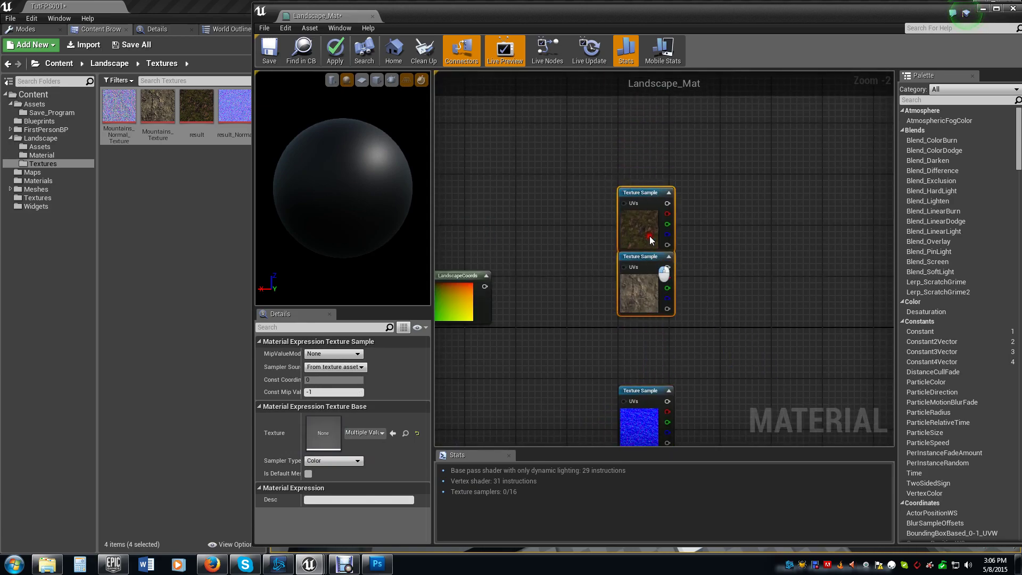
{"action": "left_click_drag", "start_coordinate": [650, 240], "coordinate": [650, 192]}
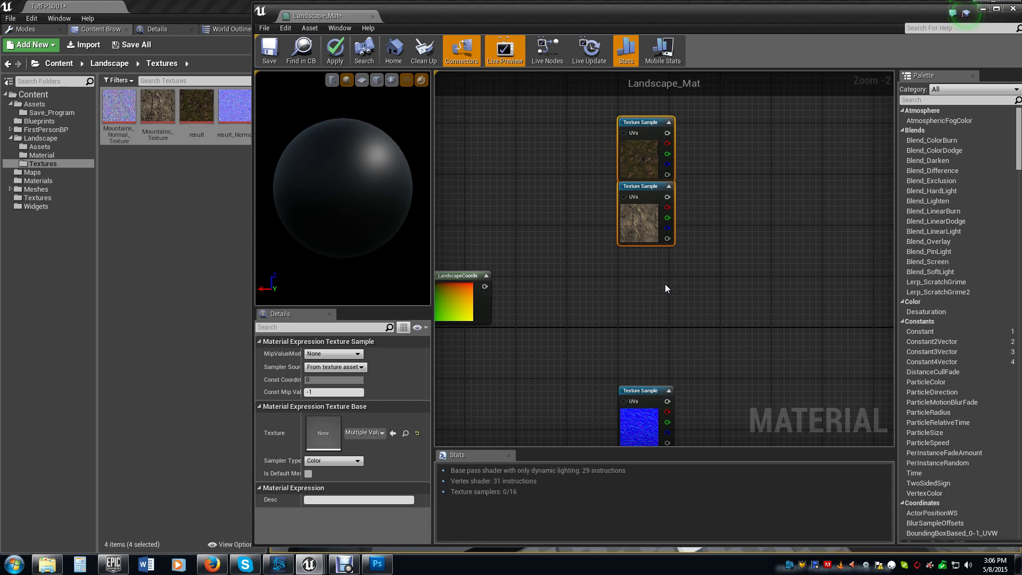
Step: Add a Constant node and place it just below the two color Texture Samples
{"action": "right_click_drag", "start_coordinate": [646, 296], "coordinate": [595, 221]}
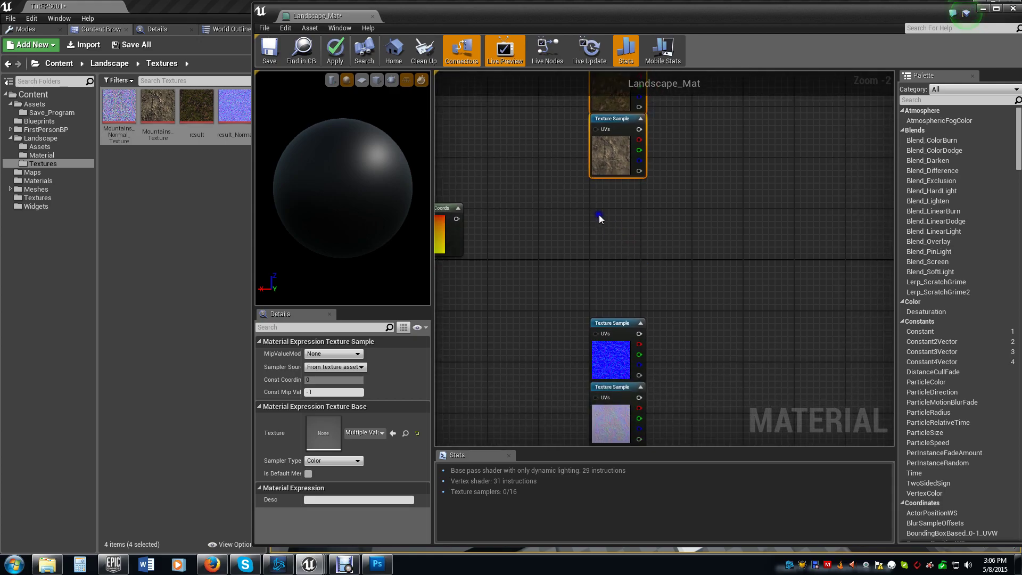
{"action": "right_click", "coordinate": [599, 215]}
{"action": "type", "text": "Const"}
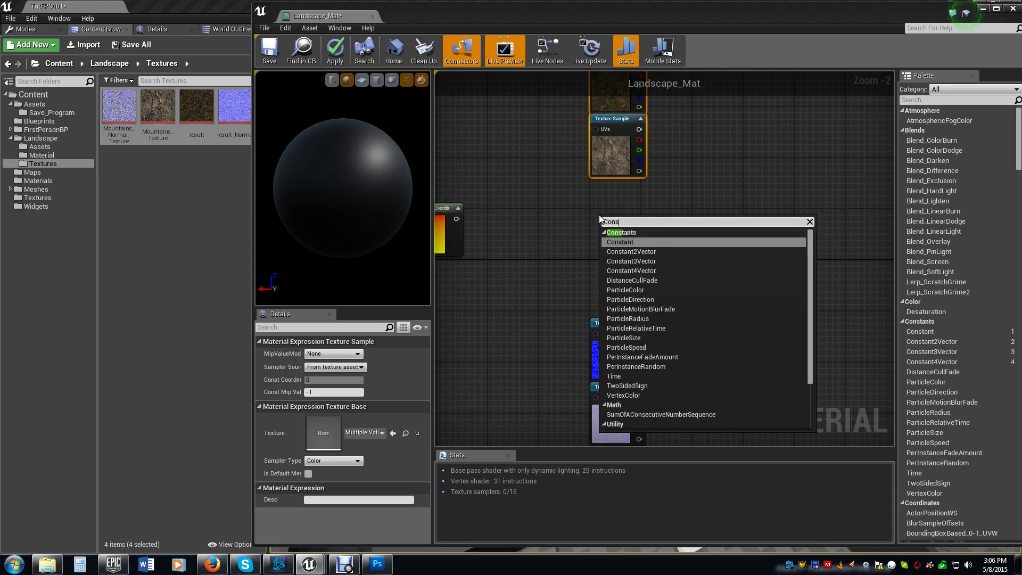
{"action": "left_click", "coordinate": [623, 242]}
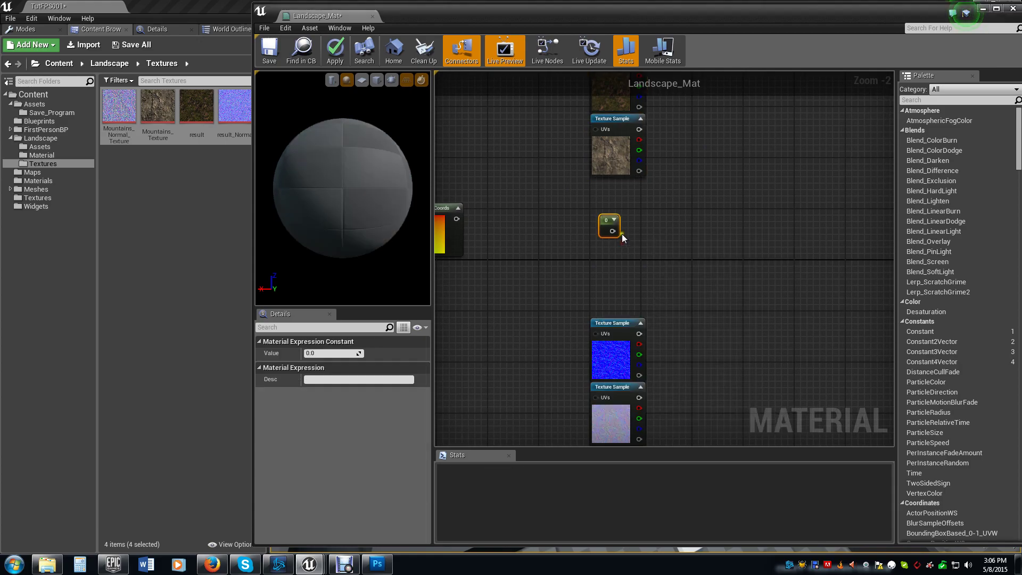
{"action": "left_click_drag", "start_coordinate": [608, 222], "coordinate": [615, 202]}
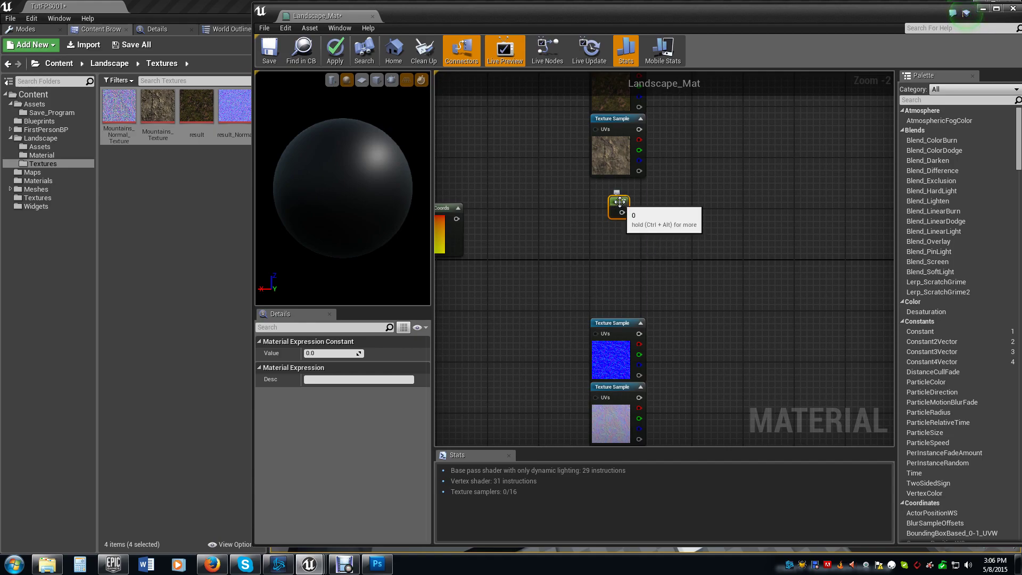
Step: Try adding a second Constant node below the first one
{"action": "right_click", "coordinate": [610, 245]}
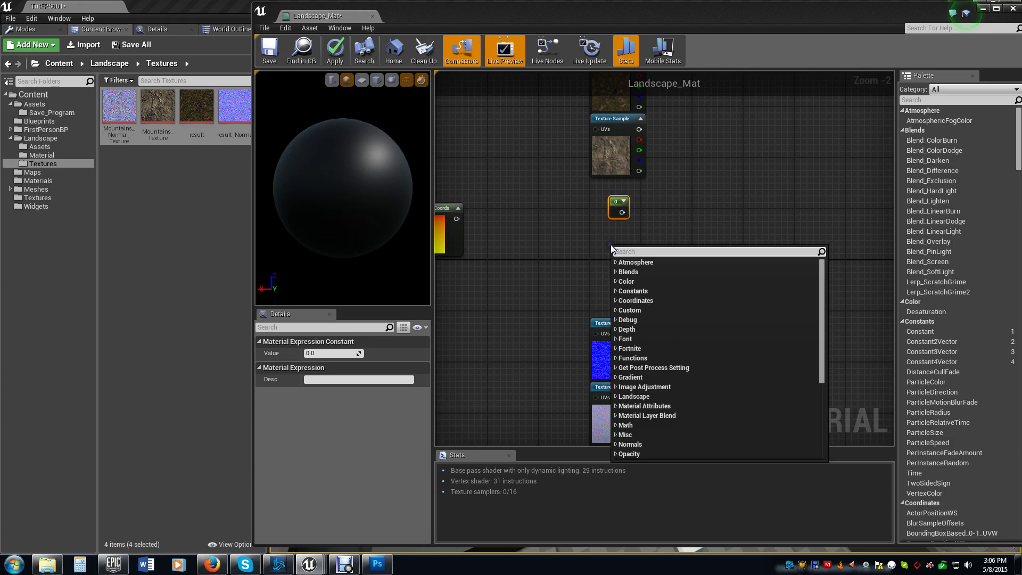
{"action": "type", "text": "Constant"}
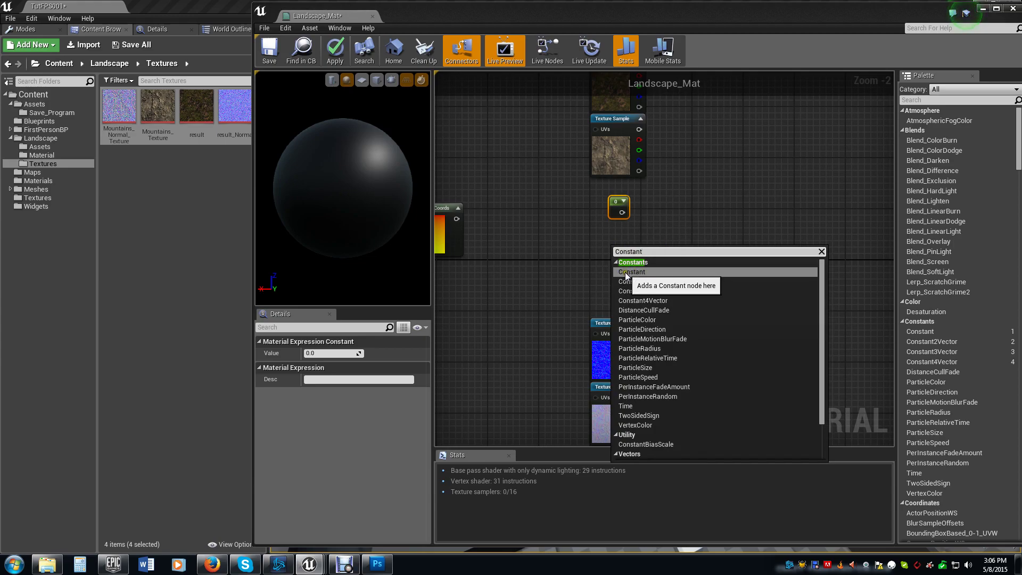
{"action": "left_click", "coordinate": [640, 272]}
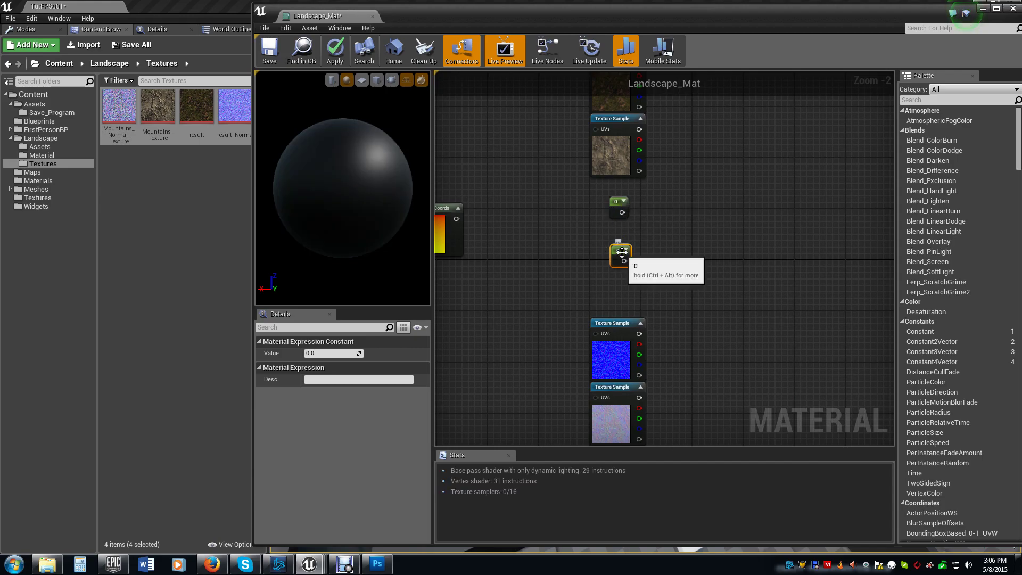
{"action": "left_click_drag", "start_coordinate": [621, 252], "coordinate": [618, 205]}
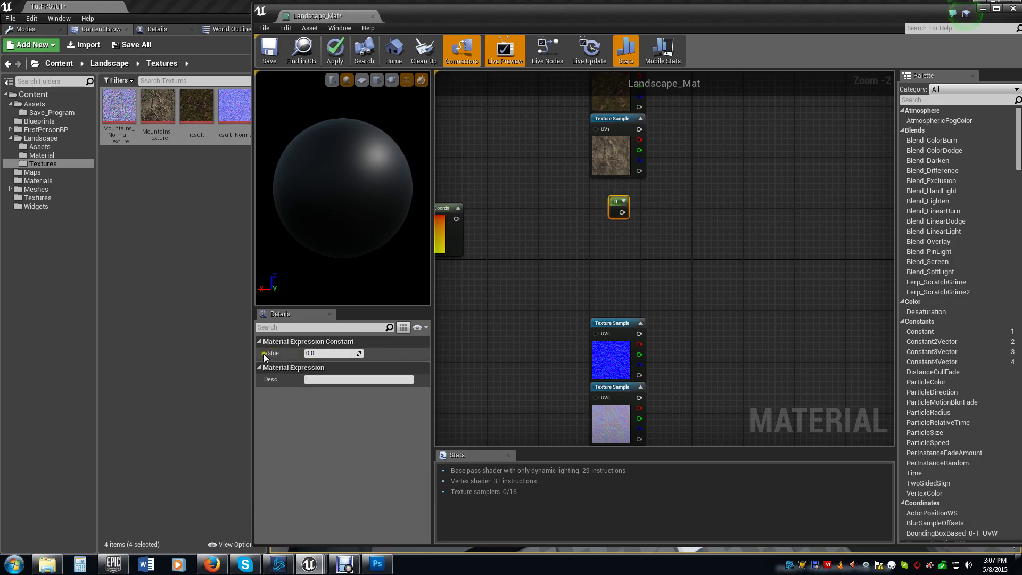
Step: Try a value of 50 on the Constant node and restore it to 0
{"action": "left_click", "coordinate": [314, 353]}
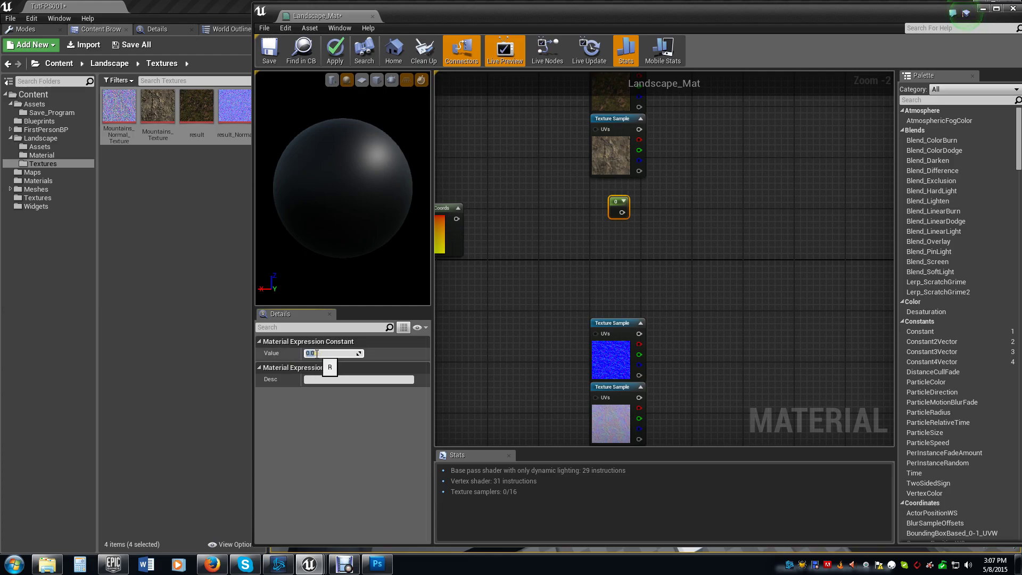
{"action": "type", "text": "0"}
{"action": "key", "text": "Return"}
{"action": "type", "text": "5"}
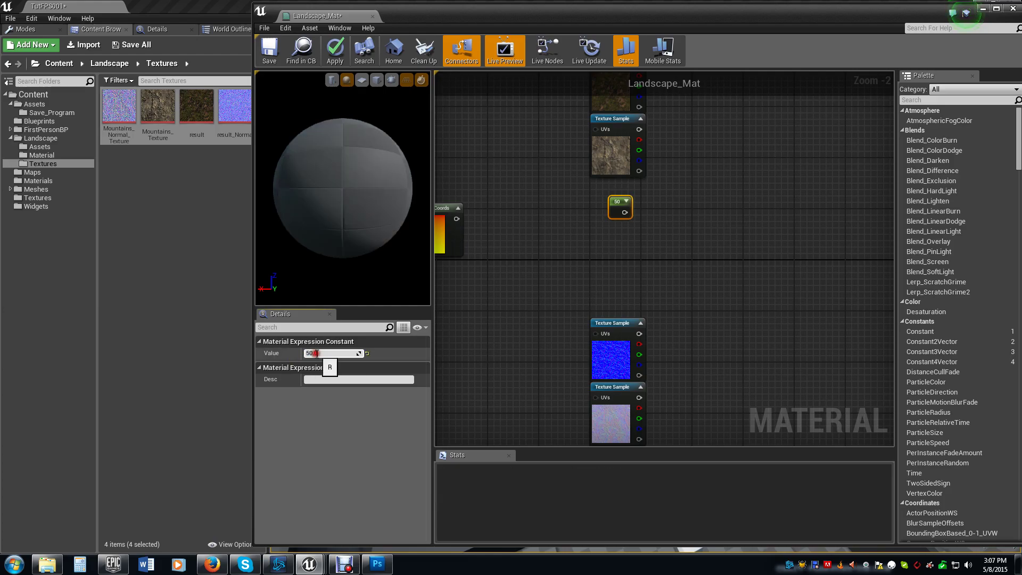
{"action": "key", "text": "BackSpace"}
{"action": "type", "text": "1"}
{"action": "key", "text": "Return"}
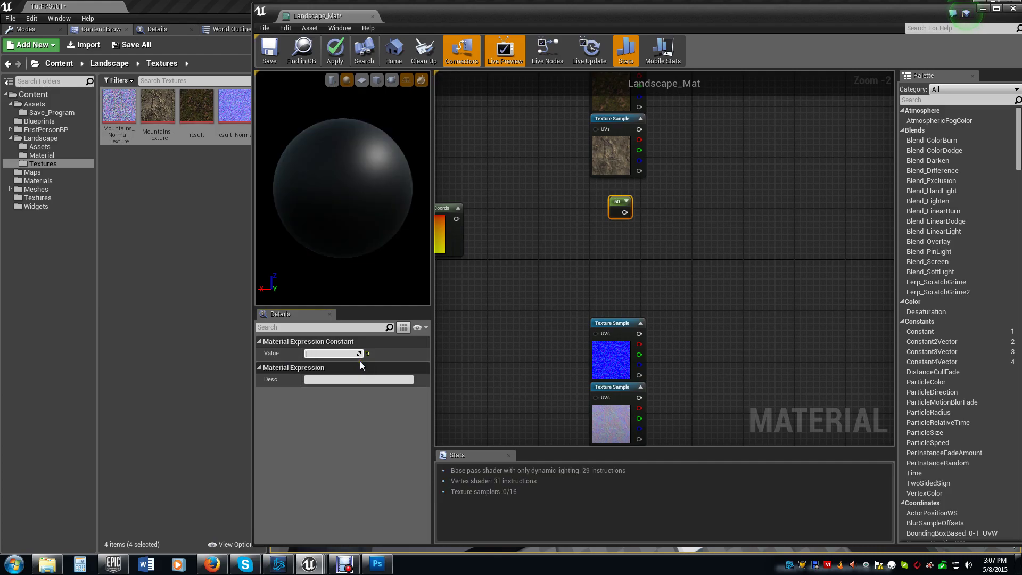
{"action": "type", "text": "0"}
{"action": "key", "text": "Return"}
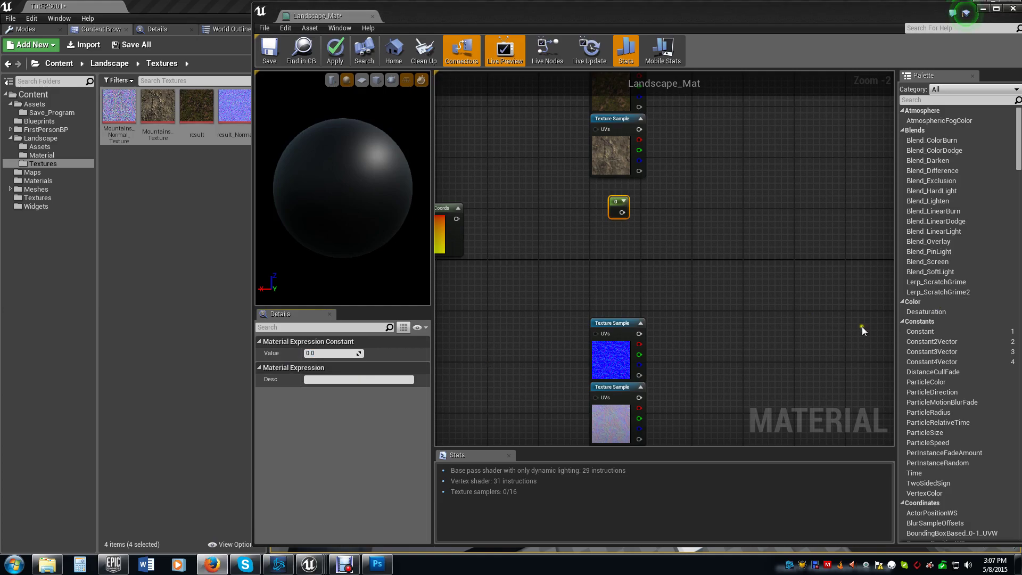
Step: Add a ScalarParameter node named Roughness between the Constant node and the normal maps
{"action": "right_click_drag", "start_coordinate": [620, 274], "coordinate": [610, 208]}
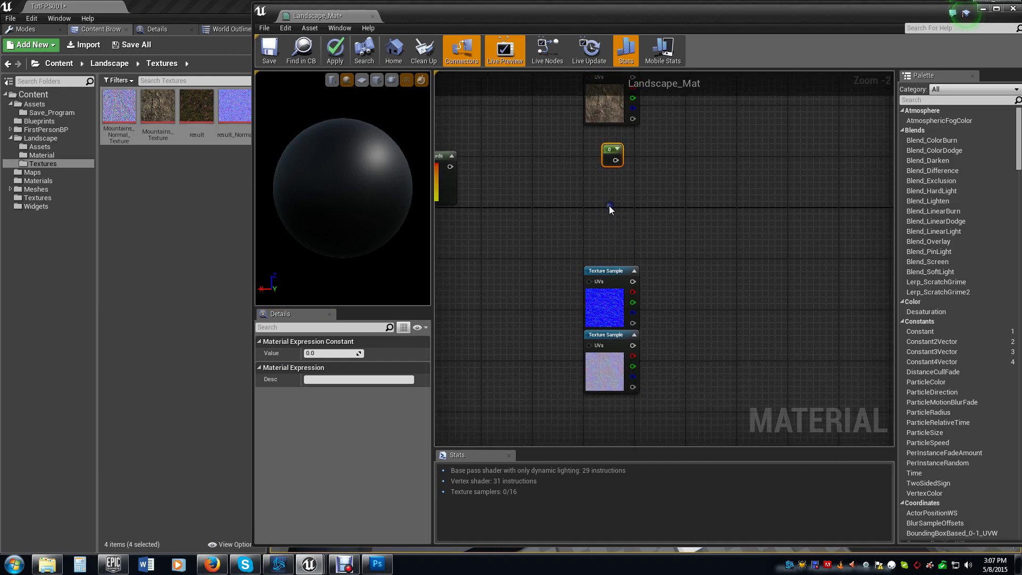
{"action": "right_click", "coordinate": [598, 204]}
{"action": "type", "text": "scalara"}
{"action": "key", "text": "BackSpace"}
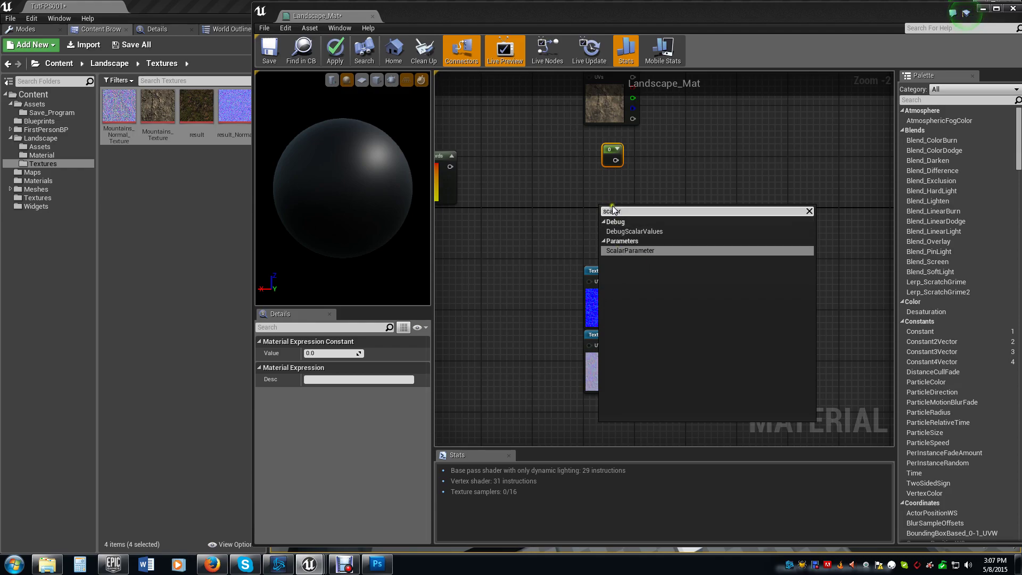
{"action": "left_click", "coordinate": [641, 253]}
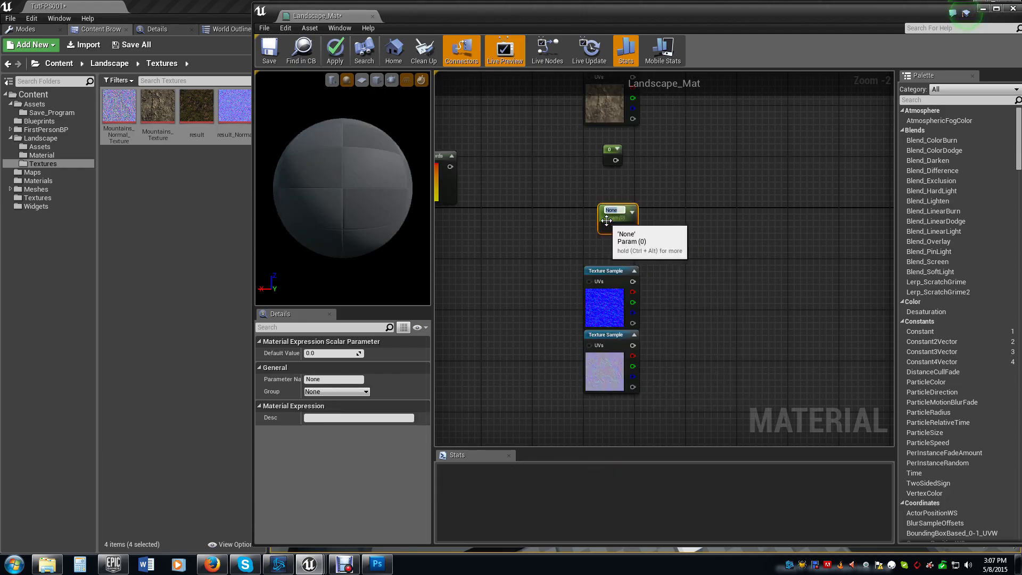
{"action": "type", "text": "Roughness"}
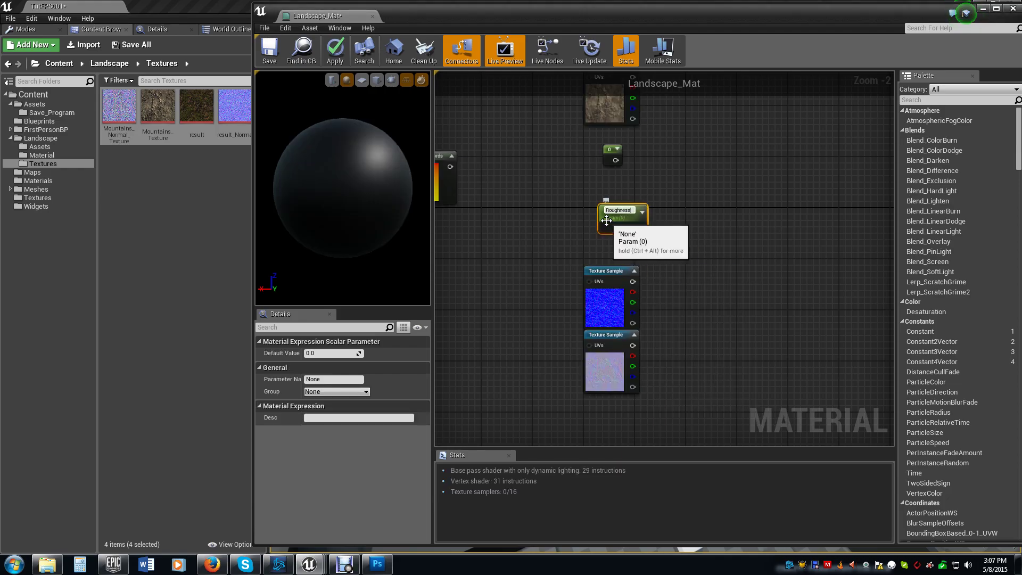
{"action": "key", "text": "Return"}
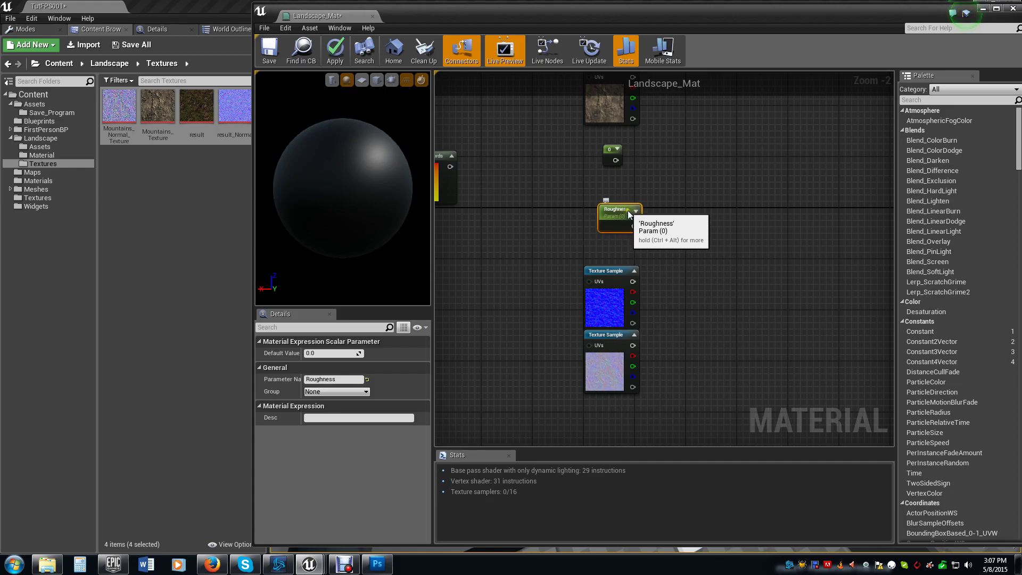
Step: Set the Roughness parameter's default value to 0.5
{"action": "right_click_drag", "start_coordinate": [733, 248], "coordinate": [467, 259]}
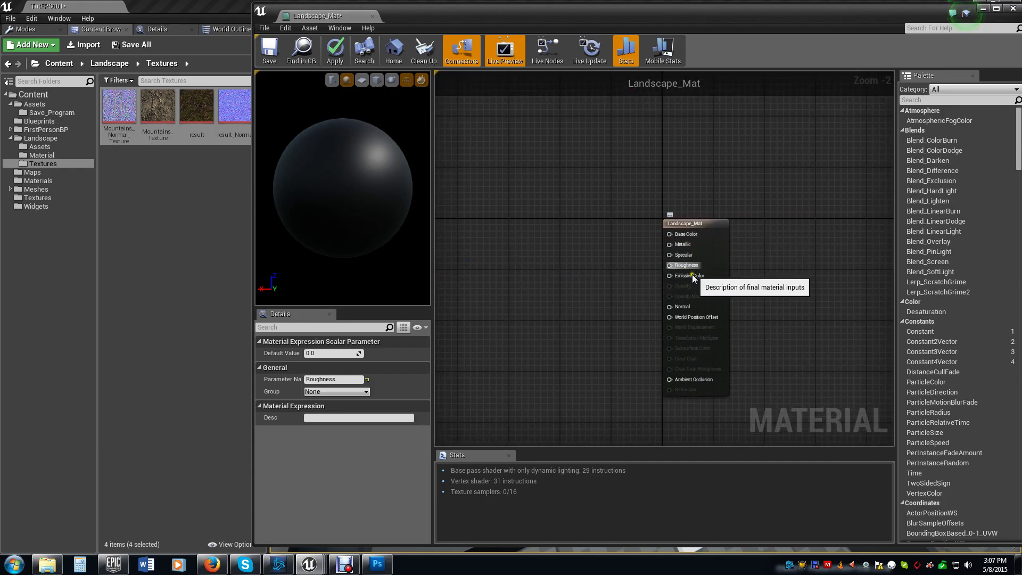
{"action": "key", "text": "ctrl+s"}
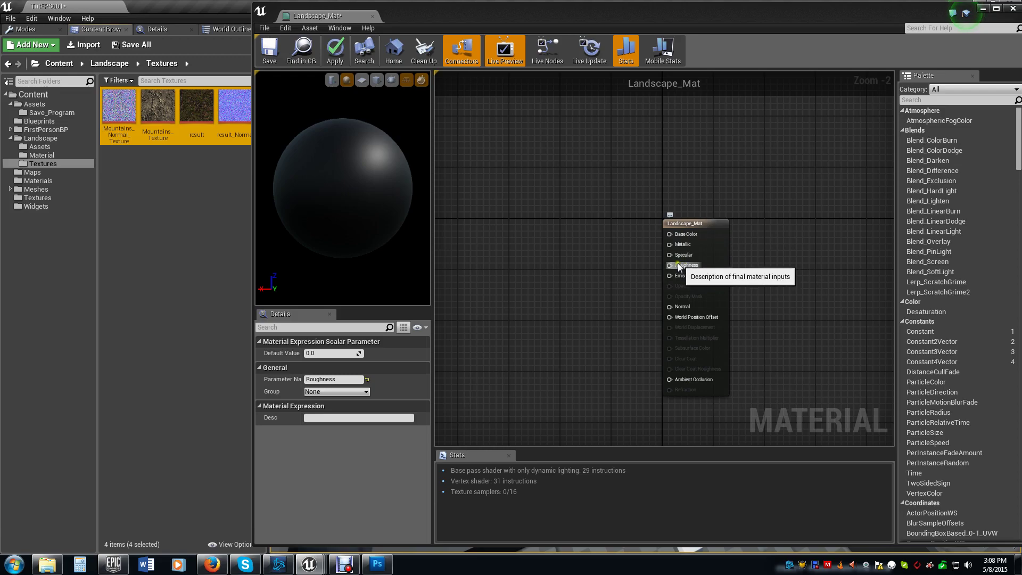
{"action": "right_click_drag", "start_coordinate": [665, 281], "coordinate": [764, 272]}
{"action": "right_click_drag", "start_coordinate": [582, 234], "coordinate": [786, 228]}
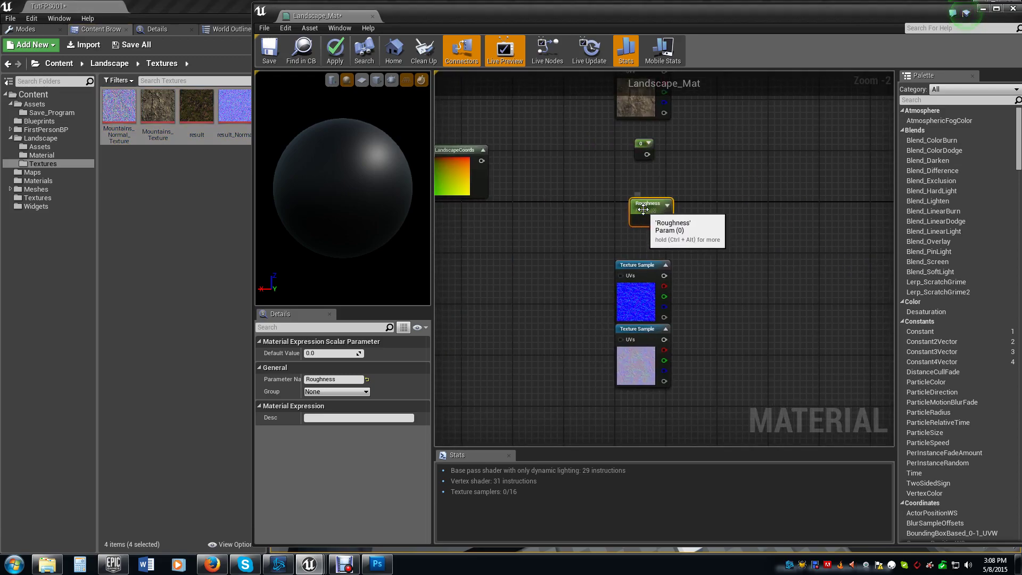
{"action": "left_click", "coordinate": [318, 353]}
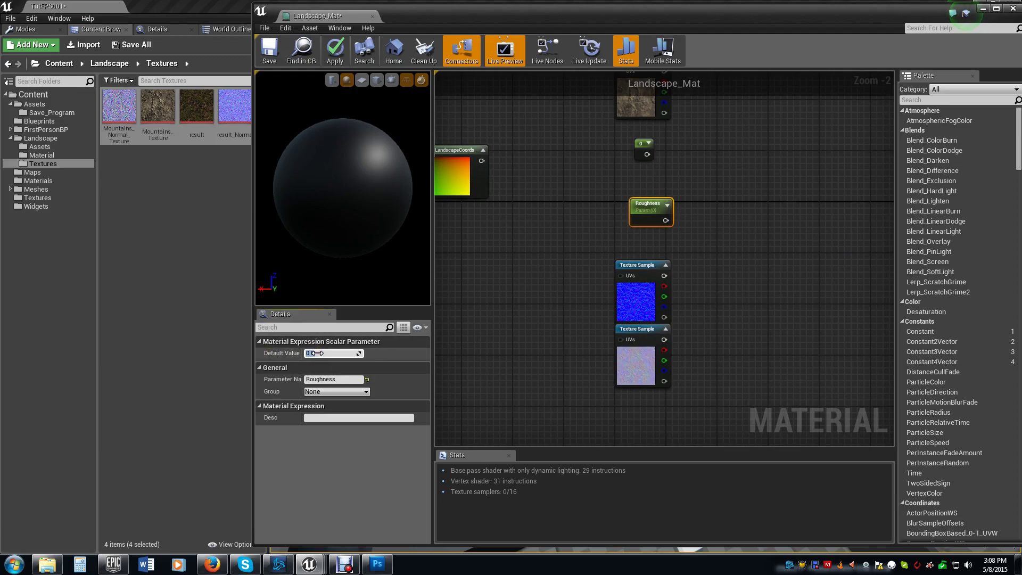
{"action": "key", "text": "Return"}
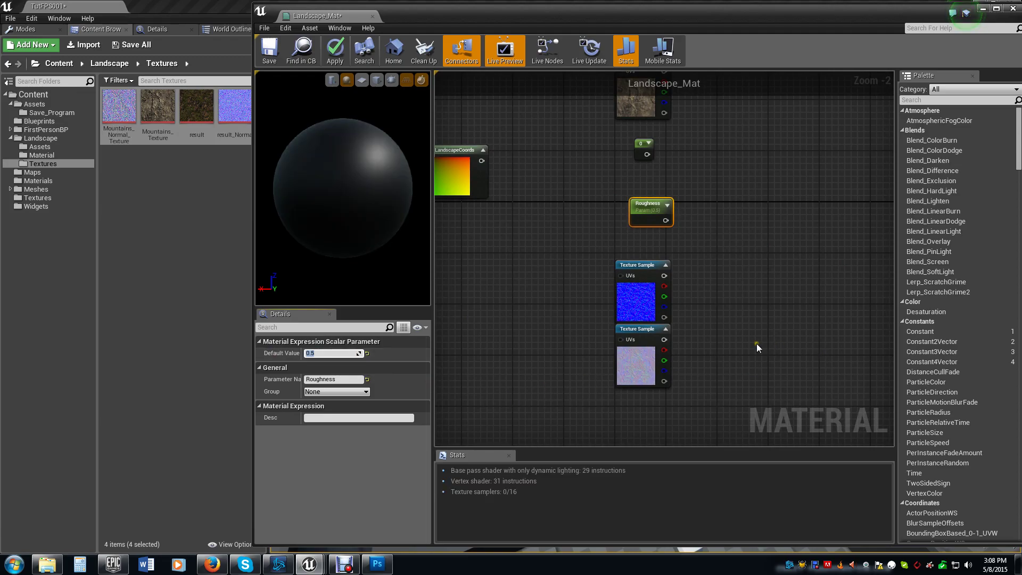
Step: Connect the LandscapeCoords output to the UVs input of all four Texture Sample nodes
{"action": "right_click_drag", "start_coordinate": [747, 324], "coordinate": [812, 376]}
{"action": "left_click_drag", "start_coordinate": [551, 213], "coordinate": [687, 330]}
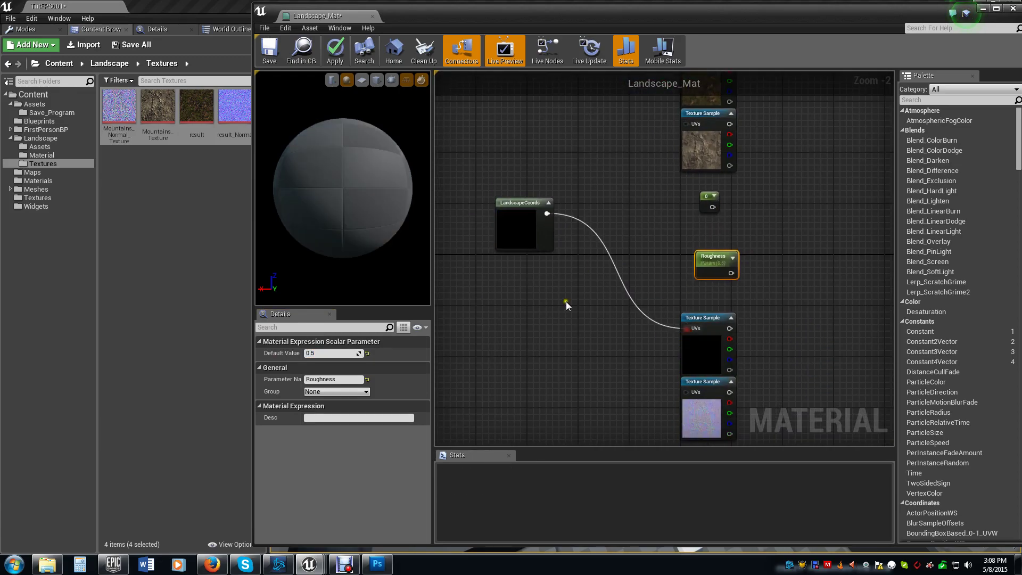
{"action": "left_click_drag", "start_coordinate": [547, 213], "coordinate": [686, 392]}
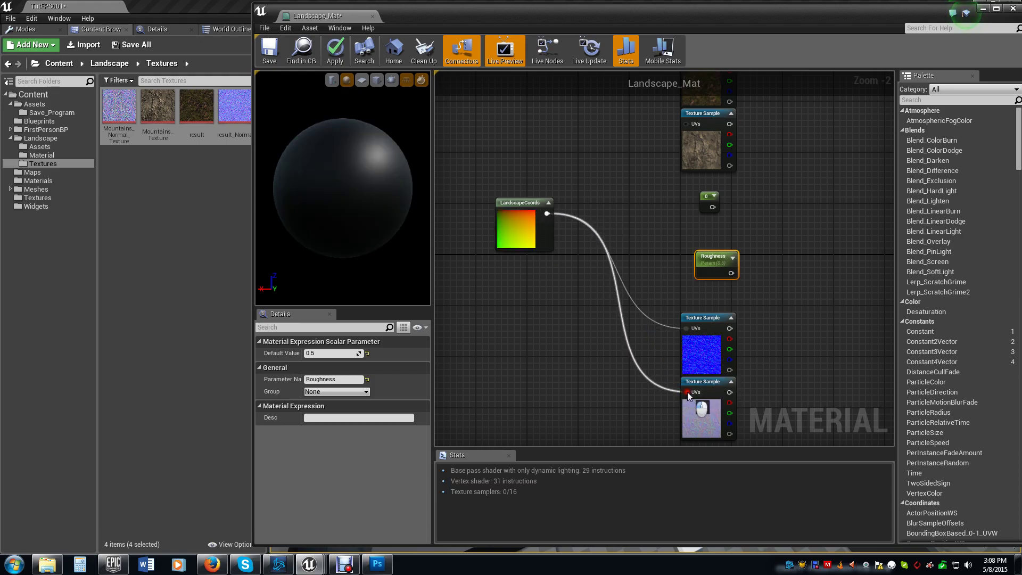
{"action": "right_click", "coordinate": [696, 397]}
{"action": "left_click", "coordinate": [687, 392]}
{"action": "left_click_drag", "start_coordinate": [687, 392], "coordinate": [549, 213]}
{"action": "right_click_drag", "start_coordinate": [550, 218], "coordinate": [499, 322]}
{"action": "left_click_drag", "start_coordinate": [499, 322], "coordinate": [638, 227]}
{"action": "left_click_drag", "start_coordinate": [496, 316], "coordinate": [640, 168]}
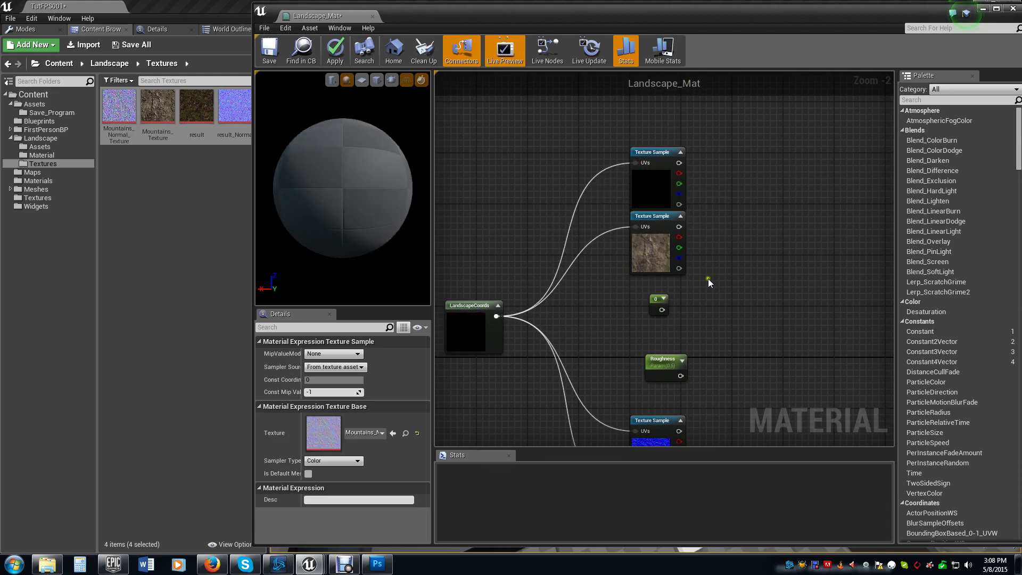
Step: Add a LandscapeLayerBlend node between the color Texture Samples and the Landscape_Mat result node
{"action": "right_click_drag", "start_coordinate": [729, 322], "coordinate": [672, 262]}
{"action": "scroll", "coordinate": [673, 262], "scroll_direction": "down", "scroll_amount": 2}
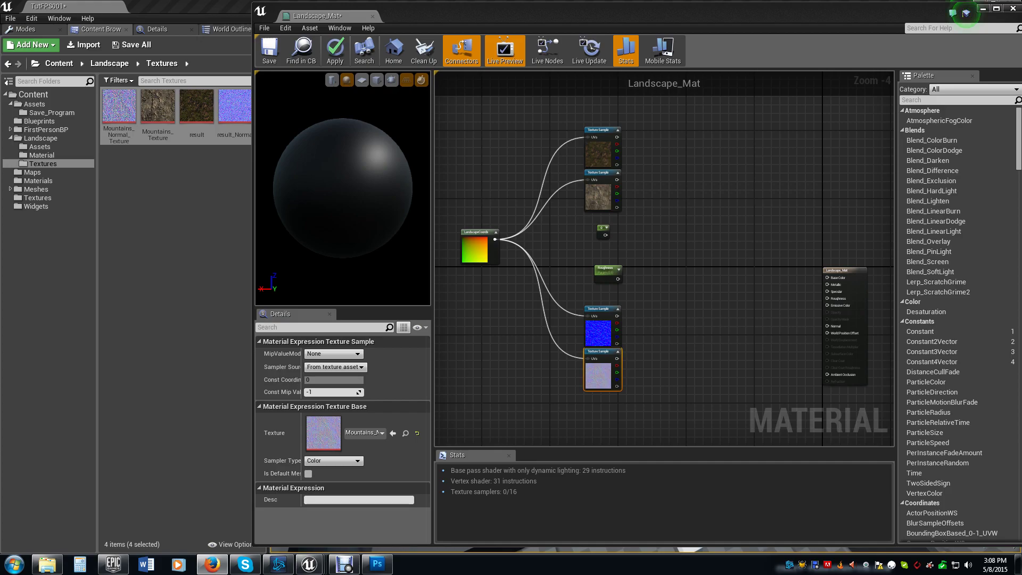
{"action": "scroll", "coordinate": [633, 254], "scroll_direction": "up", "scroll_amount": 3}
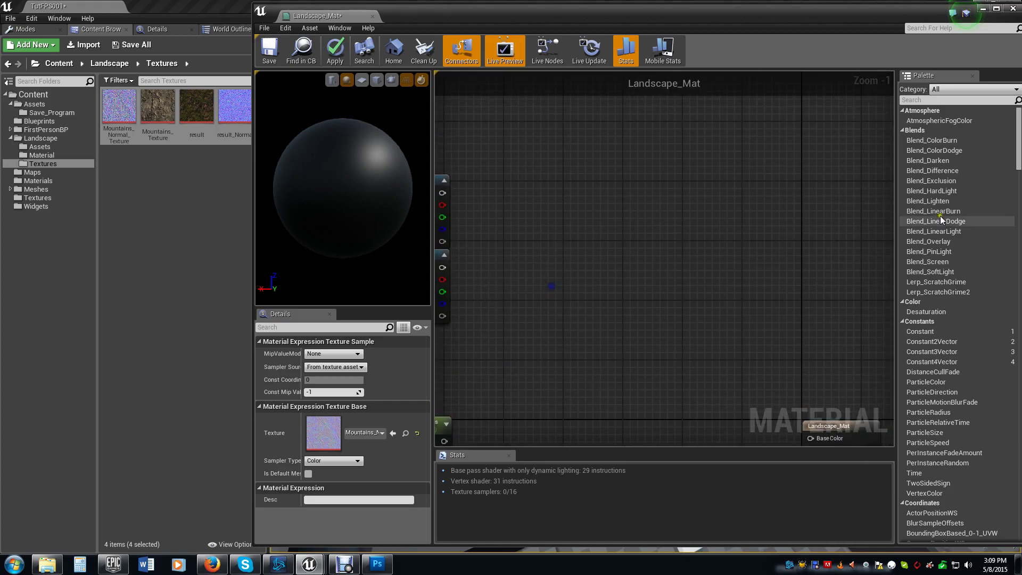
{"action": "left_click", "coordinate": [925, 100]}
{"action": "type", "text": "landsc"}
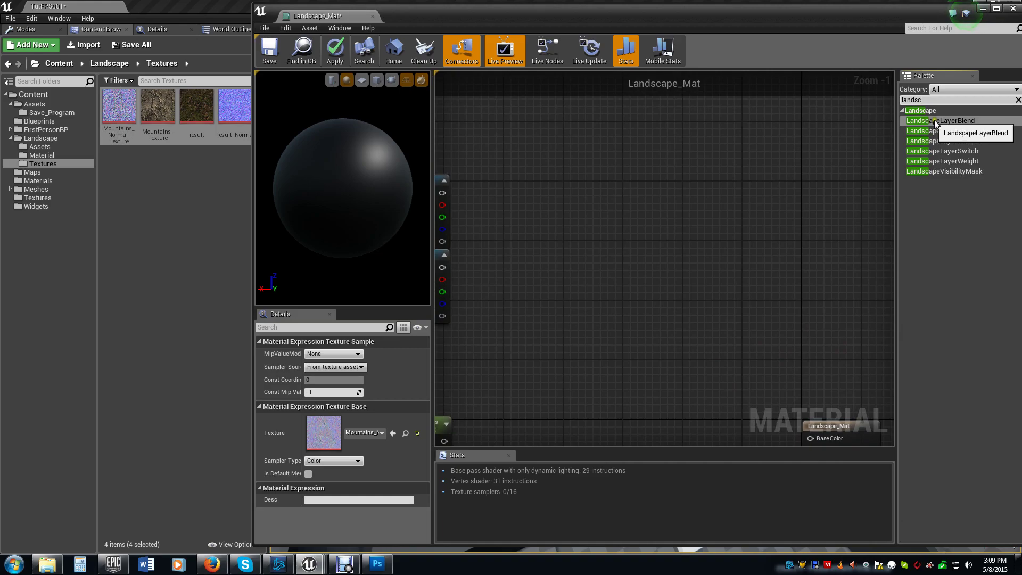
{"action": "left_click_drag", "start_coordinate": [956, 120], "coordinate": [560, 228]}
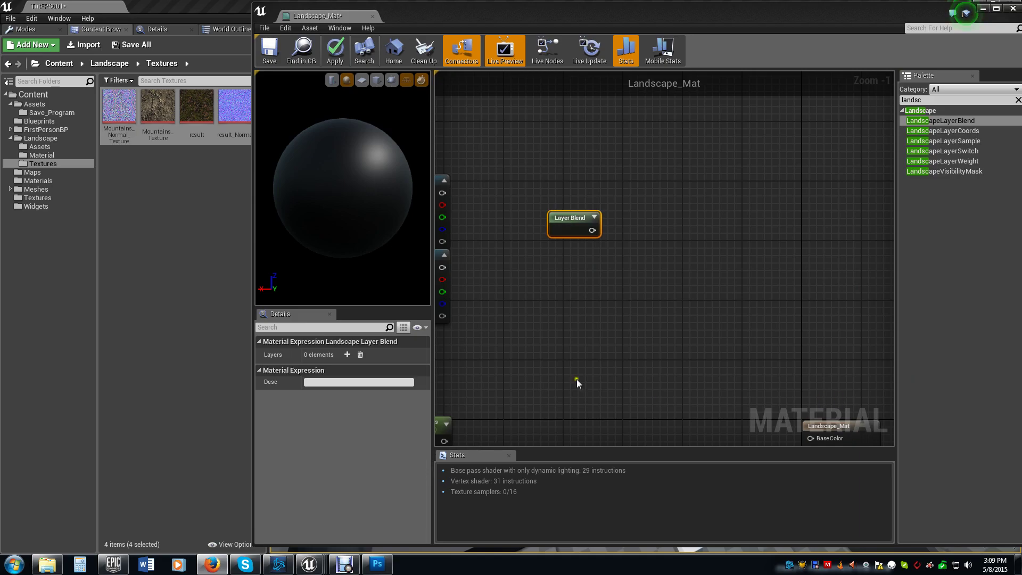
Step: Add two layer entries to the Layer Blend node beside the color Texture Samples
{"action": "right_click_drag", "start_coordinate": [586, 300], "coordinate": [694, 261]}
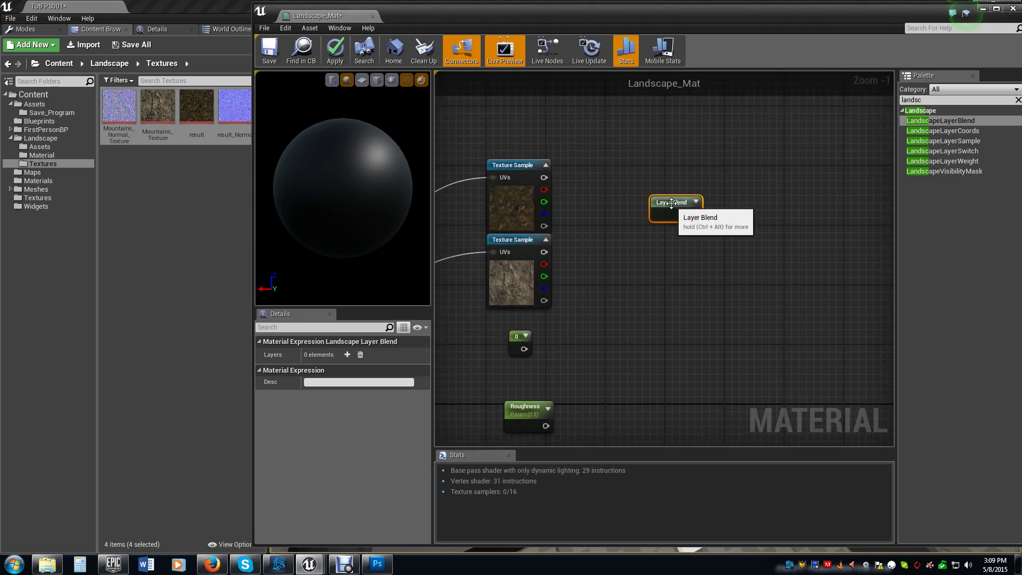
{"action": "left_click", "coordinate": [347, 355]}
{"action": "left_click", "coordinate": [347, 354]}
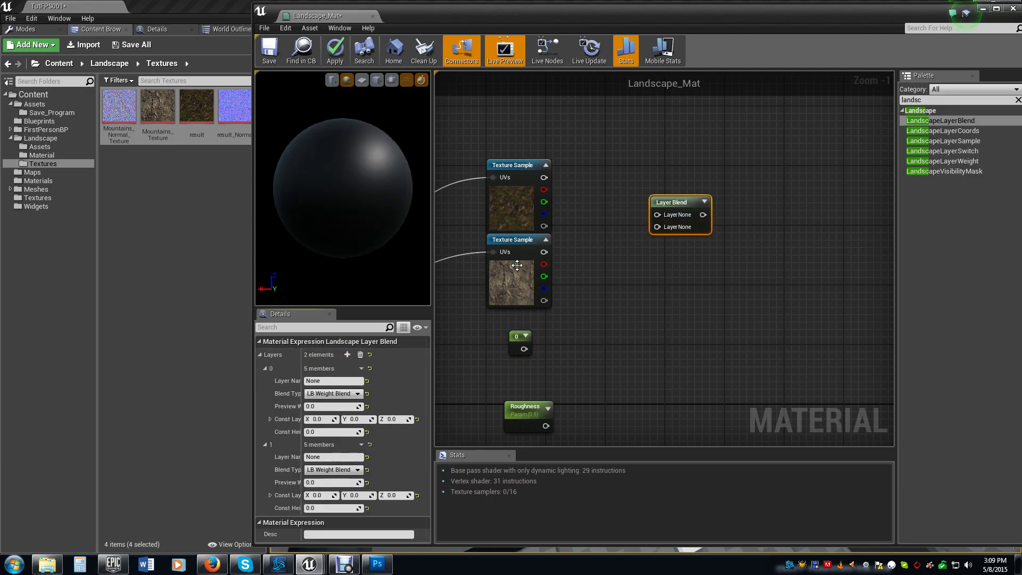
Step: Name the Layer Blend node's first layer Grass and set its preview weight to 1.0
{"action": "left_click", "coordinate": [337, 381]}
{"action": "type", "text": "Grass"}
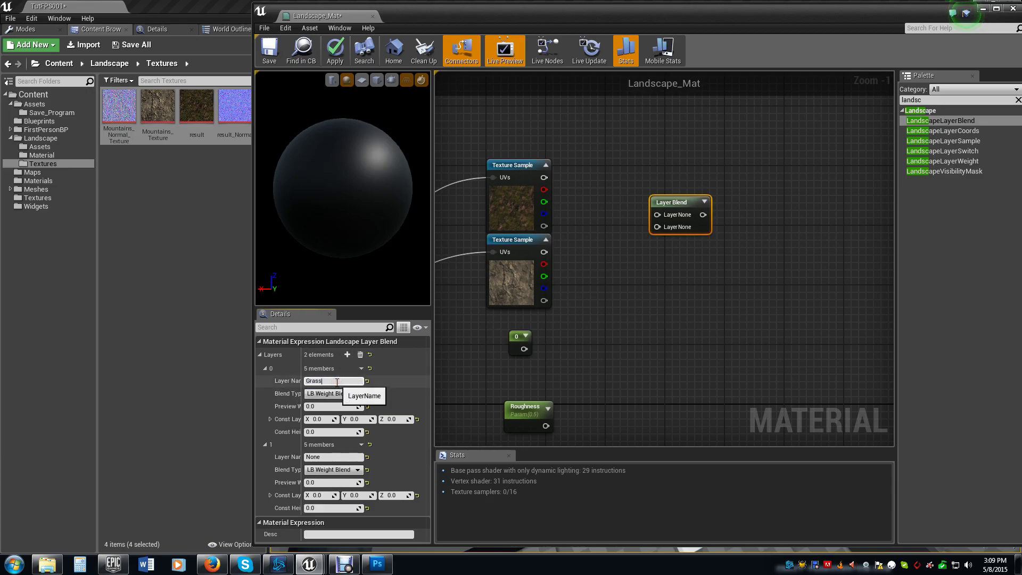
{"action": "key", "text": "Return"}
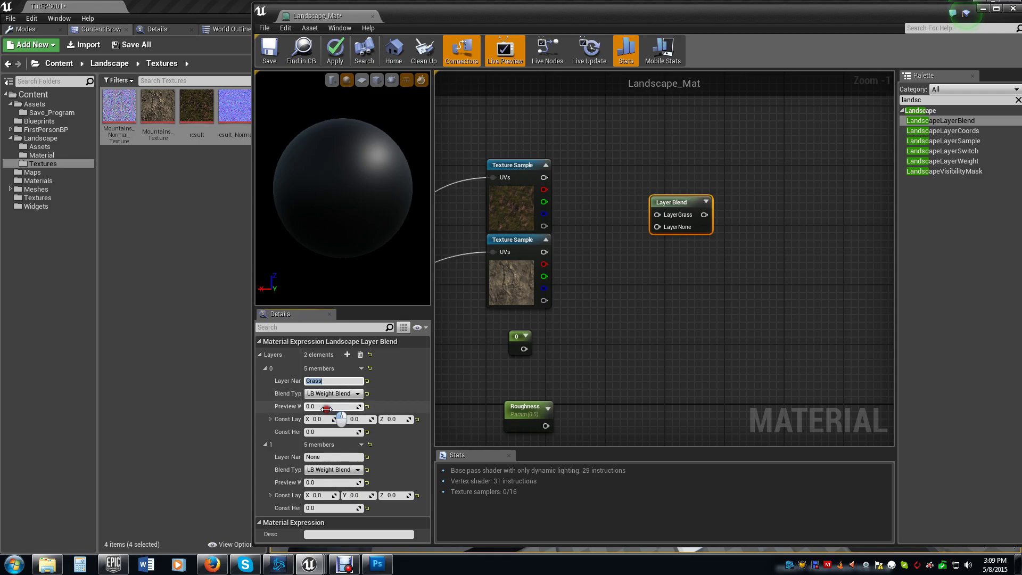
{"action": "left_click", "coordinate": [326, 406]}
{"action": "type", "text": "1"}
{"action": "key", "text": "Return"}
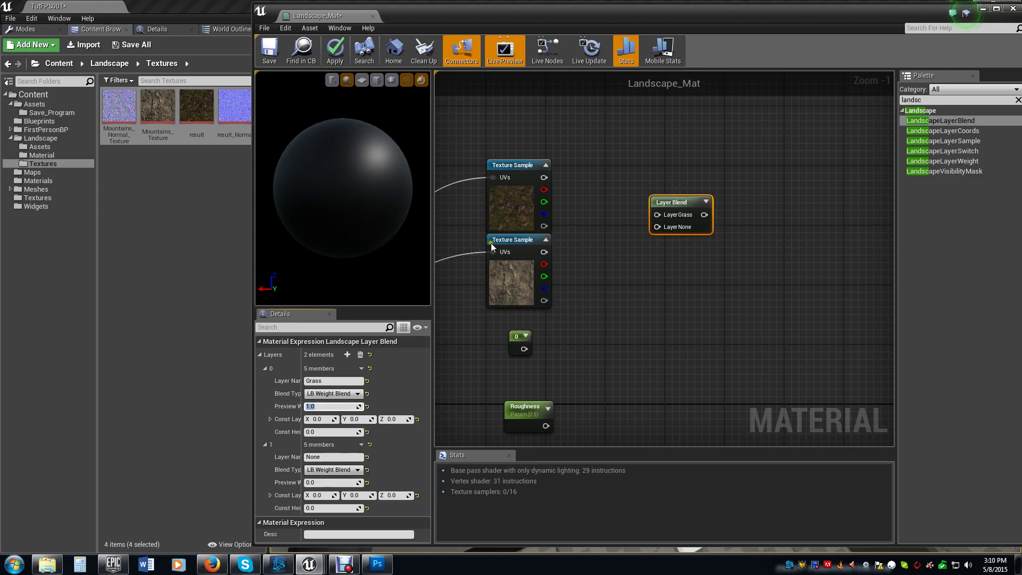
Step: Name the second layer Mountain and set its blend type to LB Height Blend
{"action": "left_click", "coordinate": [328, 457]}
{"action": "type", "text": "Mou"}
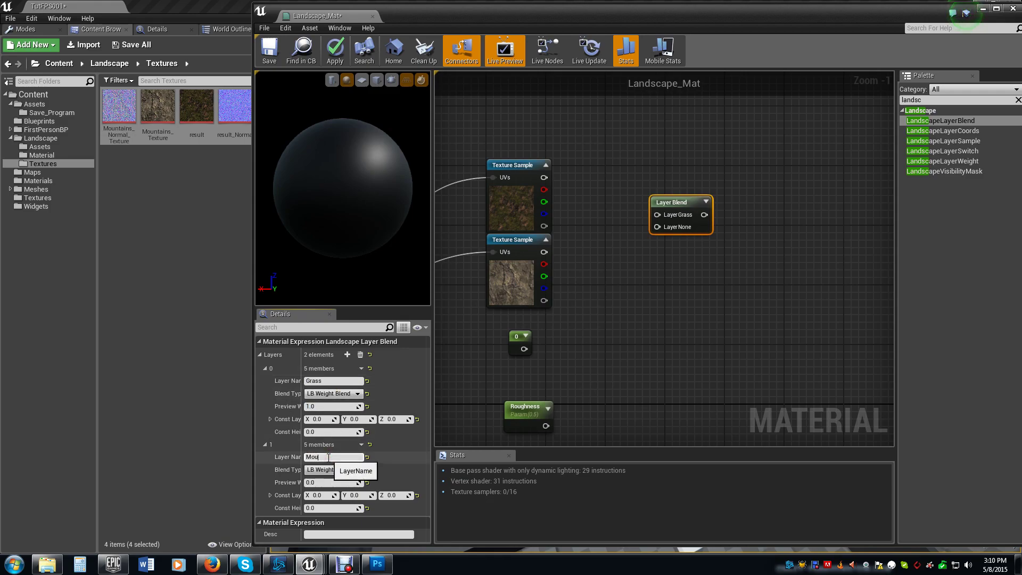
{"action": "type", "text": "ntain"}
{"action": "key", "text": "Return"}
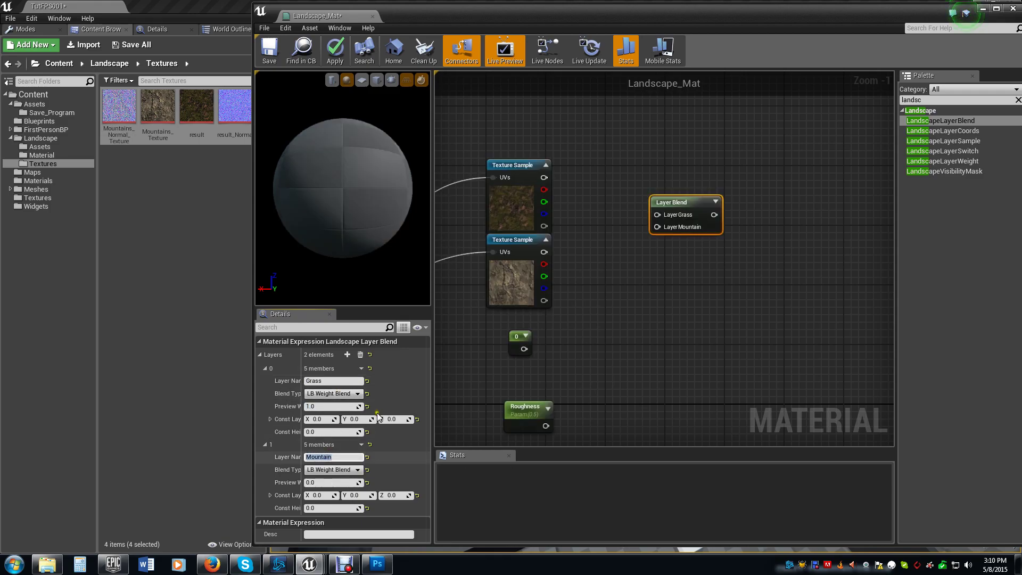
{"action": "left_click", "coordinate": [348, 470]}
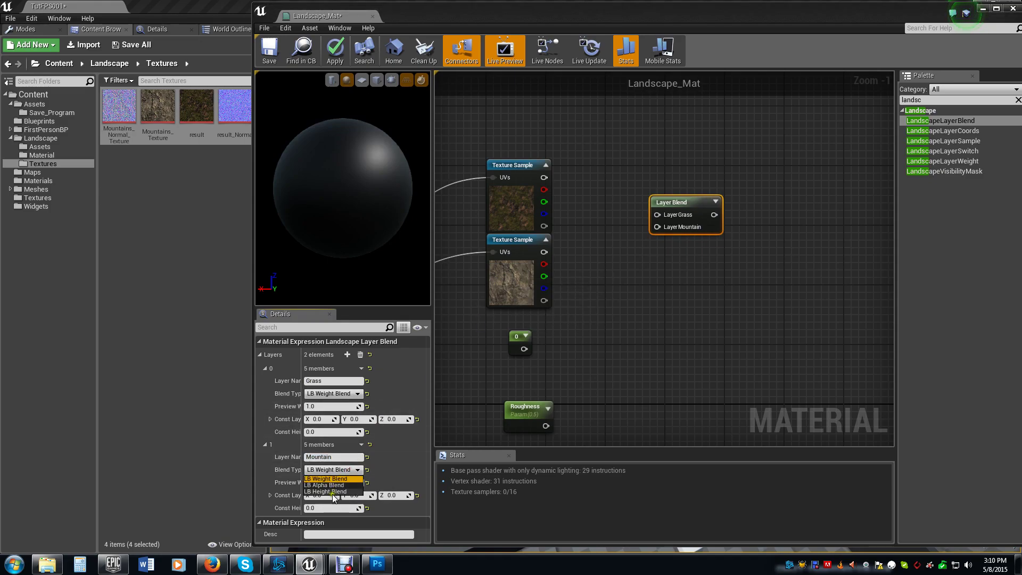
{"action": "left_click", "coordinate": [332, 491]}
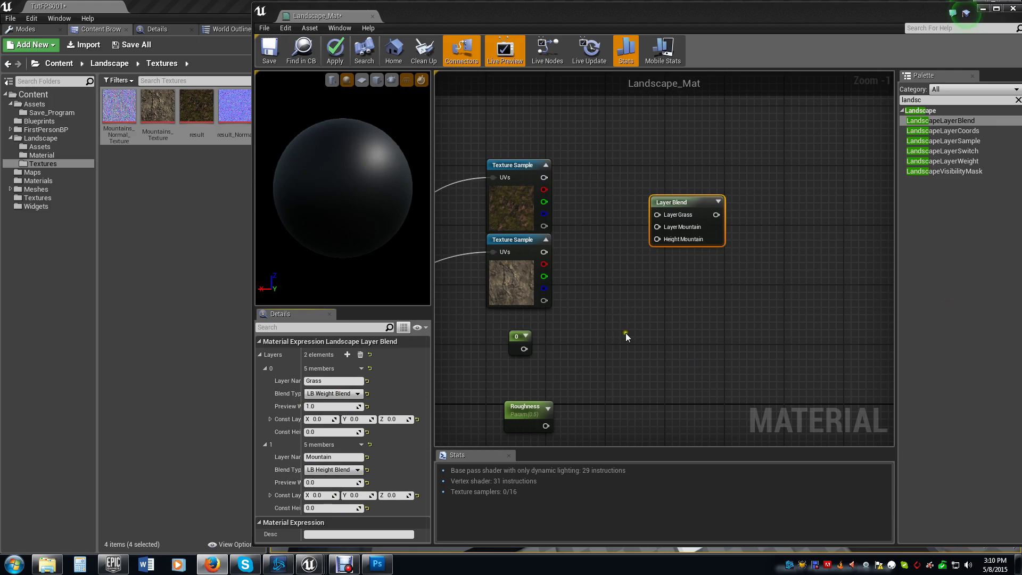
Step: Copy the Layer Blend node and place the duplicate beside the two normal map Texture Samples
{"action": "left_click", "coordinate": [699, 201]}
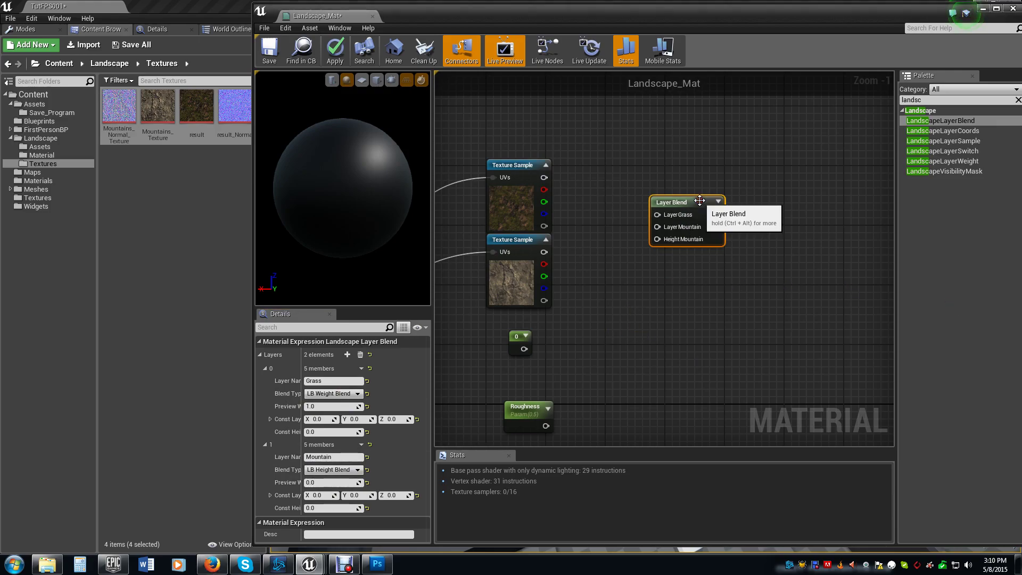
{"action": "right_click_drag", "start_coordinate": [637, 375], "coordinate": [611, 128]}
{"action": "left_click", "coordinate": [598, 251]}
{"action": "key", "text": "ctrl+v"}
{"action": "mouse_move", "coordinate": [630, 256]}
{"action": "left_mouse_down"}
{"action": "mouse_move", "coordinate": [622, 234]}
{"action": "mouse_move", "coordinate": [619, 245]}
{"action": "left_mouse_up"}
{"action": "right_click_drag", "start_coordinate": [611, 188], "coordinate": [627, 258]}
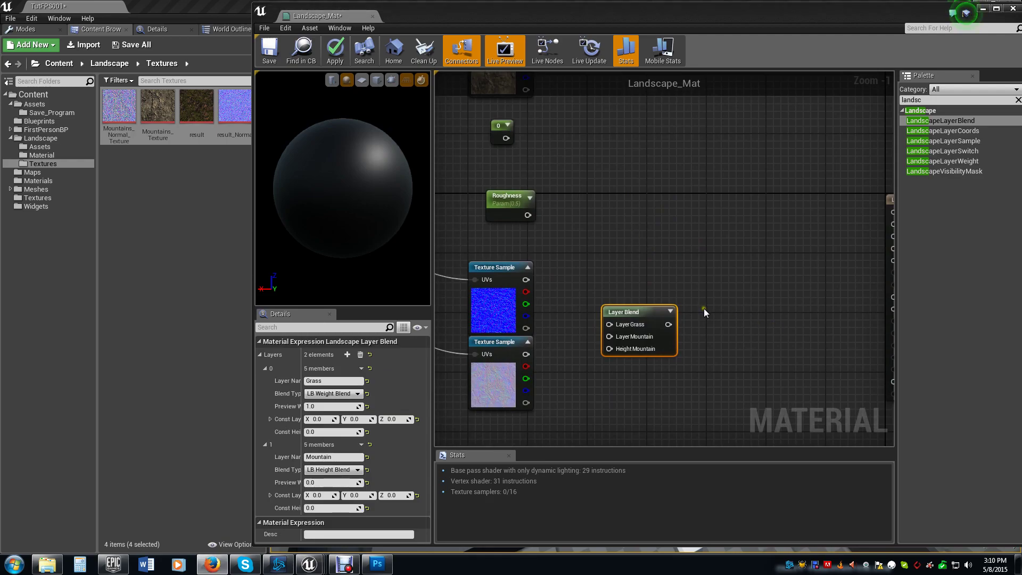
{"action": "right_click_drag", "start_coordinate": [708, 274], "coordinate": [707, 249]}
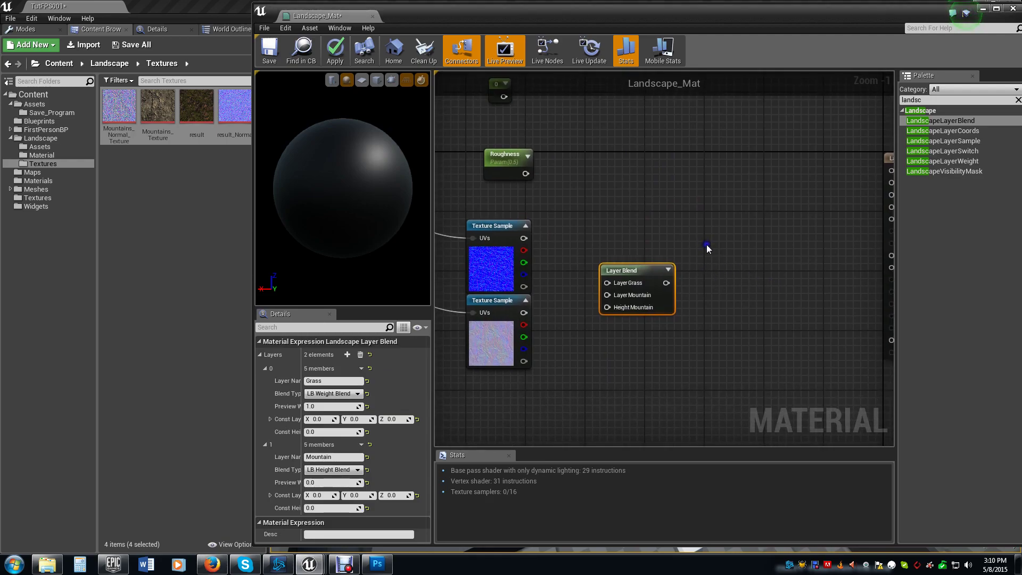
Step: Connect the grass normal map to Layer Grass, the mountain normal map to Layer Mountain, and its alpha to Height Mountain on the copied Layer Blend
{"action": "left_click_drag", "start_coordinate": [524, 238], "coordinate": [616, 289]}
{"action": "left_click_drag", "start_coordinate": [524, 312], "coordinate": [617, 296]}
{"action": "left_click_drag", "start_coordinate": [524, 361], "coordinate": [608, 310]}
{"action": "scroll", "coordinate": [615, 307], "scroll_direction": "down", "scroll_amount": 2}
{"action": "right_click_drag", "start_coordinate": [696, 192], "coordinate": [655, 263]}
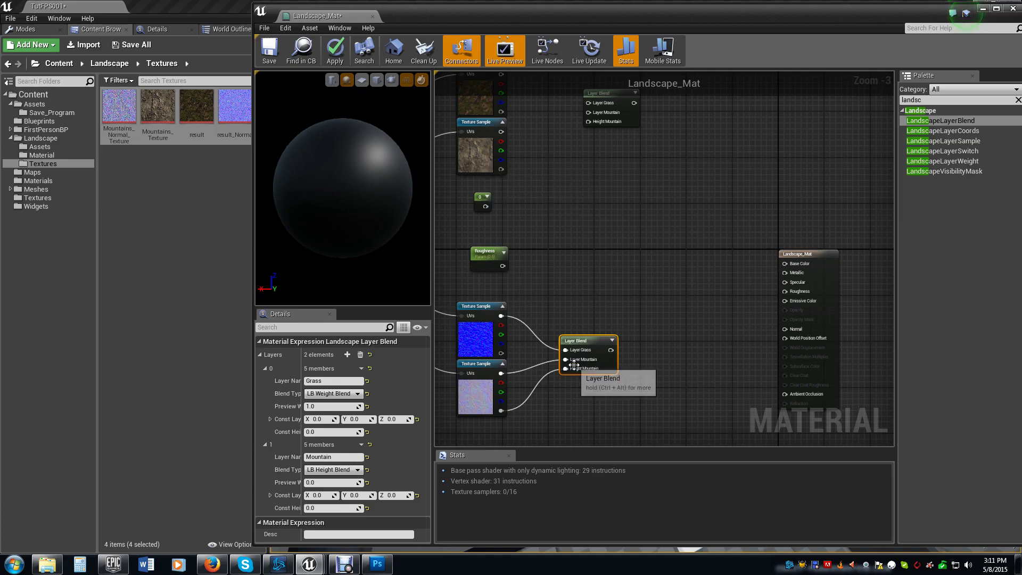
Step: Wire the color Layer Blend: mountain normal alpha to Height Mountain, mountain color texture to Layer Mountain, grass color texture to Layer Grass
{"action": "left_click_drag", "start_coordinate": [501, 411], "coordinate": [592, 124]}
{"action": "right_click_drag", "start_coordinate": [596, 161], "coordinate": [559, 315]}
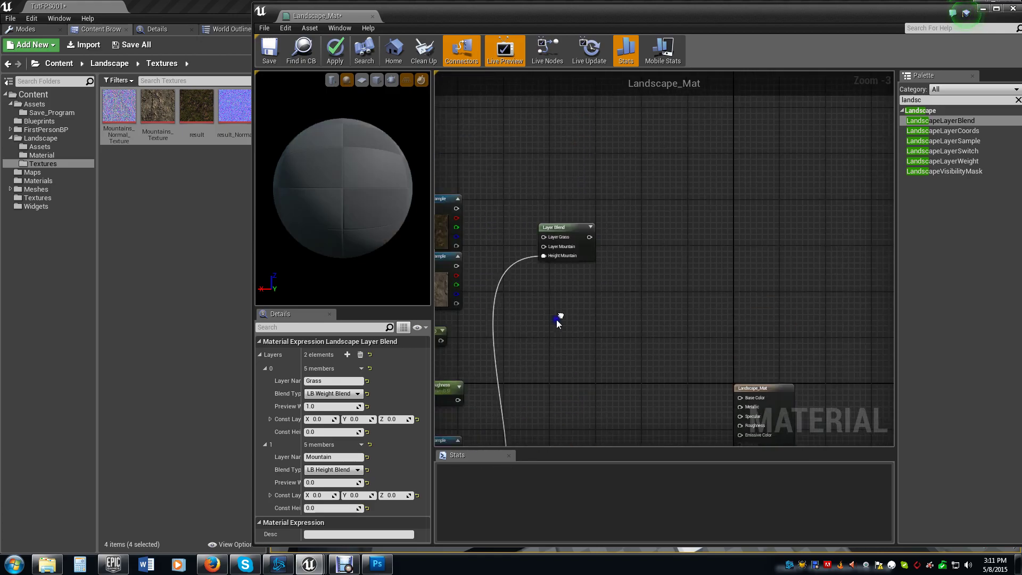
{"action": "left_click_drag", "start_coordinate": [456, 270], "coordinate": [543, 249]}
{"action": "left_click_drag", "start_coordinate": [446, 212], "coordinate": [543, 240]}
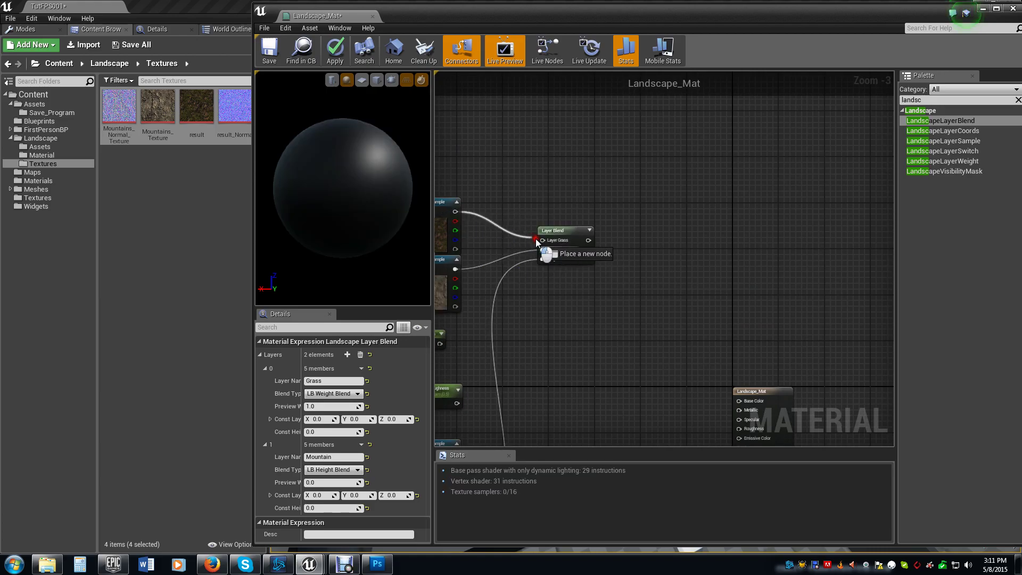
Step: Connect the 0 Constant to the material's Metallic input and the Roughness parameter to its Roughness input
{"action": "right_click_drag", "start_coordinate": [653, 346], "coordinate": [637, 247]}
{"action": "scroll", "coordinate": [623, 296], "scroll_direction": "down", "scroll_amount": 1}
{"action": "scroll", "coordinate": [485, 305], "scroll_direction": "up", "scroll_amount": 4}
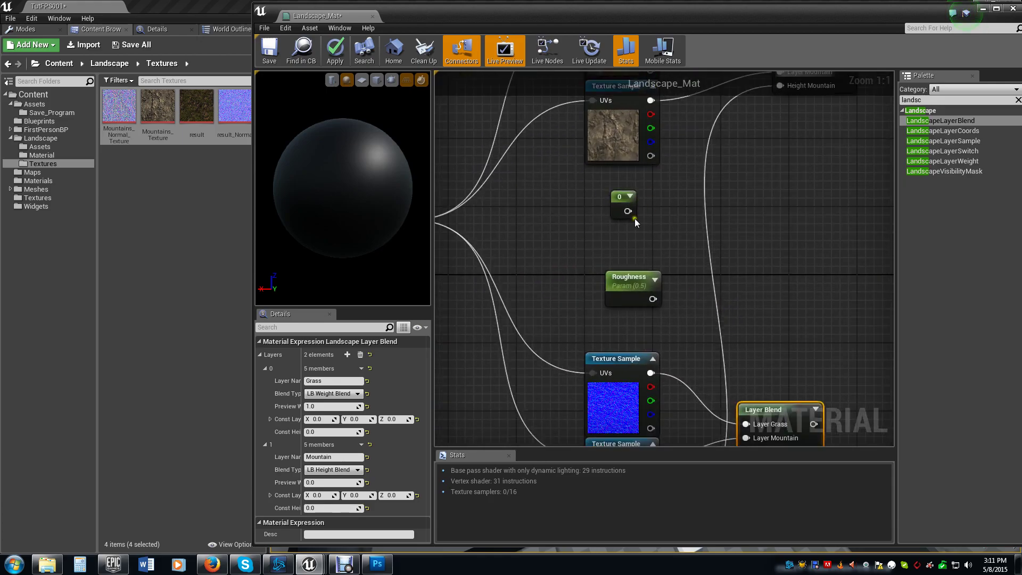
{"action": "right_click", "coordinate": [636, 212]}
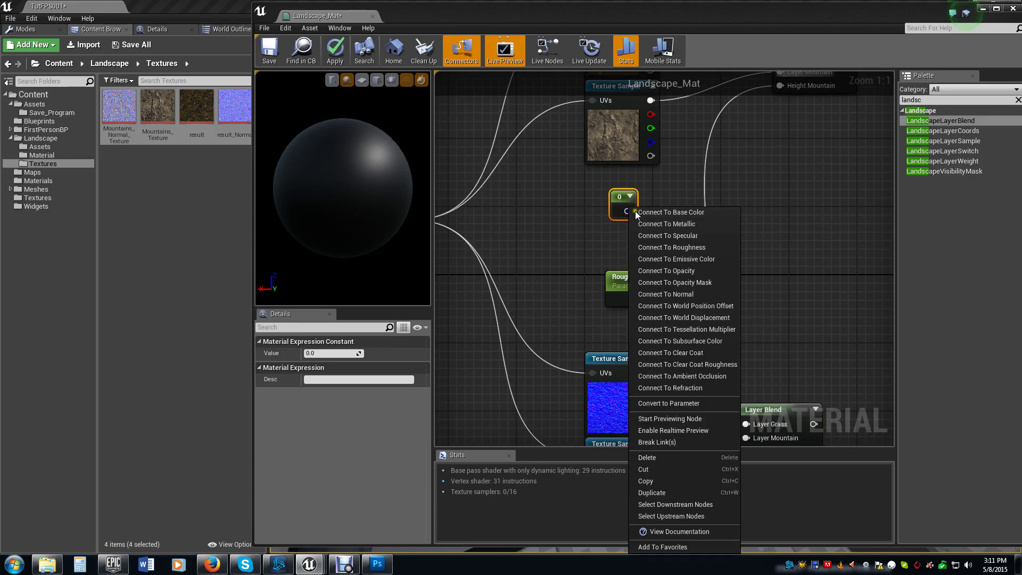
{"action": "left_click", "coordinate": [668, 224]}
{"action": "right_click", "coordinate": [652, 298]}
{"action": "left_click", "coordinate": [694, 247]}
Step: Connect the color Layer Blend to the material's Base Color and the normal map Layer Blend to its Normal input
{"action": "right_click_drag", "start_coordinate": [823, 184], "coordinate": [550, 378]}
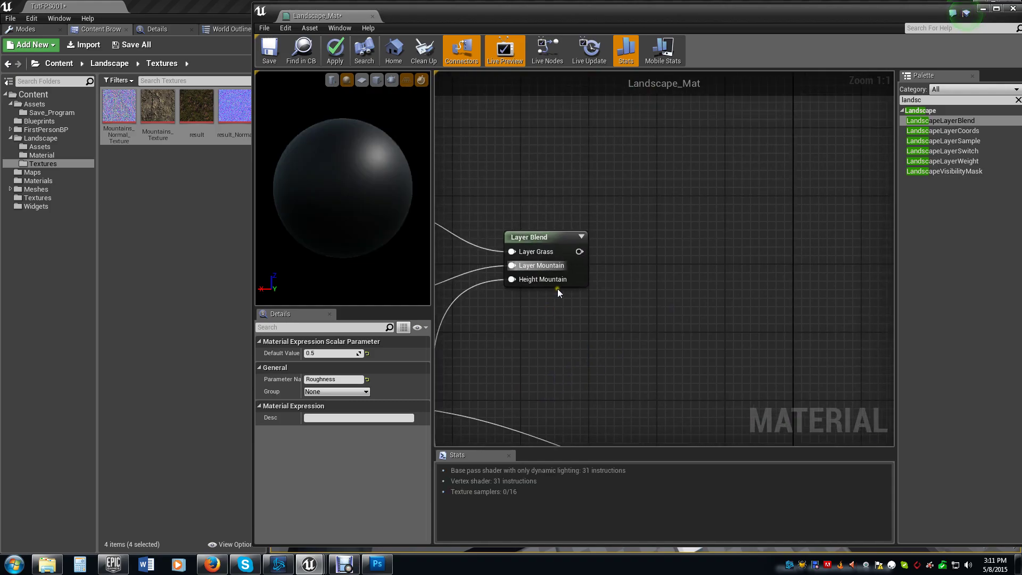
{"action": "right_click", "coordinate": [579, 251]}
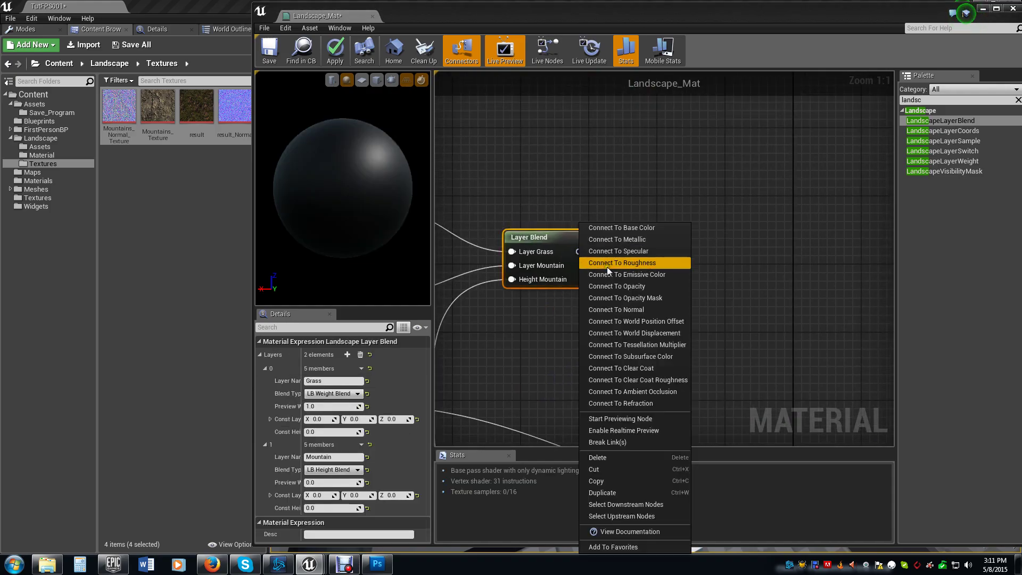
{"action": "left_click", "coordinate": [614, 229]}
{"action": "right_click_drag", "start_coordinate": [647, 331], "coordinate": [601, 347]}
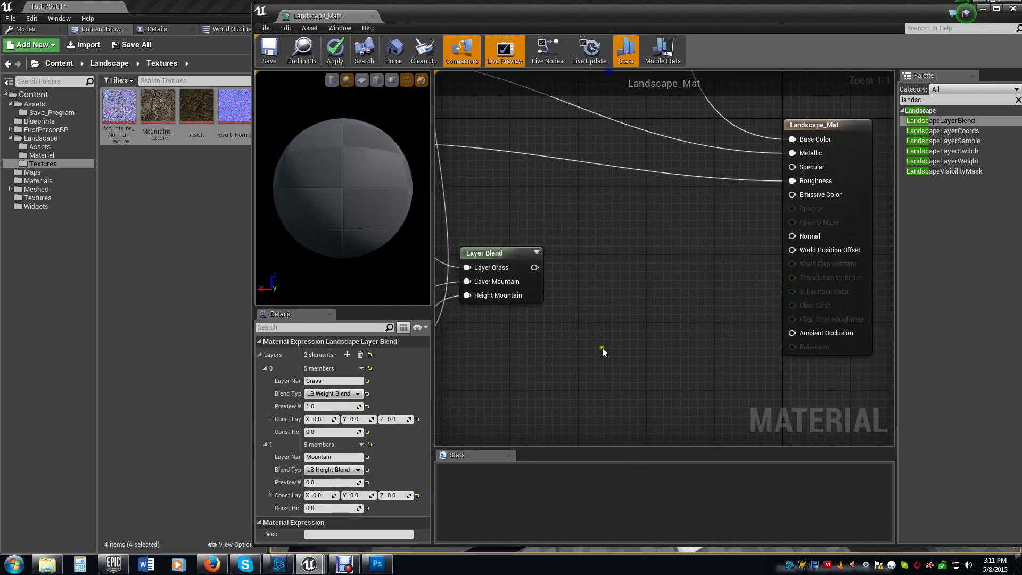
{"action": "right_click", "coordinate": [534, 267]}
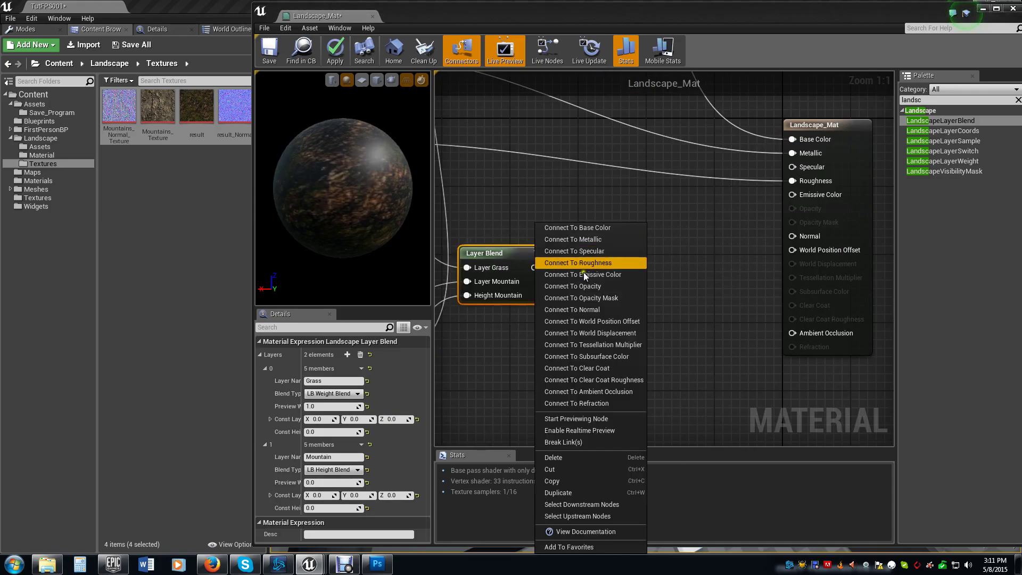
{"action": "left_click", "coordinate": [582, 309]}
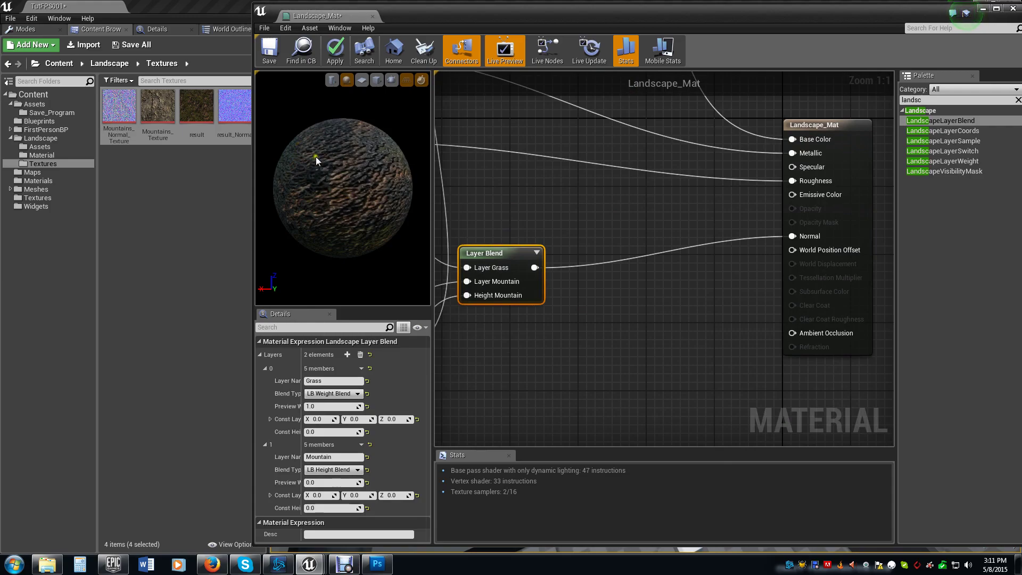
Step: Break the normal map Layer Blend's link to Normal and inspect the preview sphere without normal mapping
{"action": "right_click", "coordinate": [534, 267]}
{"action": "left_click", "coordinate": [556, 200]}
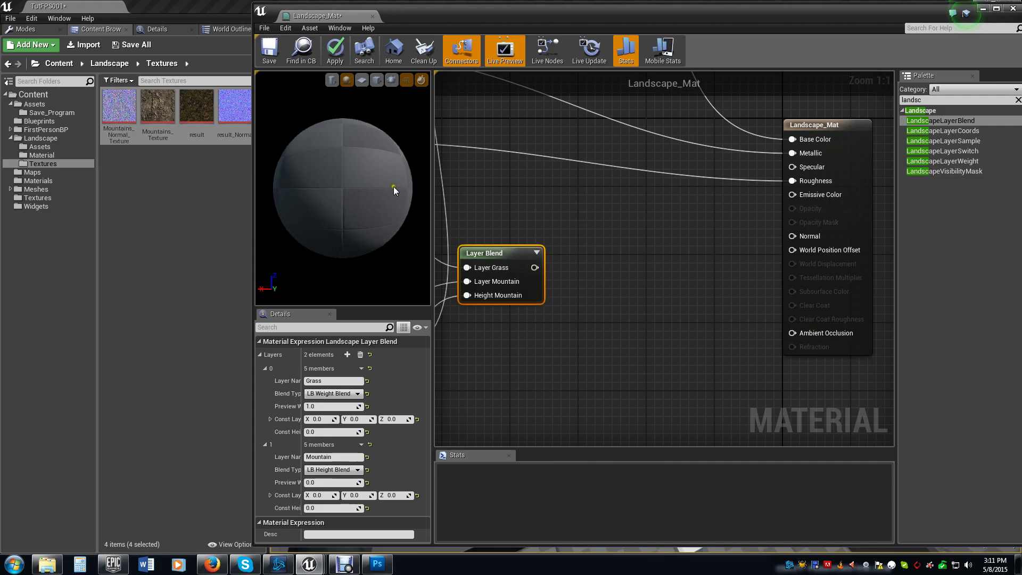
{"action": "left_click_drag", "start_coordinate": [389, 193], "coordinate": [130, 245]}
{"action": "left_click_drag", "start_coordinate": [387, 167], "coordinate": [235, 134]}
Step: Reconnect the normal map Layer Blend to Normal and inspect the preview sphere's surface detail
{"action": "right_click", "coordinate": [533, 267]}
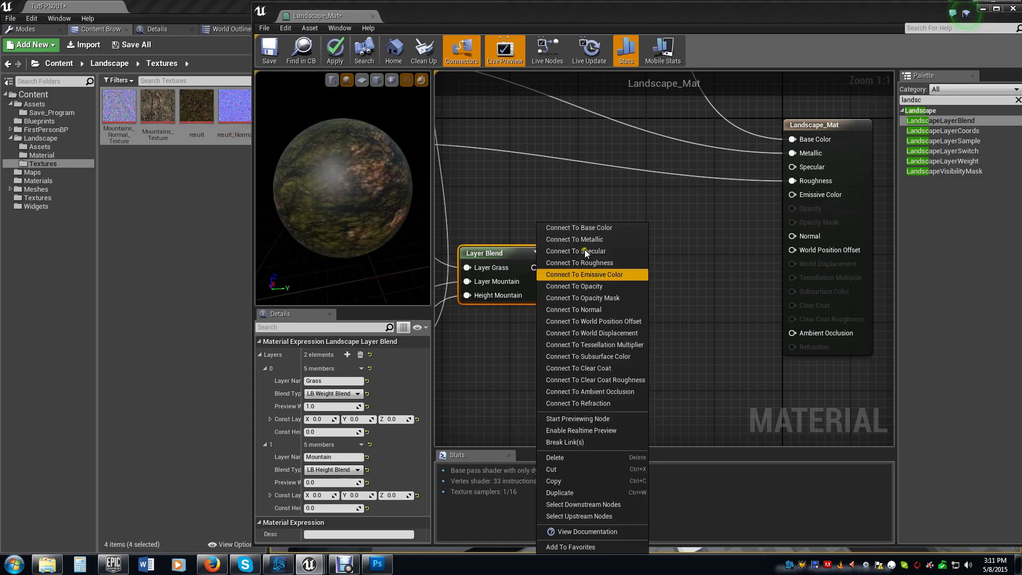
{"action": "left_click", "coordinate": [587, 311]}
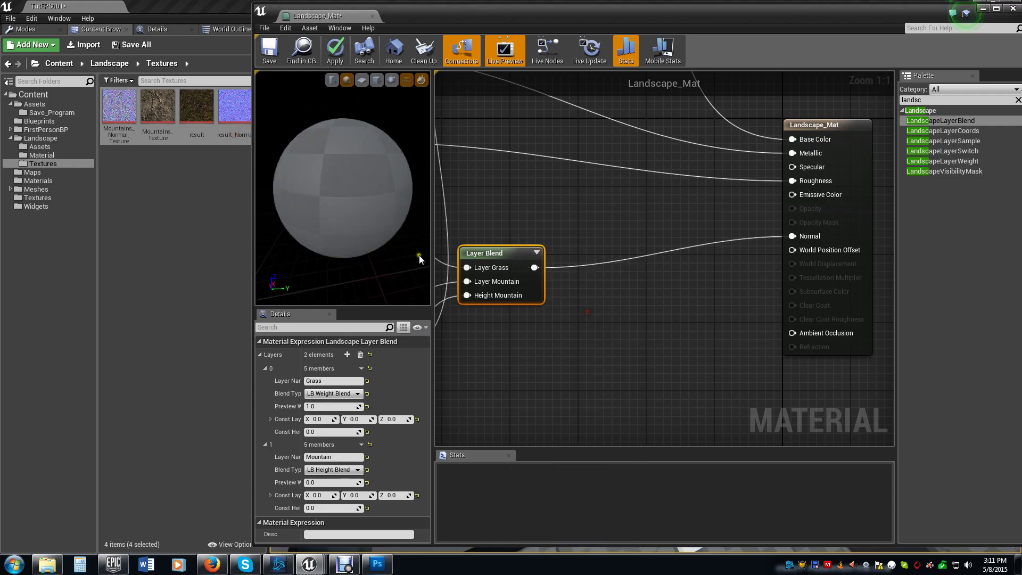
{"action": "mouse_move", "coordinate": [373, 164]}
{"action": "left_mouse_down"}
{"action": "mouse_move", "coordinate": [308, 142]}
{"action": "mouse_move", "coordinate": [258, 190]}
{"action": "mouse_move", "coordinate": [158, 222]}
{"action": "mouse_move", "coordinate": [398, 205]}
{"action": "mouse_move", "coordinate": [316, 153]}
{"action": "mouse_move", "coordinate": [370, 209]}
{"action": "mouse_move", "coordinate": [391, 203]}
{"action": "mouse_move", "coordinate": [307, 152]}
{"action": "mouse_move", "coordinate": [269, 151]}
{"action": "mouse_move", "coordinate": [121, 240]}
{"action": "left_mouse_up"}
{"action": "left_click_drag", "start_coordinate": [381, 206], "coordinate": [305, 202]}
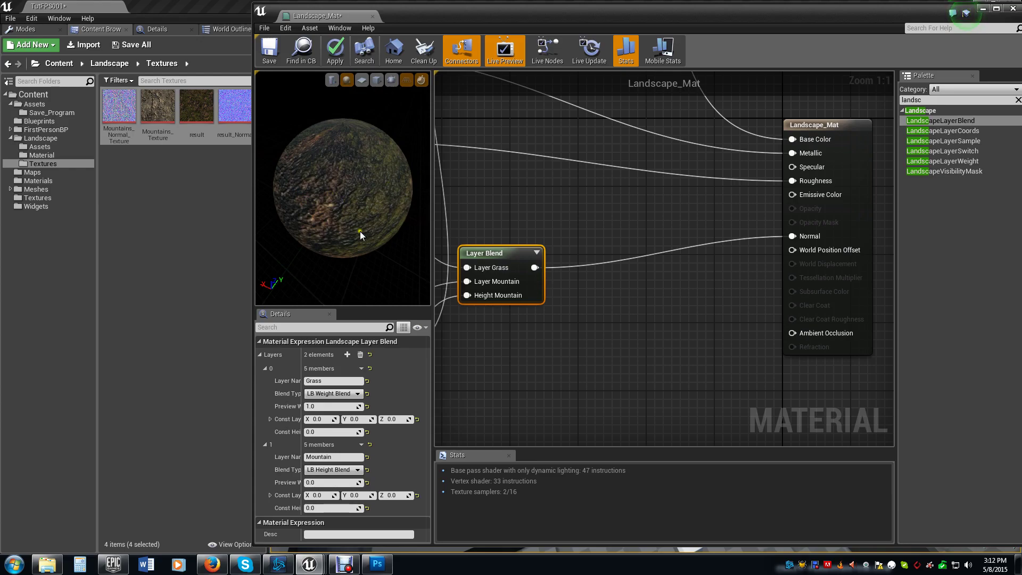
Step: Dock the Landscape_Mat material editor as a tab in the main editor window and frame the whole node graph
{"action": "scroll", "coordinate": [628, 228], "scroll_direction": "down", "scroll_amount": 1}
{"action": "right_click_drag", "start_coordinate": [627, 227], "coordinate": [694, 295]}
{"action": "scroll", "coordinate": [797, 237], "scroll_direction": "down", "scroll_amount": 2}
{"action": "scroll", "coordinate": [717, 363], "scroll_direction": "down", "scroll_amount": 2}
{"action": "scroll", "coordinate": [694, 295], "scroll_direction": "up", "scroll_amount": 1}
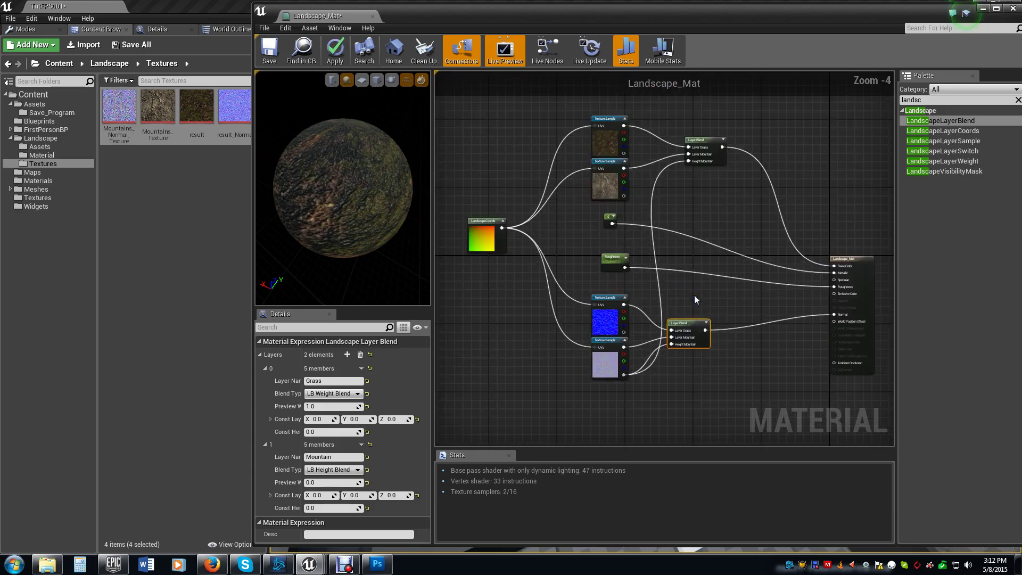
{"action": "left_click_drag", "start_coordinate": [332, 17], "coordinate": [155, 8]}
{"action": "right_click_drag", "start_coordinate": [590, 320], "coordinate": [691, 354]}
{"action": "scroll", "coordinate": [691, 353], "scroll_direction": "up", "scroll_amount": 1}
{"action": "scroll", "coordinate": [649, 314], "scroll_direction": "up", "scroll_amount": 1}
{"action": "right_click_drag", "start_coordinate": [649, 315], "coordinate": [664, 344]}
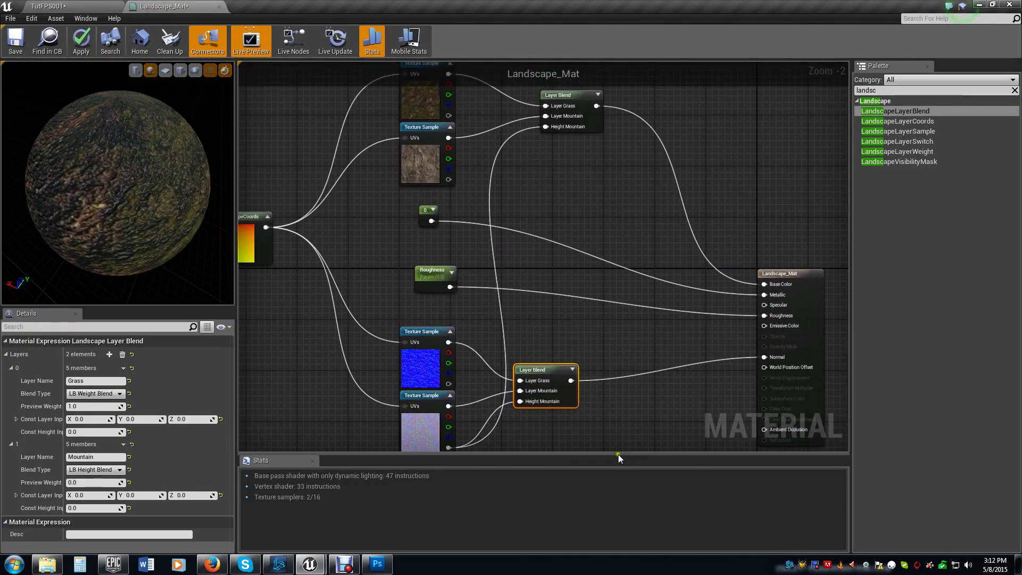
Step: Close the Stats panel and dock the Palette alongside Details to enlarge the material graph
{"action": "left_click", "coordinate": [312, 460]}
{"action": "right_click_drag", "start_coordinate": [593, 288], "coordinate": [612, 327]}
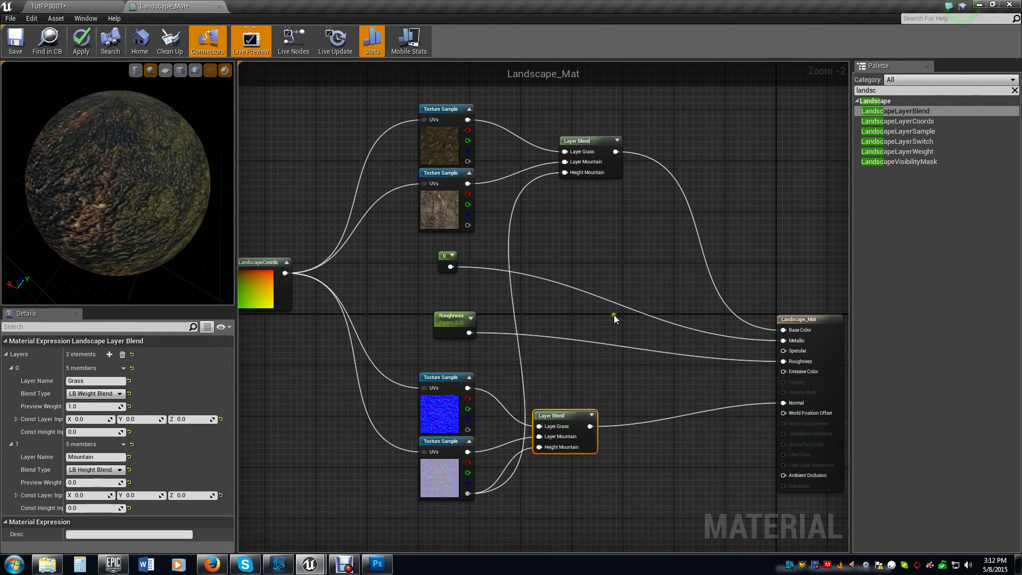
{"action": "left_click_drag", "start_coordinate": [877, 65], "coordinate": [95, 314]}
{"action": "right_click_drag", "start_coordinate": [685, 253], "coordinate": [753, 249]}
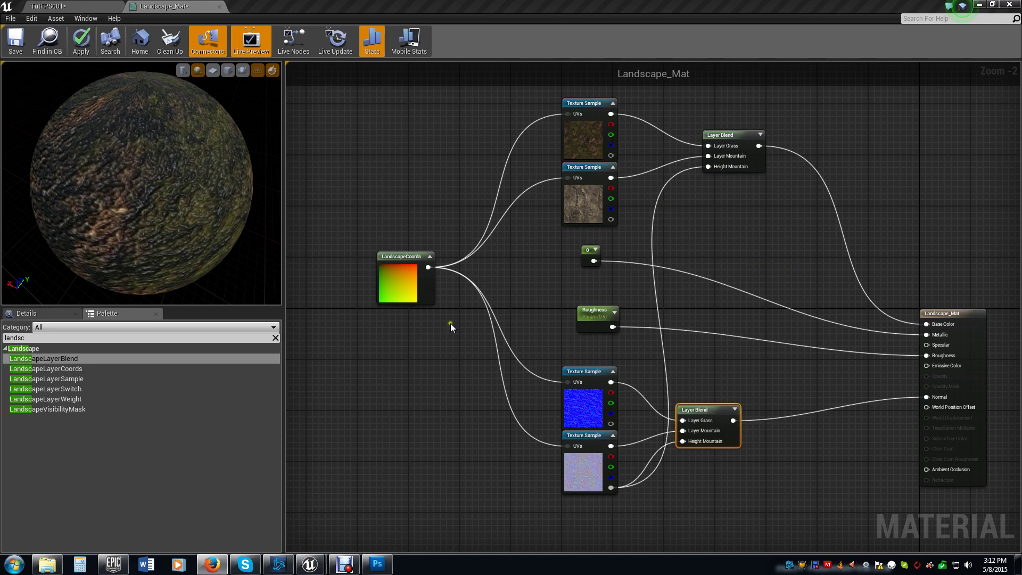
Step: Save the Landscape_Mat material and close its editor
{"action": "left_click", "coordinate": [30, 42]}
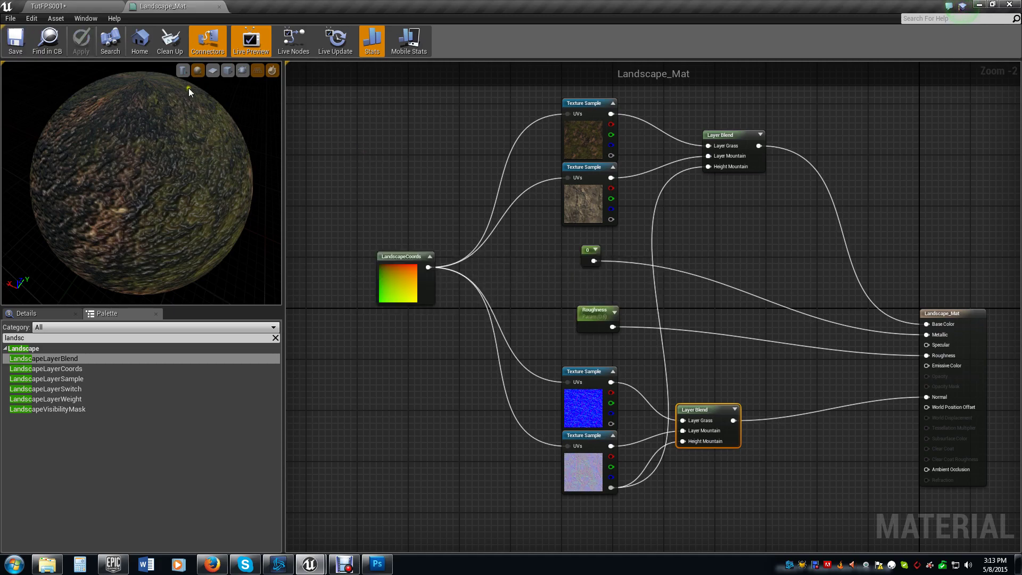
{"action": "left_click", "coordinate": [220, 7]}
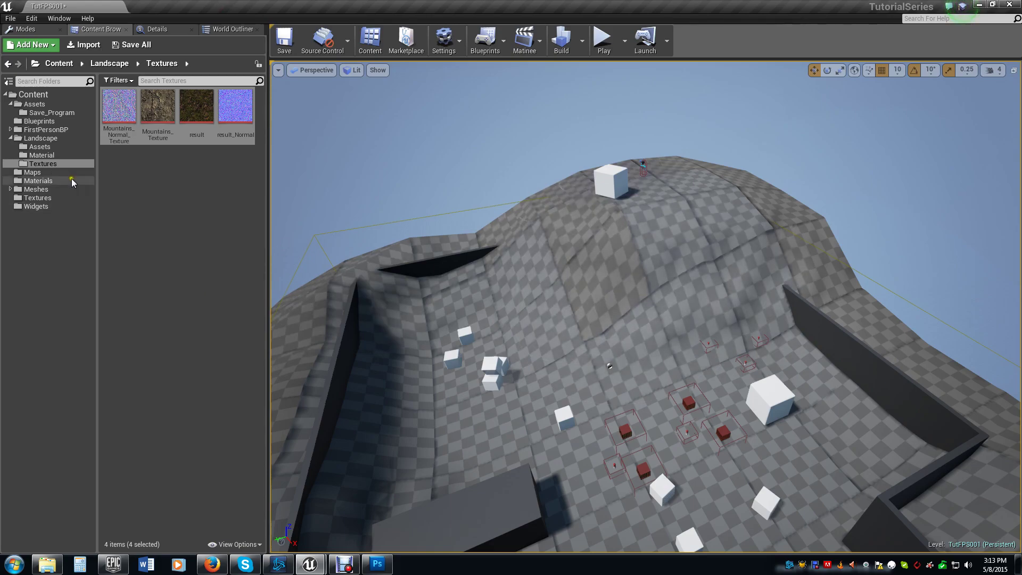
Step: Show the Landscape/Material folder's contents and select the landscape in the level
{"action": "left_click", "coordinate": [42, 155]}
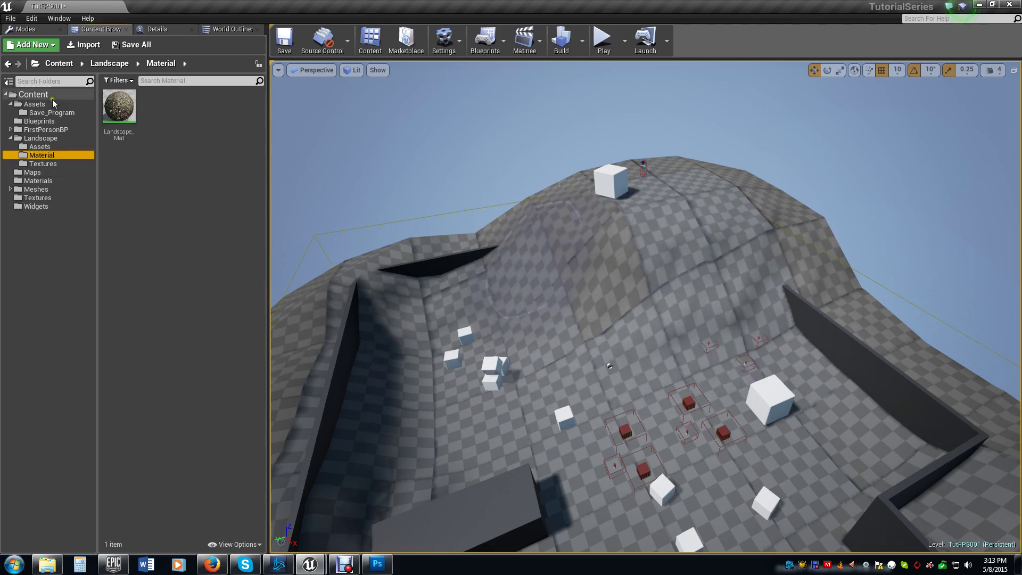
{"action": "left_click", "coordinate": [23, 29]}
{"action": "left_click", "coordinate": [16, 51]}
{"action": "left_click", "coordinate": [96, 29]}
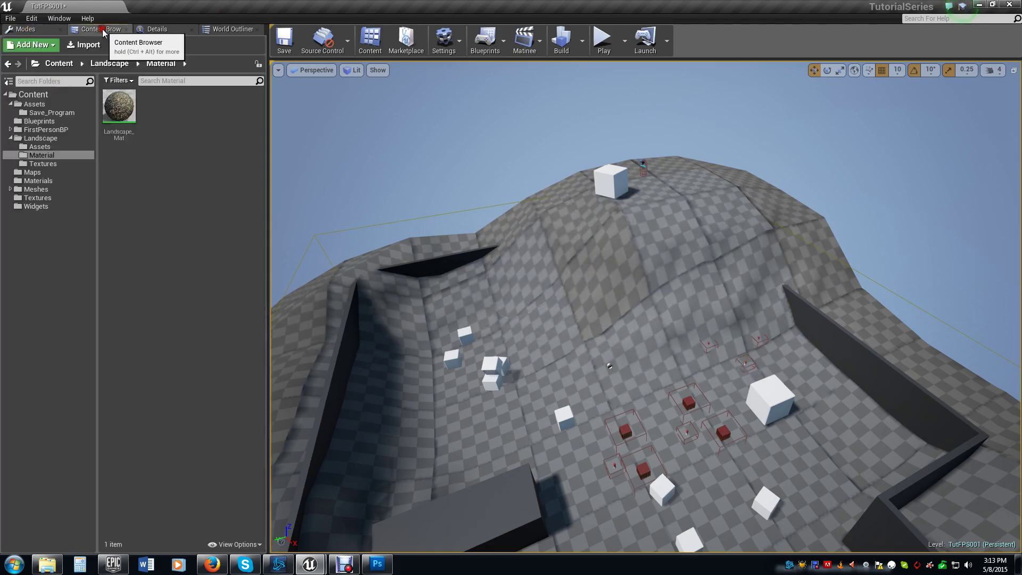
{"action": "left_click", "coordinate": [606, 226]}
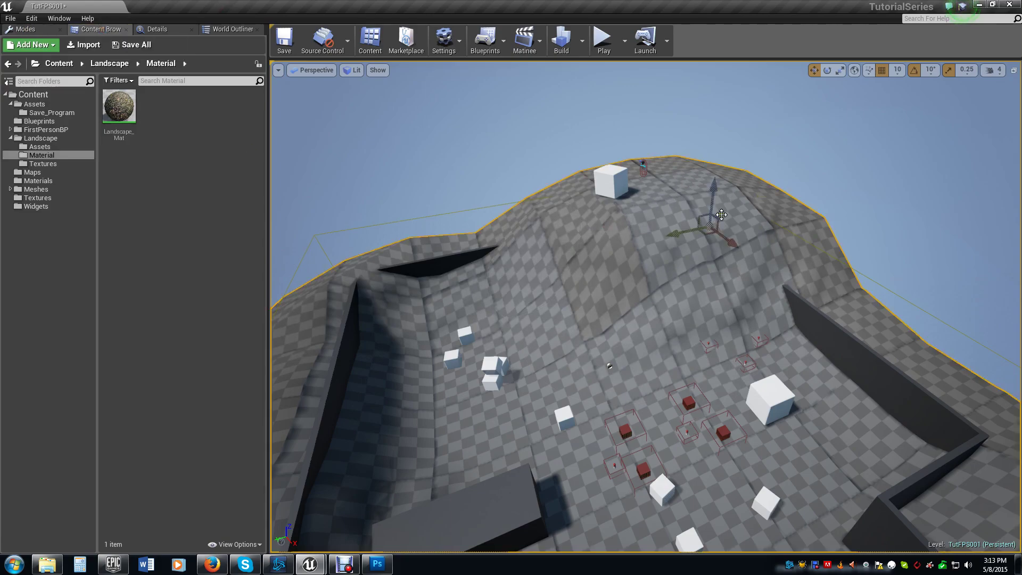
Step: Assign the Landscape_Mat material to the landscape as its landscape material
{"action": "left_click", "coordinate": [117, 108]}
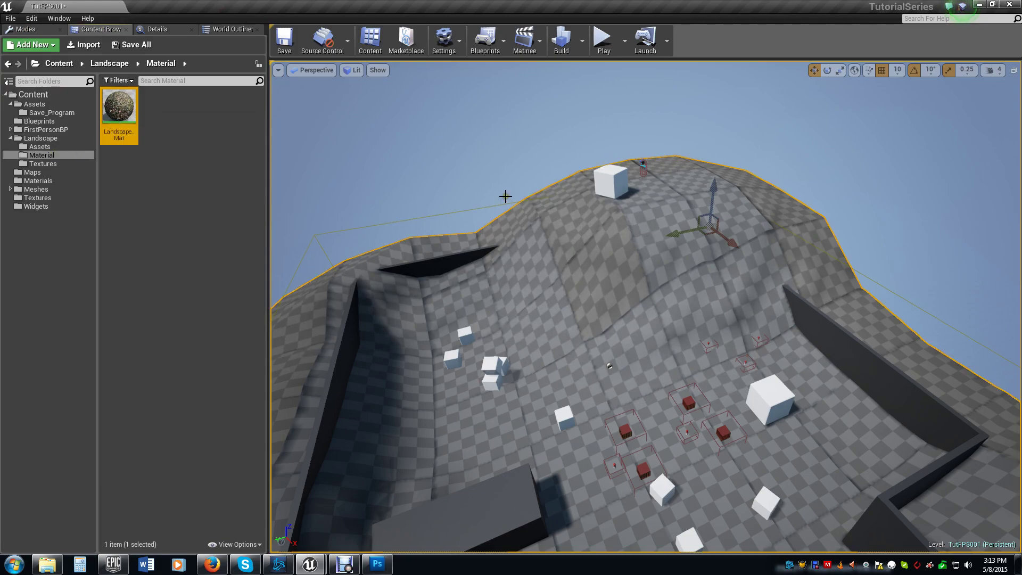
{"action": "left_click", "coordinate": [159, 29]}
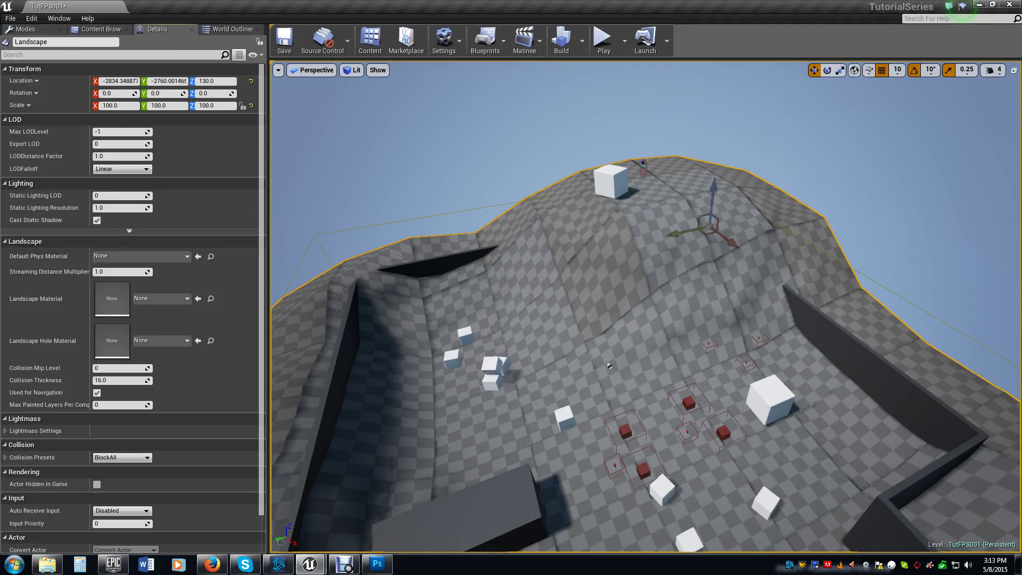
{"action": "left_click", "coordinate": [198, 299]}
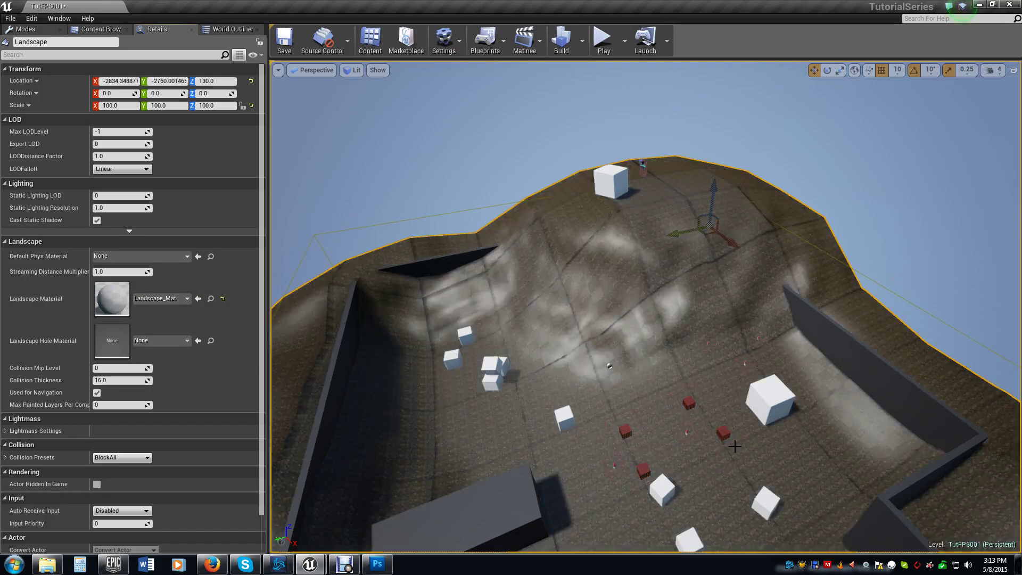
Step: Examine how Landscape_Mat tiles across the hills and the walled arena from several angles
{"action": "right_click_drag", "start_coordinate": [797, 333], "coordinate": [645, 375]}
{"action": "right_click_drag", "start_coordinate": [496, 360], "coordinate": [454, 362]}
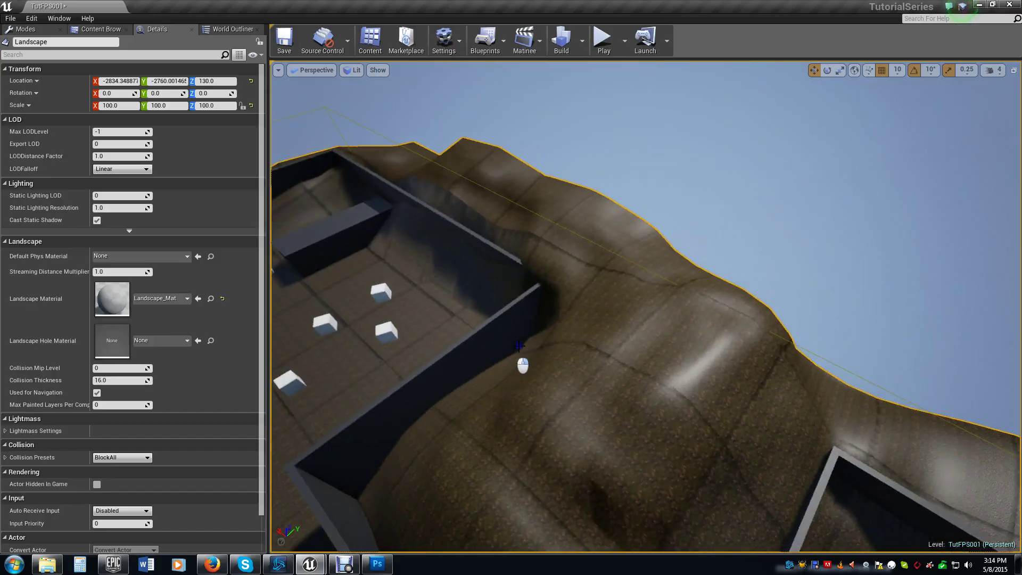
{"action": "right_click_drag", "start_coordinate": [532, 331], "coordinate": [794, 349]}
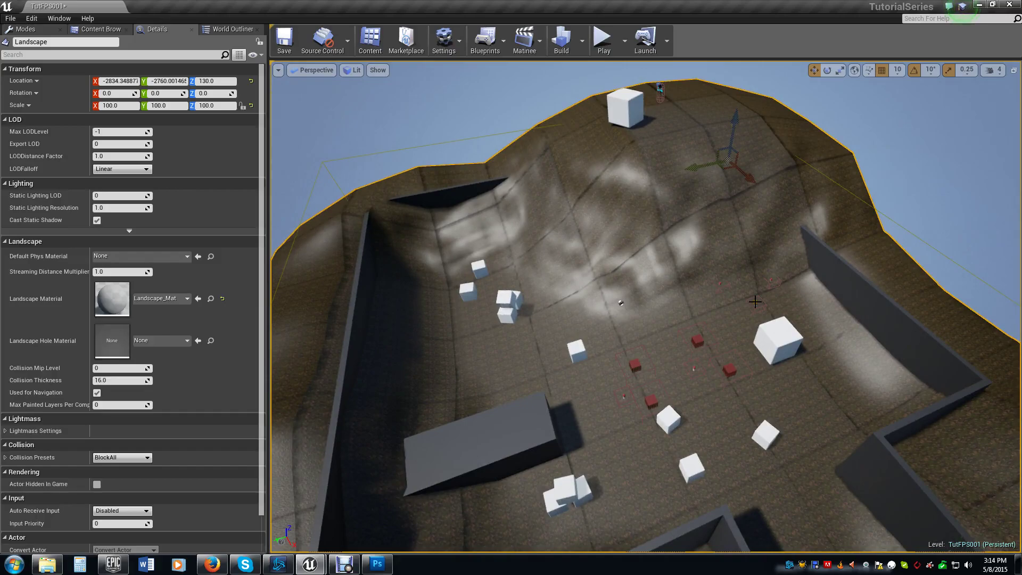
{"action": "right_click_drag", "start_coordinate": [704, 267], "coordinate": [710, 65]}
{"action": "key", "text": "w"}
{"action": "key", "text": "s"}
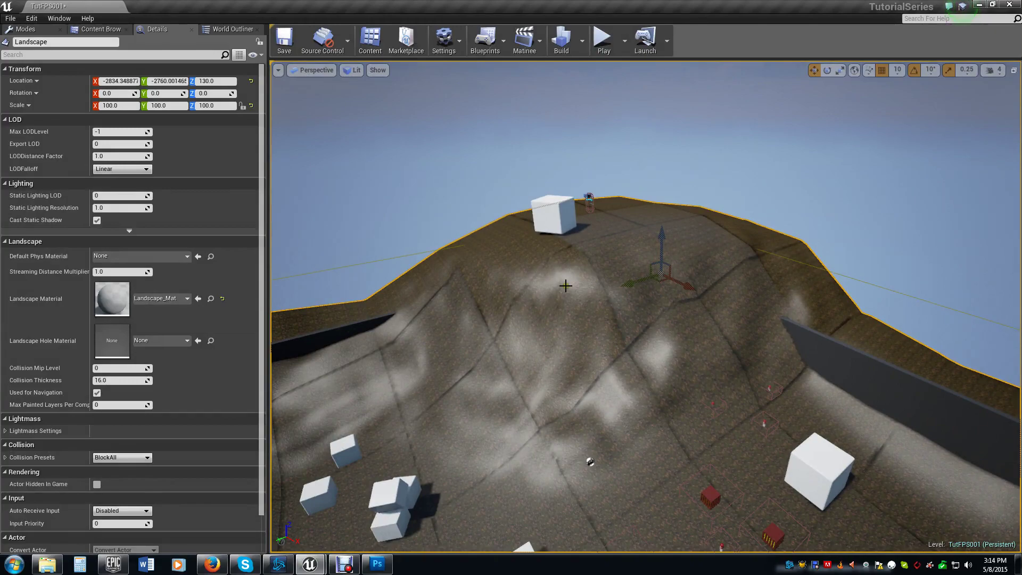
Step: Reopen the Landscape_Mat material and show the properties of its LandscapeCoords node
{"action": "left_click", "coordinate": [98, 28]}
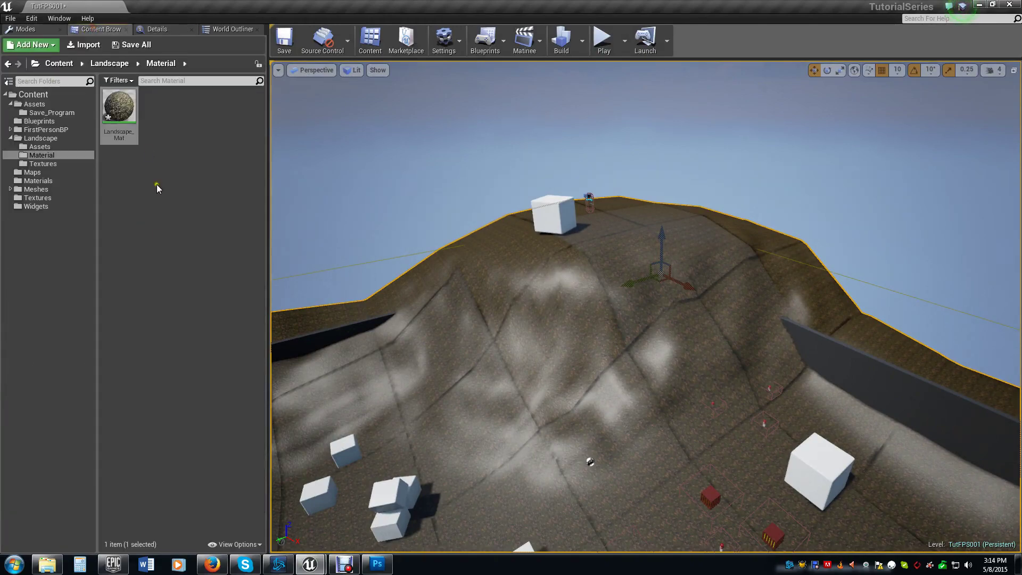
{"action": "double_click", "coordinate": [118, 107]}
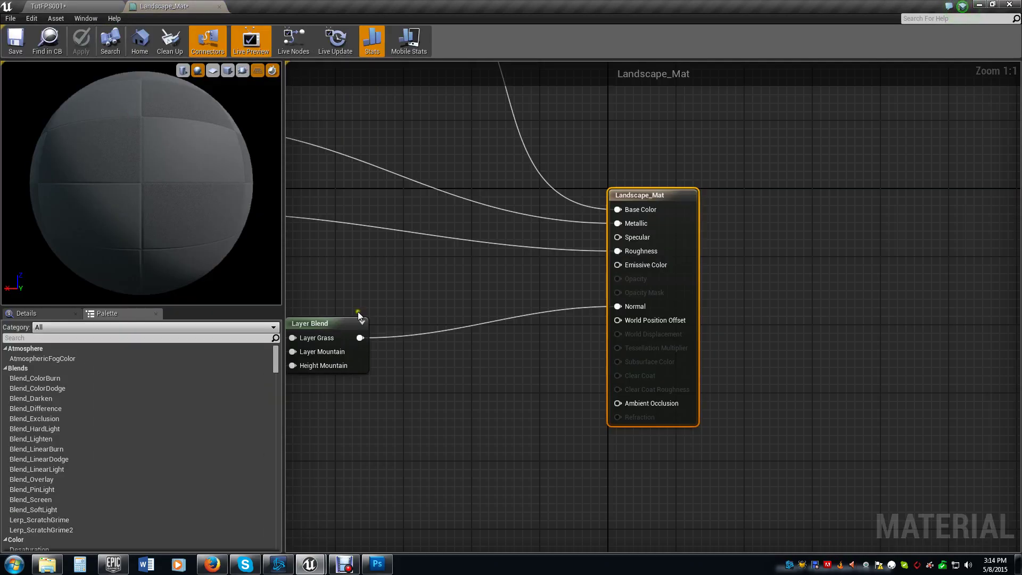
{"action": "right_click_drag", "start_coordinate": [500, 259], "coordinate": [958, 319]}
{"action": "right_click_drag", "start_coordinate": [516, 209], "coordinate": [699, 261]}
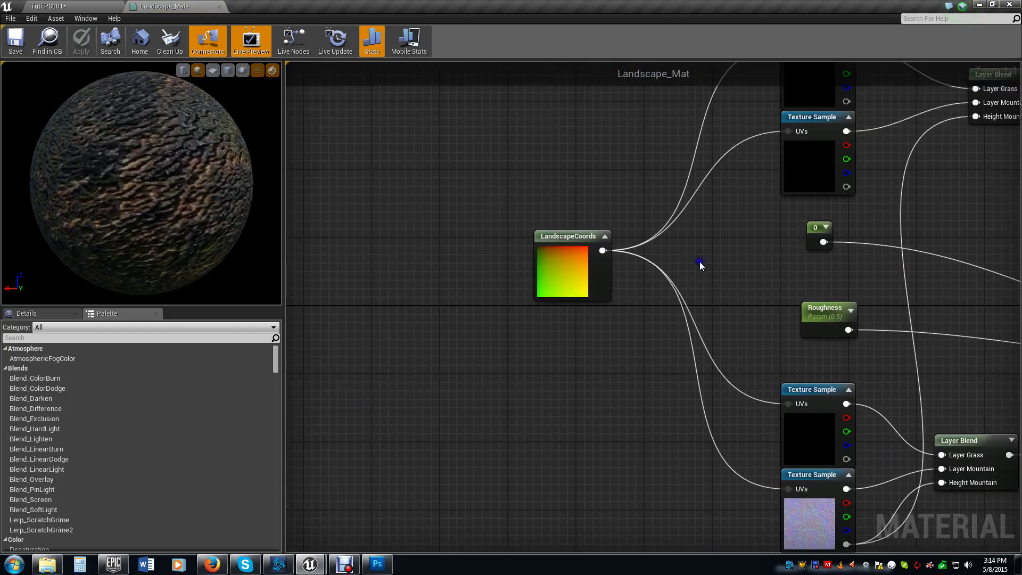
{"action": "left_click", "coordinate": [576, 268]}
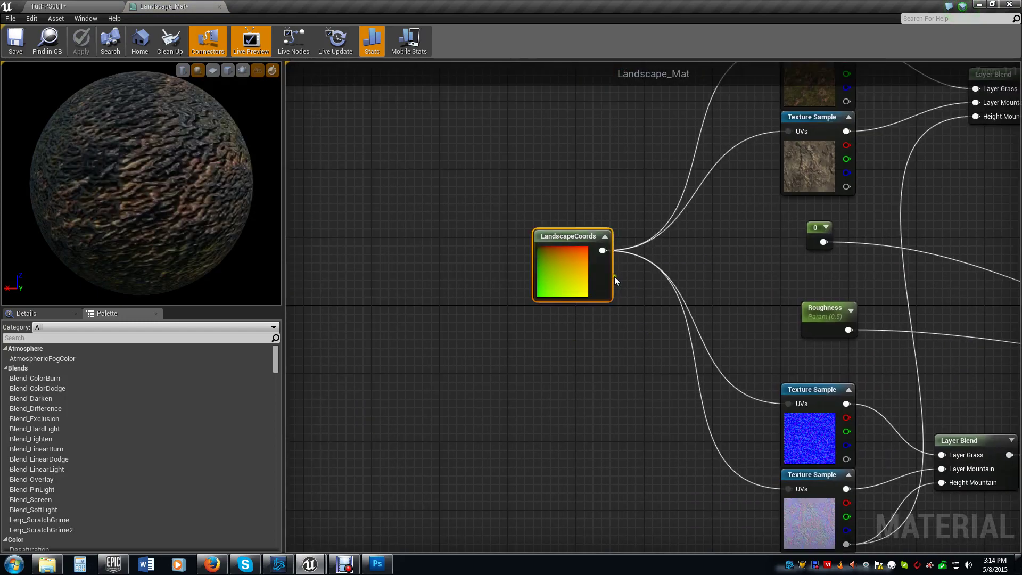
{"action": "left_click", "coordinate": [41, 312]}
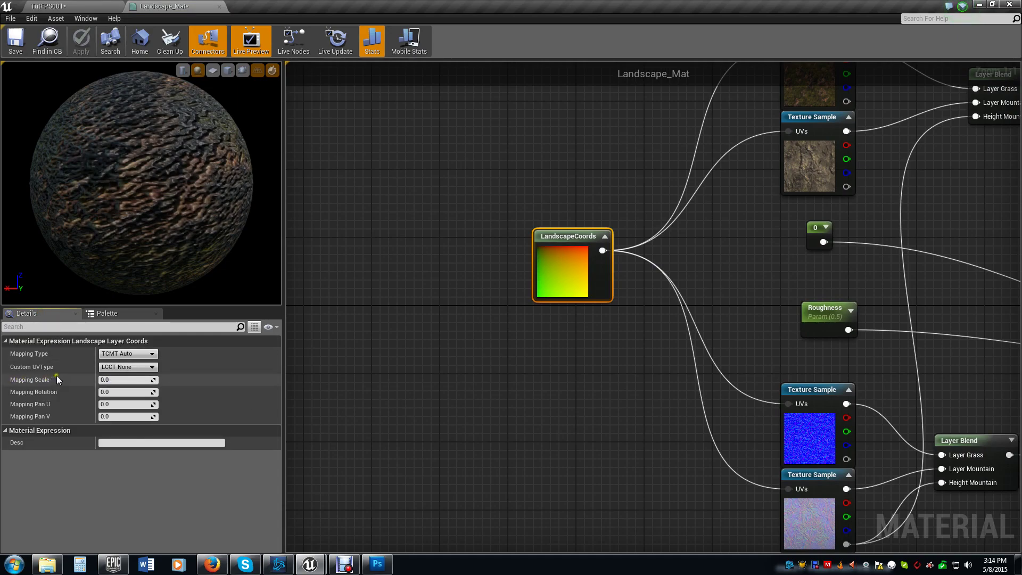
Step: Try a mapping scale of 0.021 on the LandscapeCoords node, save the material and check the landscape in the level
{"action": "left_click", "coordinate": [114, 380]}
{"action": "type", "text": ".021"}
{"action": "key", "text": "Return"}
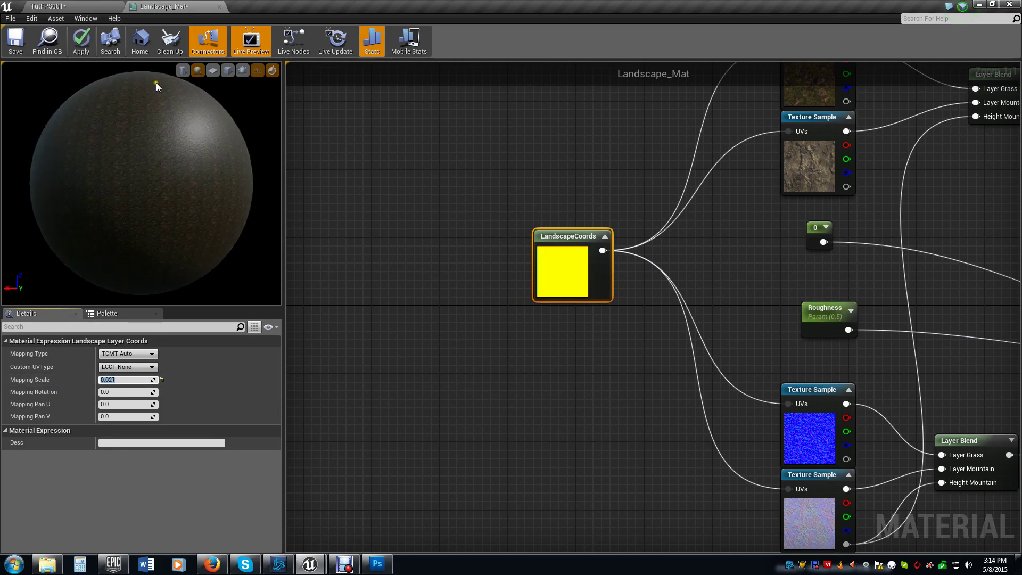
{"action": "left_click", "coordinate": [24, 43]}
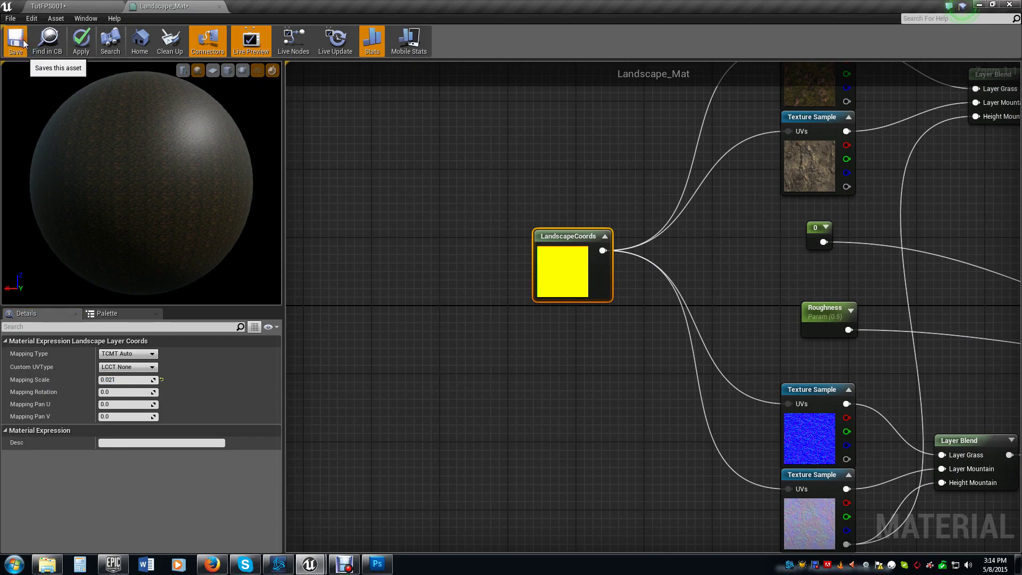
{"action": "left_click", "coordinate": [24, 43]}
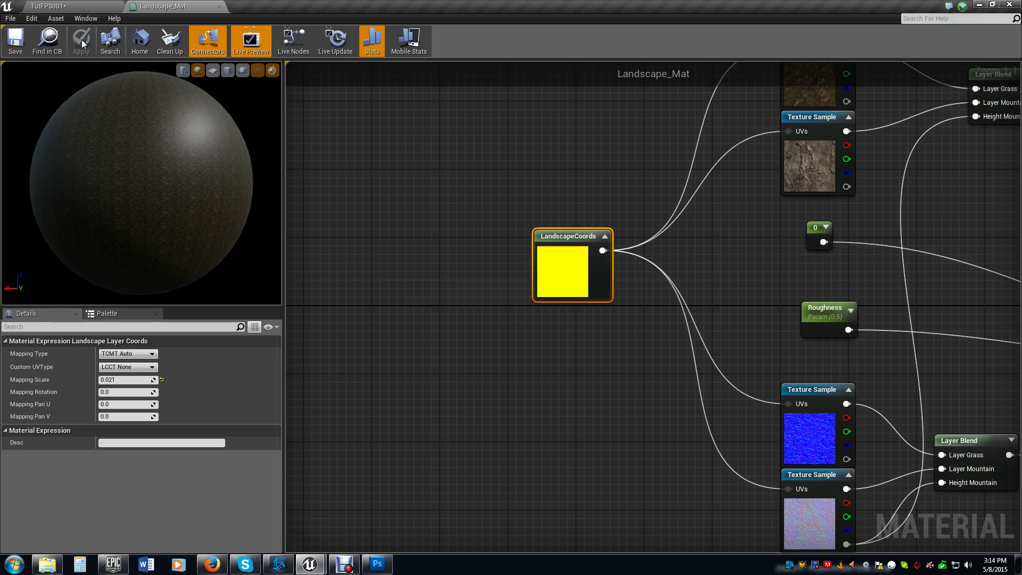
{"action": "left_click", "coordinate": [83, 8]}
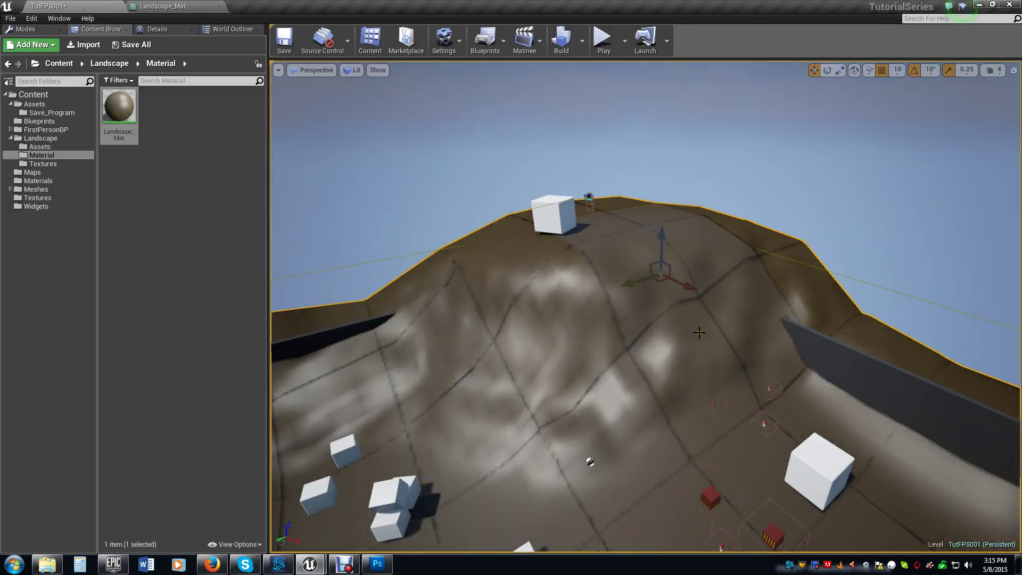
{"action": "right_click_drag", "start_coordinate": [724, 341], "coordinate": [881, 347]}
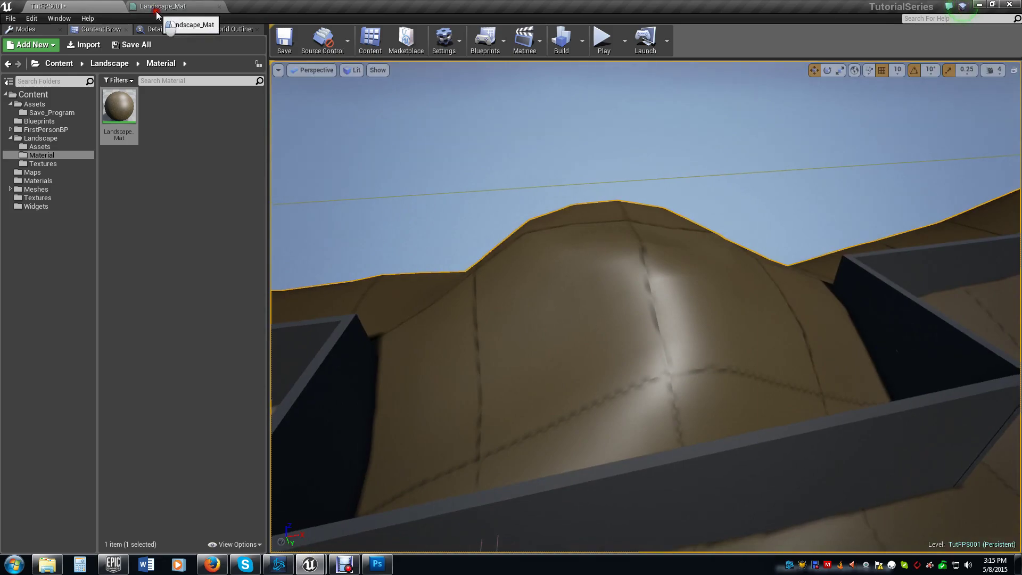
Step: Set the mapping scale of the LandscapeCoords node in Landscape_Mat to 15
{"action": "left_click", "coordinate": [162, 6]}
{"action": "left_click", "coordinate": [125, 382]}
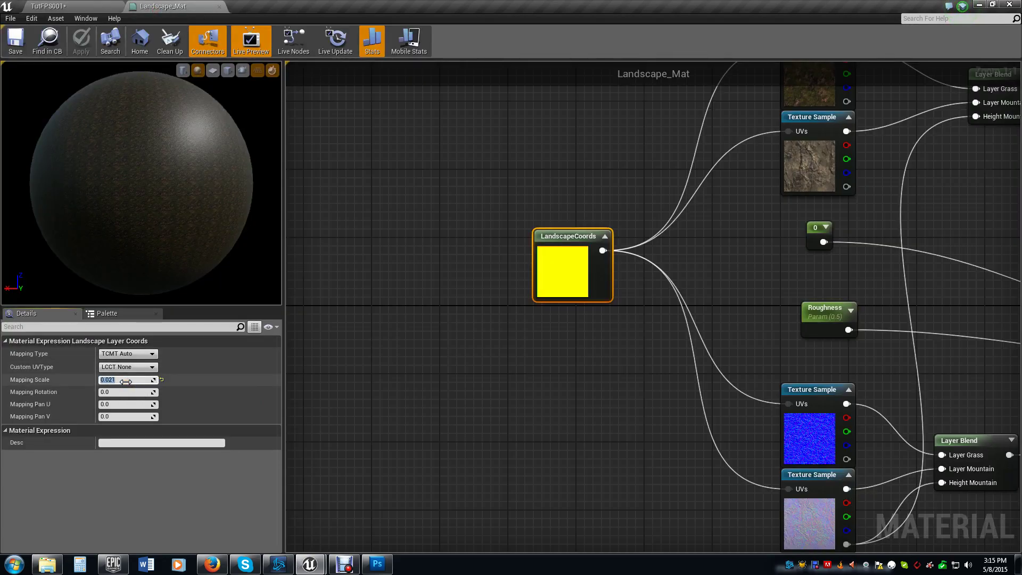
{"action": "type", "text": "15"}
{"action": "key", "text": "Return"}
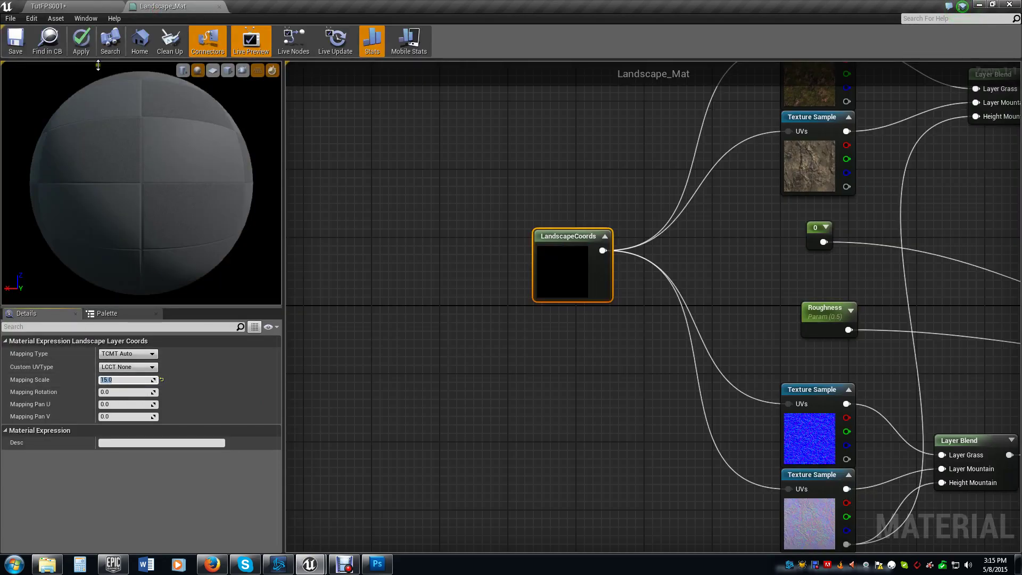
Step: Preview Landscape_Mat on a flat plane and apply the material changes
{"action": "left_click_drag", "start_coordinate": [118, 102], "coordinate": [68, 148]}
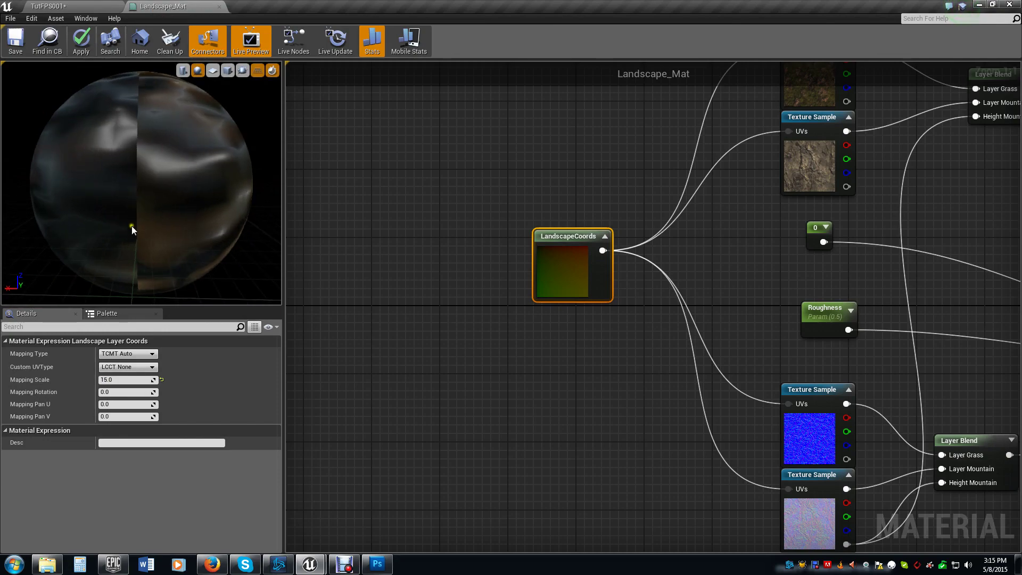
{"action": "left_click", "coordinate": [213, 70]}
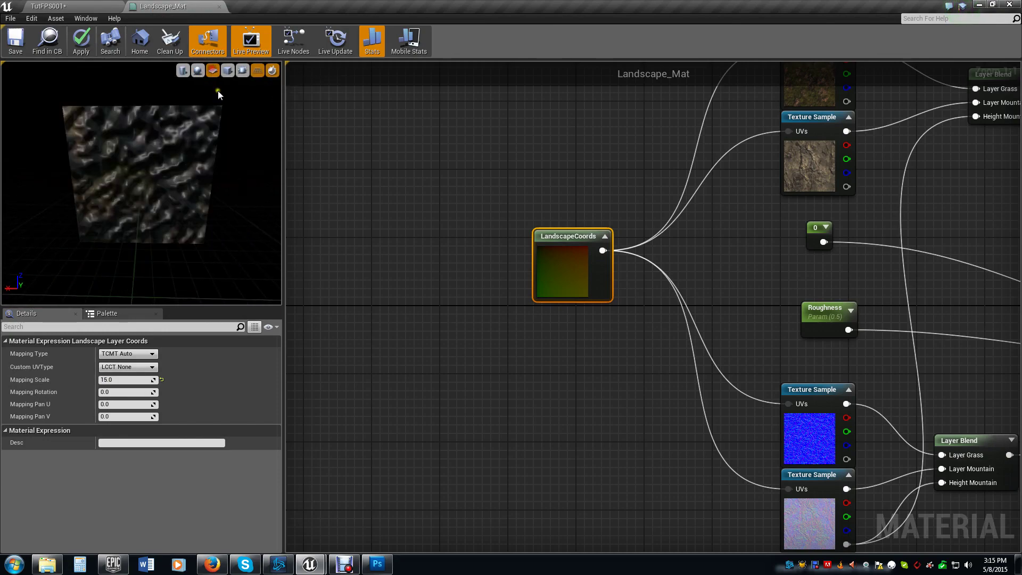
{"action": "left_click_drag", "start_coordinate": [191, 162], "coordinate": [126, 200]}
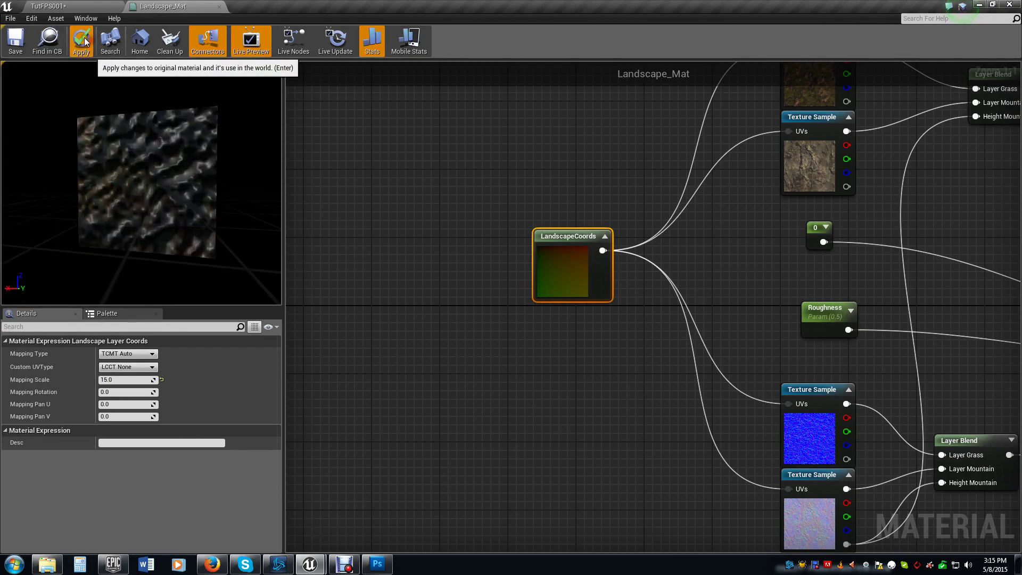
Step: Return to the level and examine the rescaled texture over the whole landscape from several angles
{"action": "left_click", "coordinate": [85, 7]}
{"action": "right_click_drag", "start_coordinate": [719, 282], "coordinate": [527, 250]}
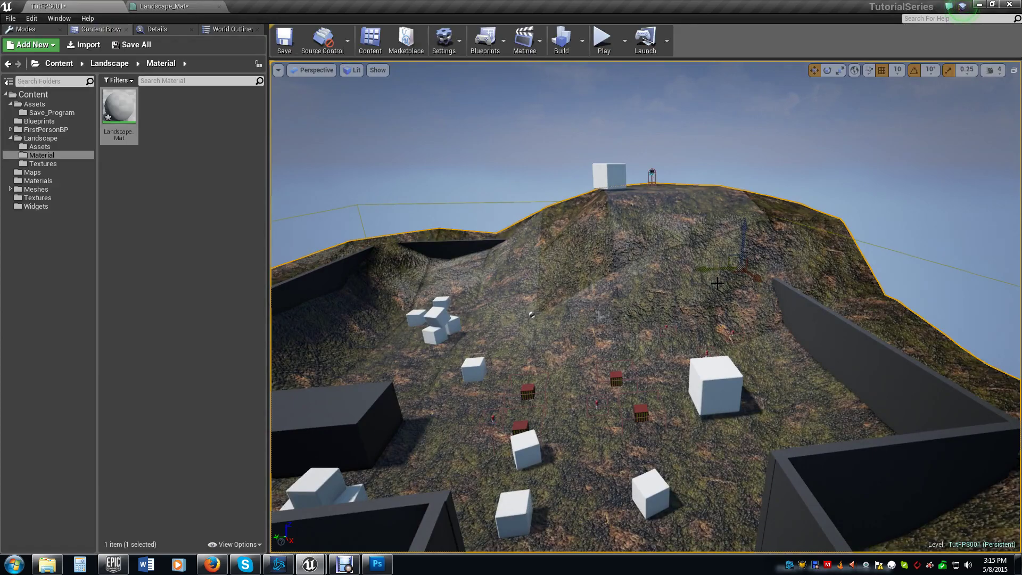
{"action": "right_click_drag", "start_coordinate": [616, 294], "coordinate": [1021, 300]}
{"action": "right_click_drag", "start_coordinate": [645, 306], "coordinate": [617, 294]}
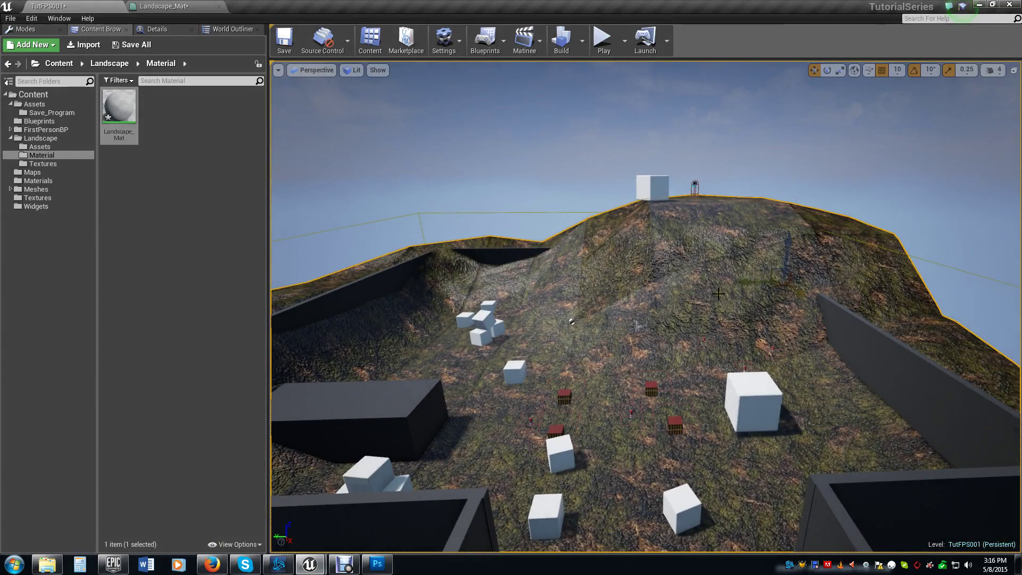
{"action": "right_click_drag", "start_coordinate": [862, 296], "coordinate": [720, 297]}
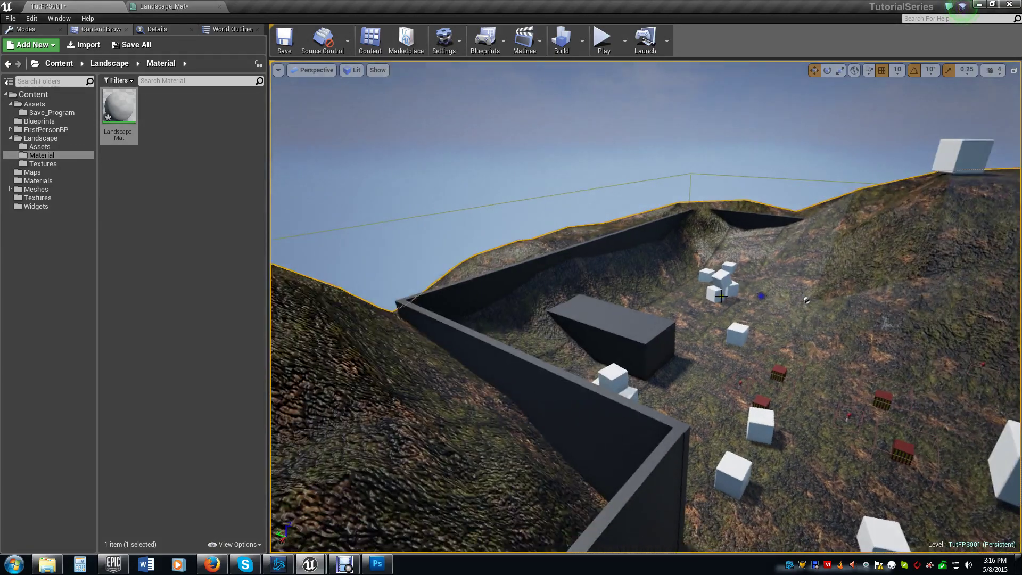
{"action": "right_click_drag", "start_coordinate": [672, 259], "coordinate": [606, 284]}
{"action": "right_click_drag", "start_coordinate": [425, 409], "coordinate": [176, 366]}
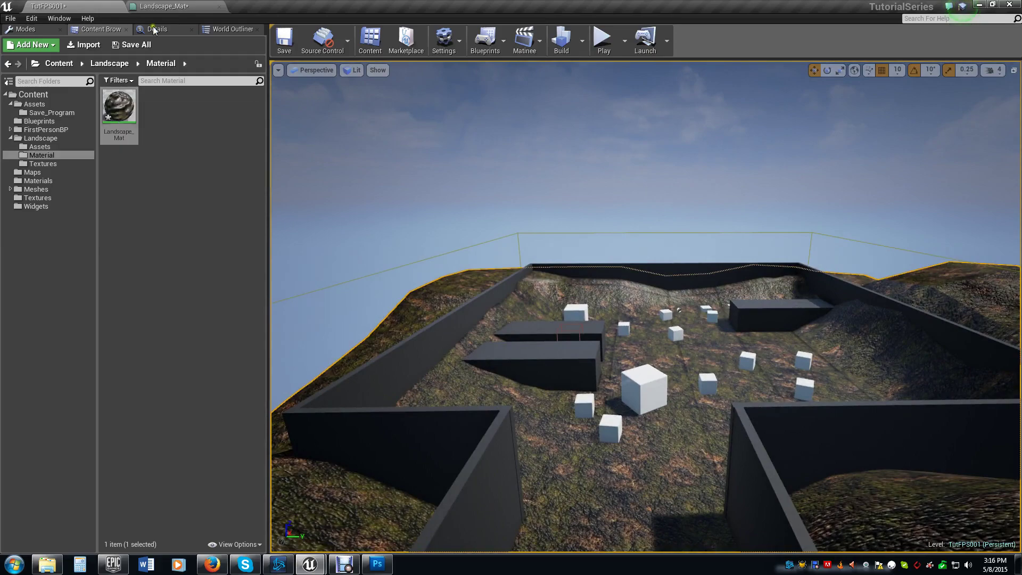
Step: Enter Landscape mode, glance at the component tools under Manage, and switch to the Paint tools
{"action": "left_click", "coordinate": [27, 30]}
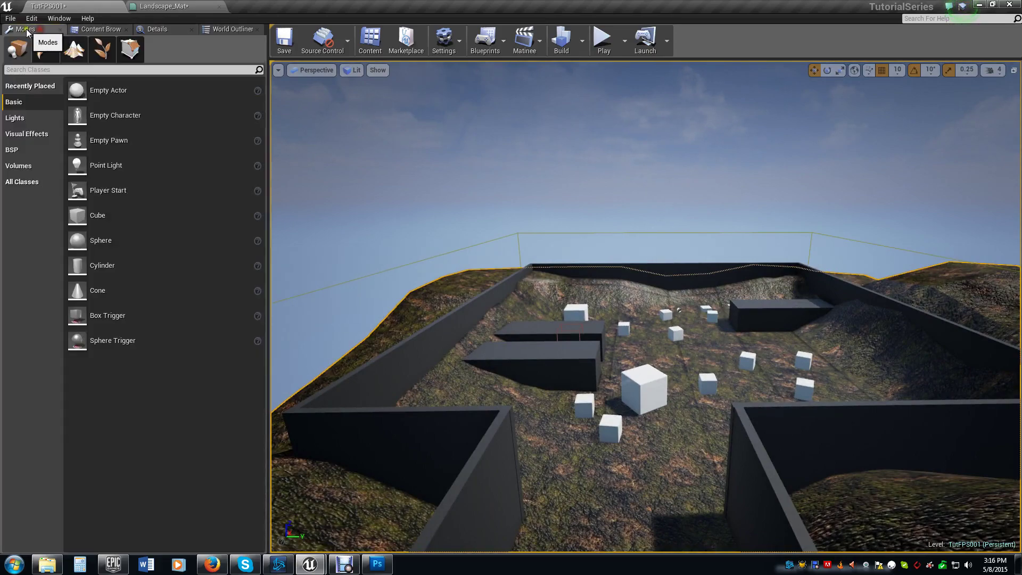
{"action": "left_click", "coordinate": [75, 52]}
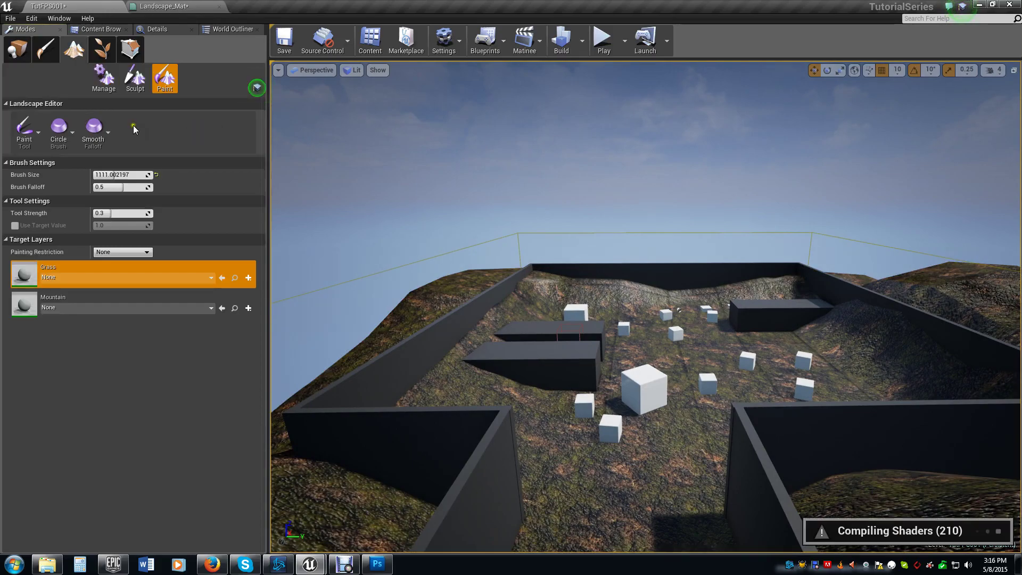
{"action": "left_click", "coordinate": [104, 77]}
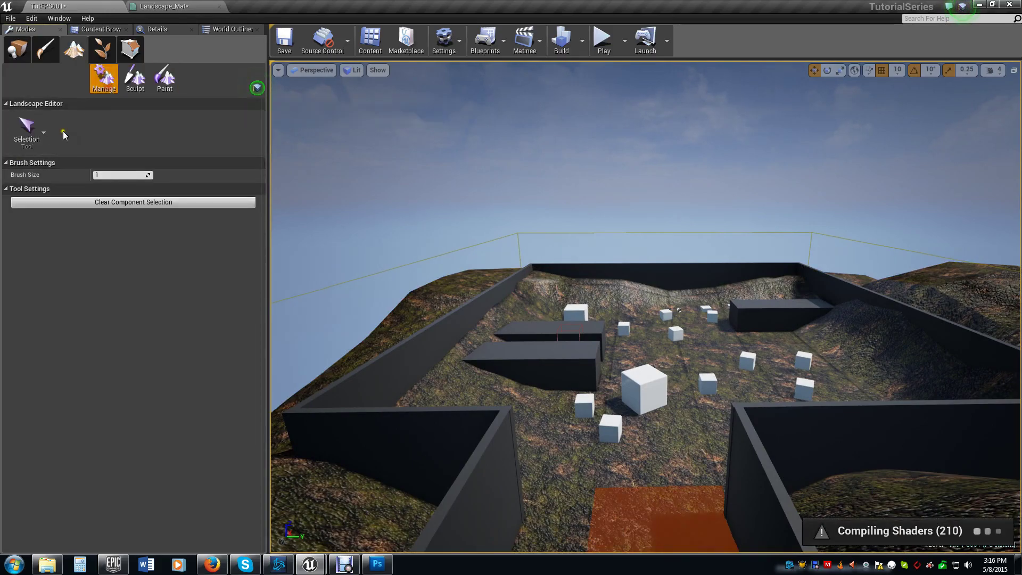
{"action": "left_click", "coordinate": [43, 132]}
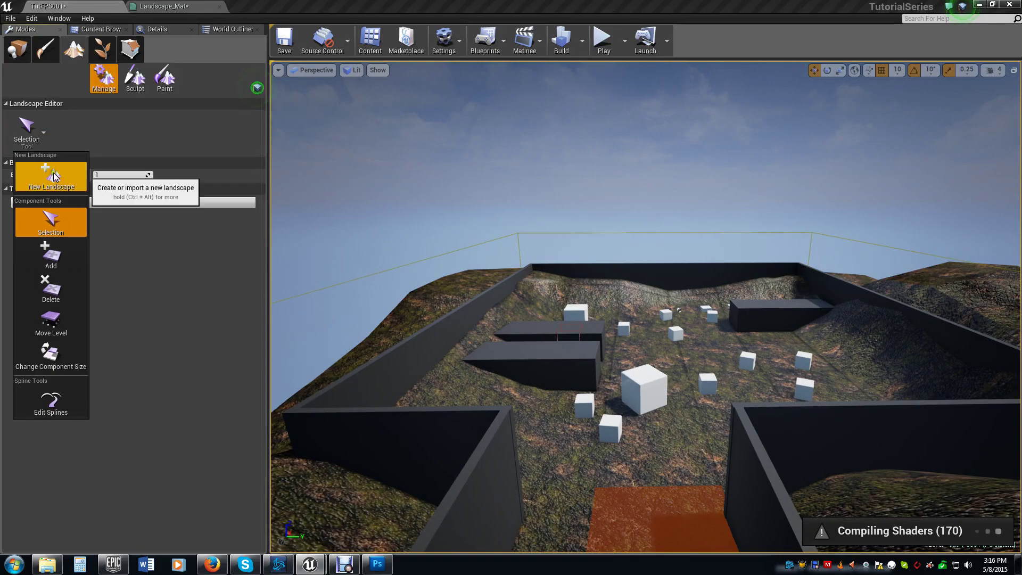
{"action": "left_click", "coordinate": [159, 121]}
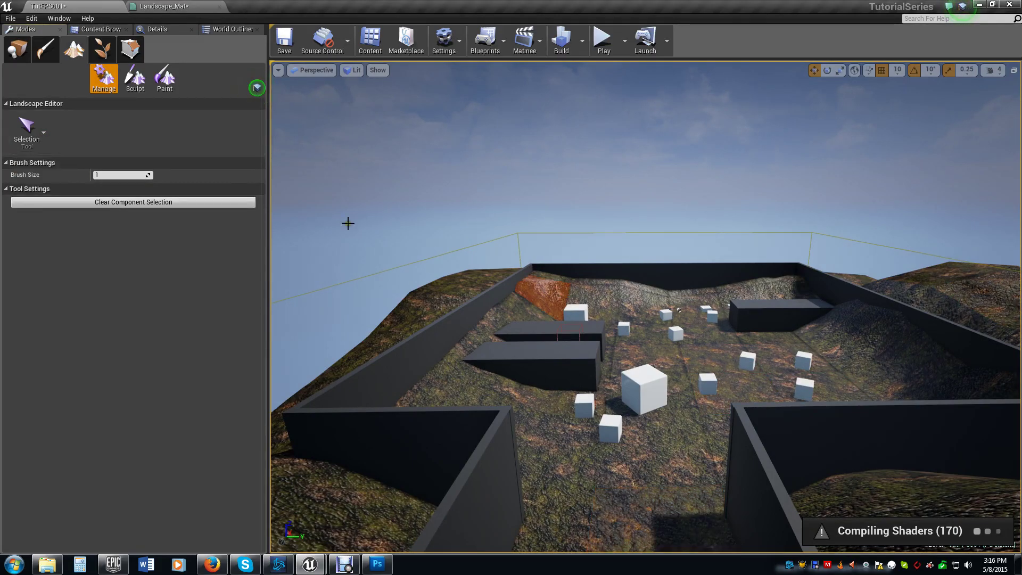
{"action": "left_click", "coordinate": [163, 78]}
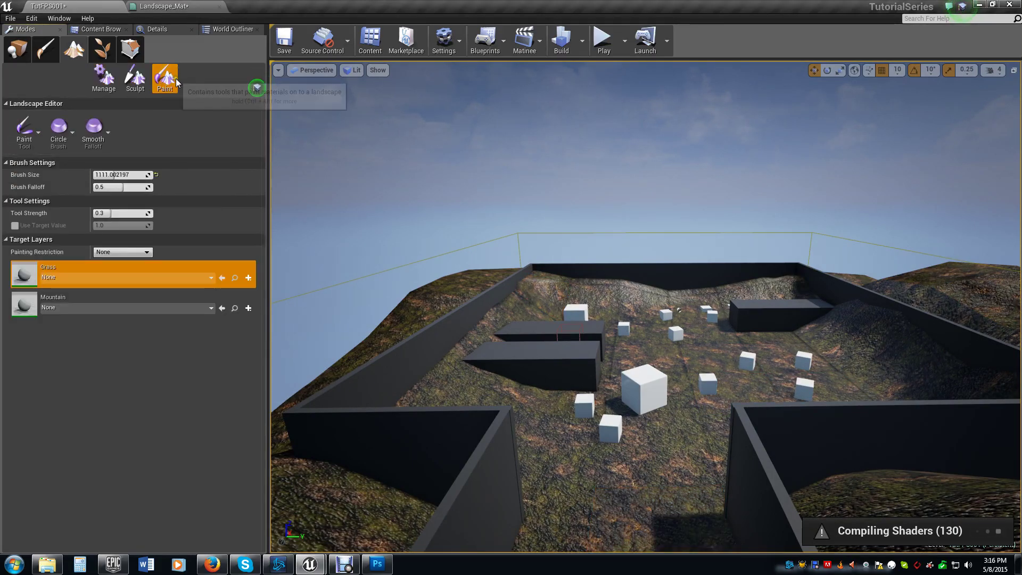
Step: Create a Weight-Blended Layer (normal) info object for the Grass target layer, stored as Grass_LayerInfo in the Landscape/Assets folder
{"action": "right_click_drag", "start_coordinate": [888, 338], "coordinate": [929, 337]}
{"action": "right_click_drag", "start_coordinate": [428, 367], "coordinate": [418, 354]}
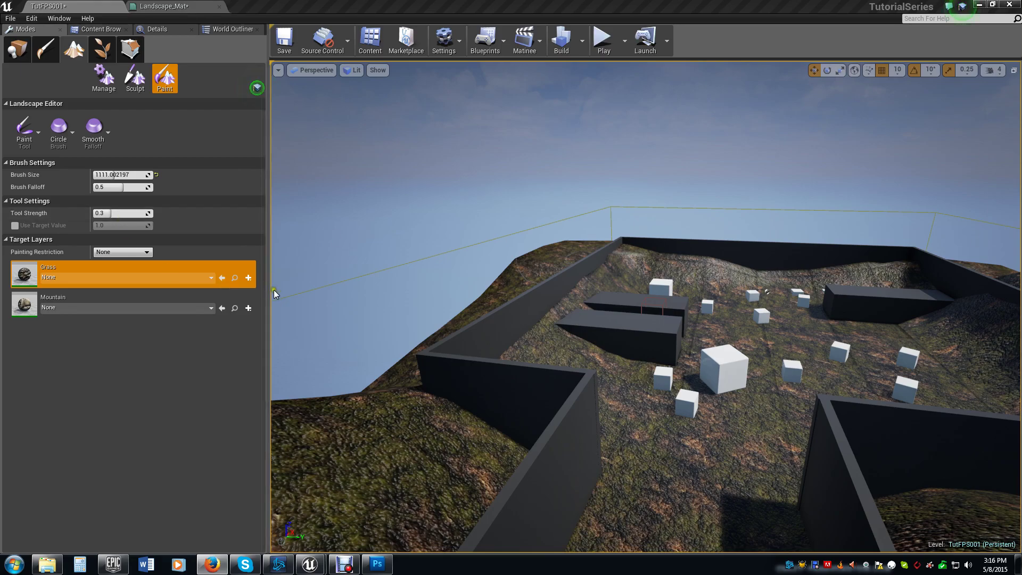
{"action": "left_click", "coordinate": [248, 277]}
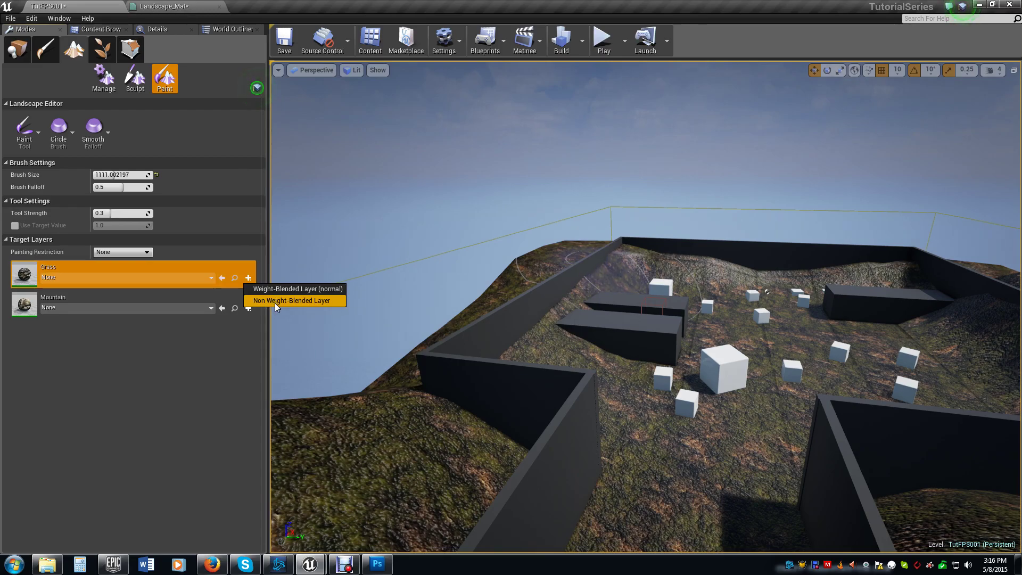
{"action": "left_click", "coordinate": [280, 289]}
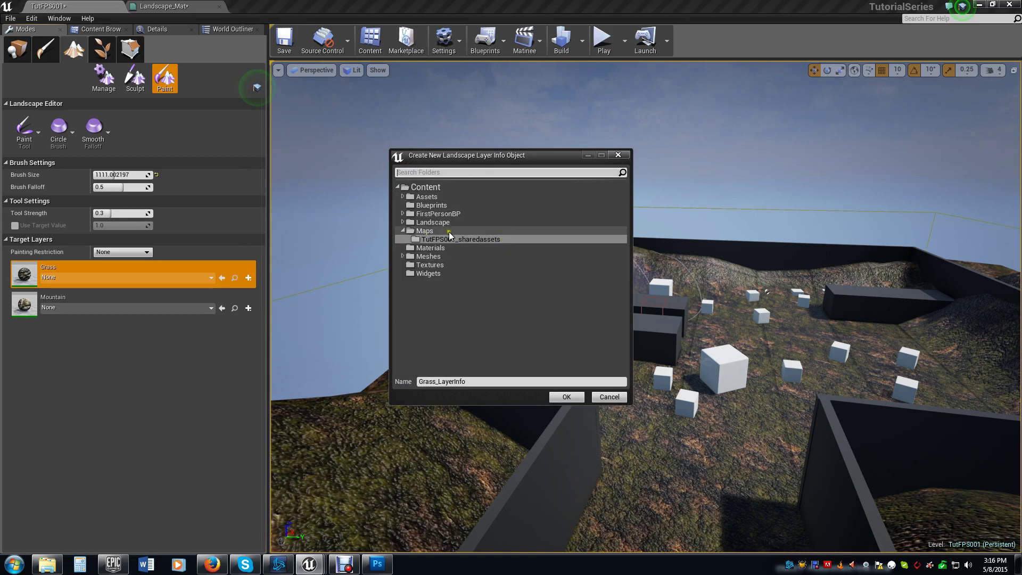
{"action": "left_click", "coordinate": [402, 223]}
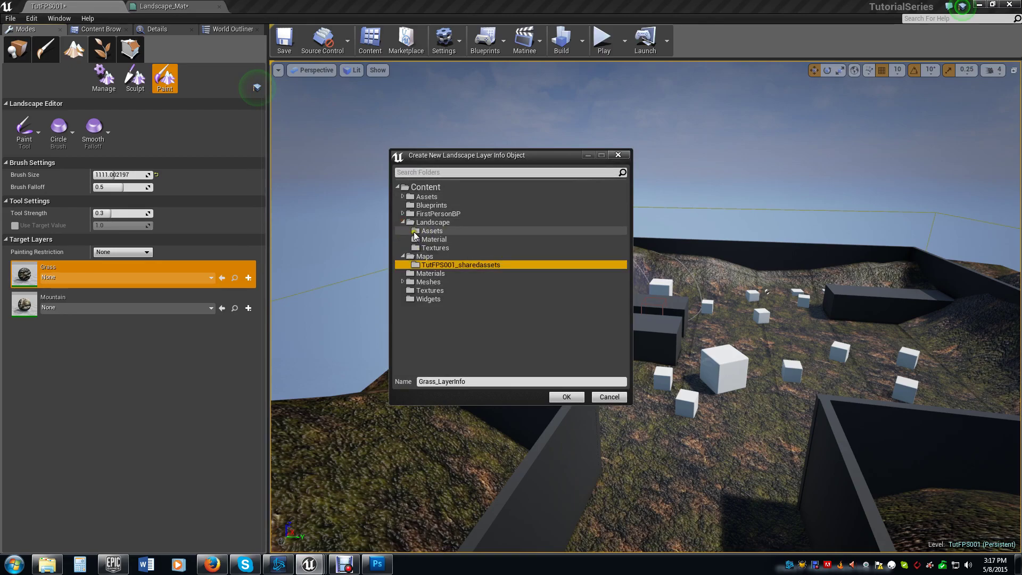
{"action": "left_click", "coordinate": [414, 232]}
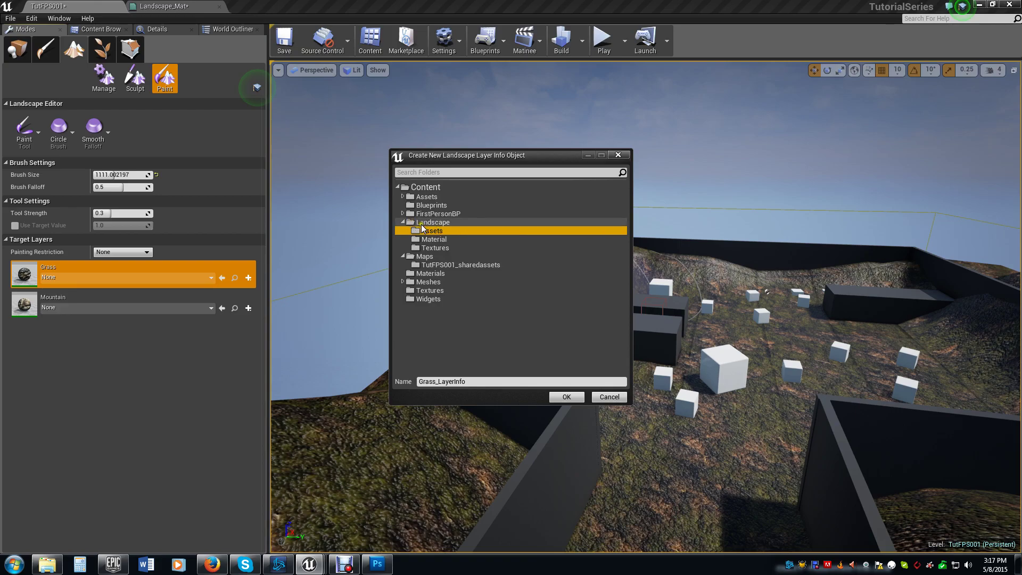
{"action": "left_click", "coordinate": [560, 396]}
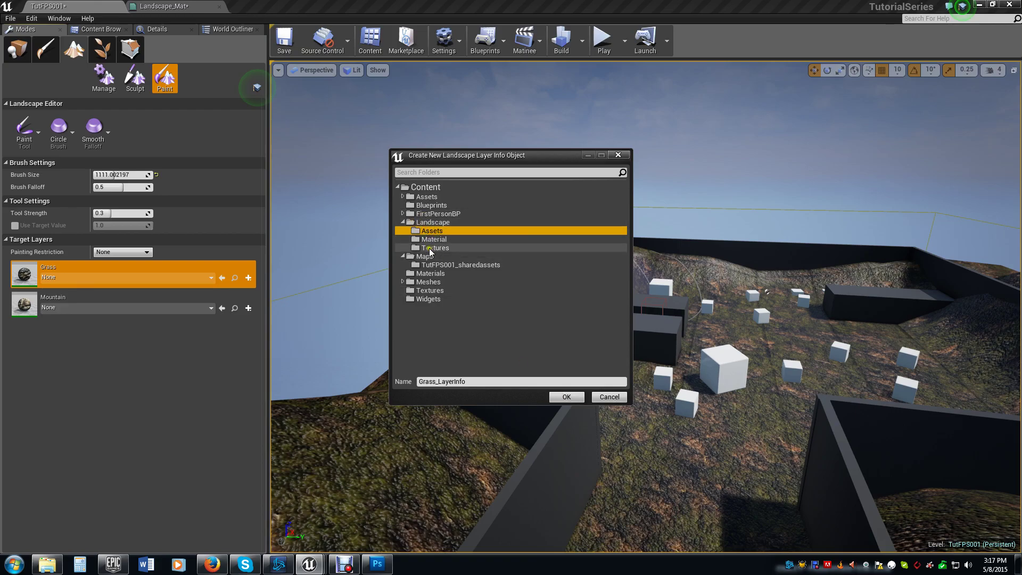
{"action": "left_click", "coordinate": [561, 397]}
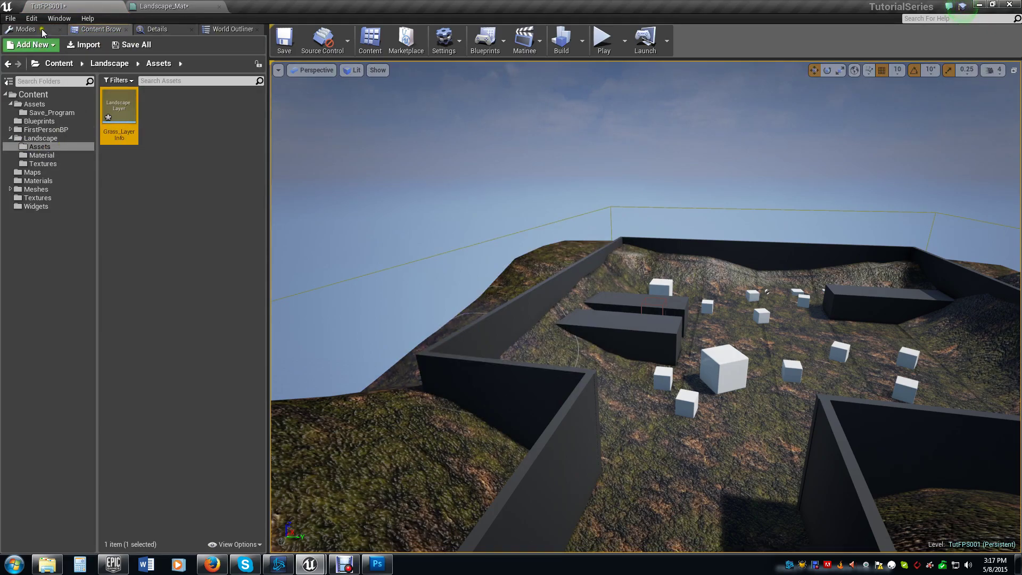
Step: Create a weight-blended layer info object for the Mountain target layer as Mountain_LayerInfo in Landscape/Assets, and save the level and changed assets
{"action": "left_click", "coordinate": [24, 29]}
{"action": "left_click", "coordinate": [249, 309]}
{"action": "left_click", "coordinate": [299, 321]}
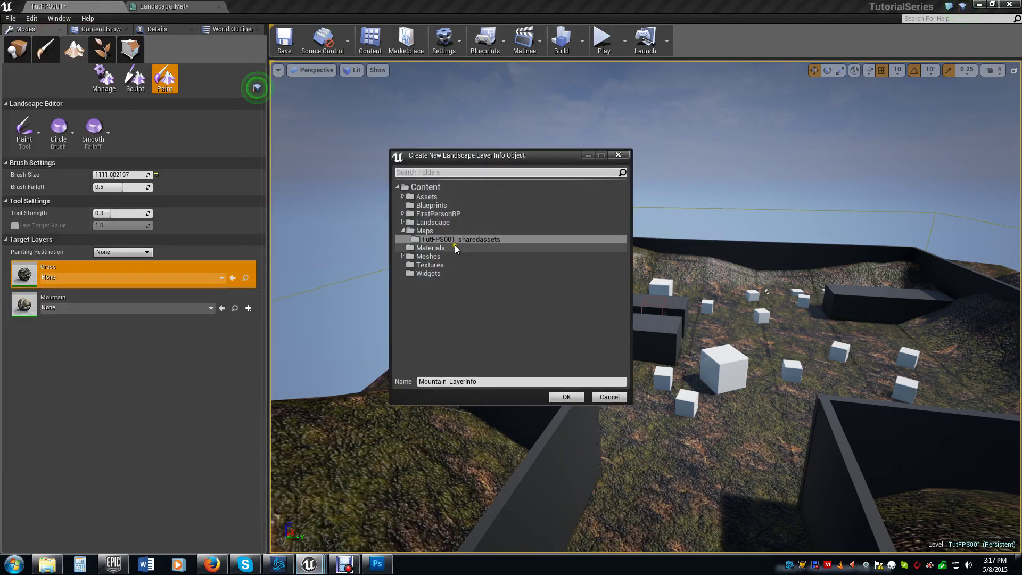
{"action": "left_click", "coordinate": [402, 223]}
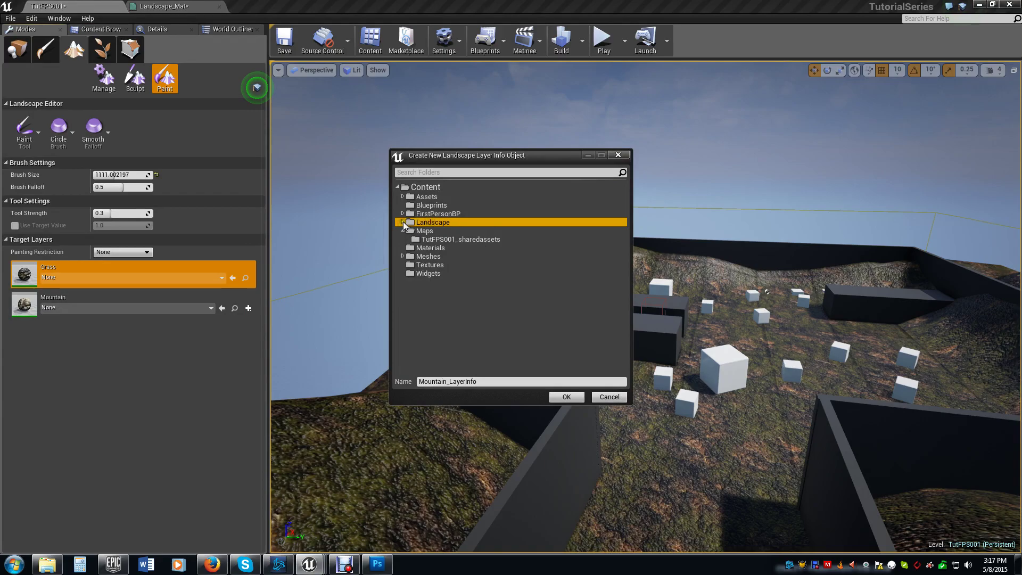
{"action": "left_click", "coordinate": [403, 223]}
{"action": "left_click", "coordinate": [428, 230]}
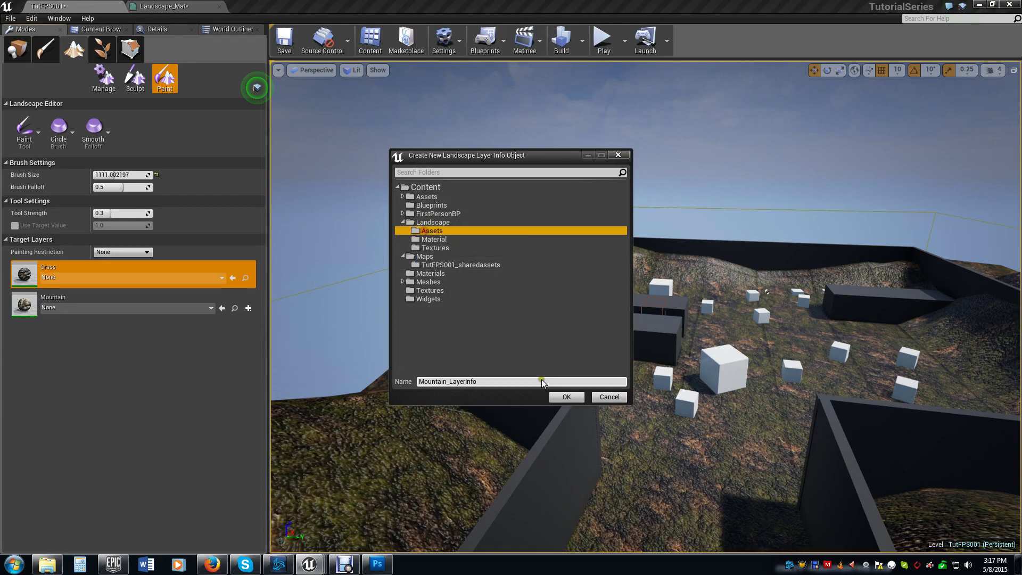
{"action": "left_click", "coordinate": [565, 396]}
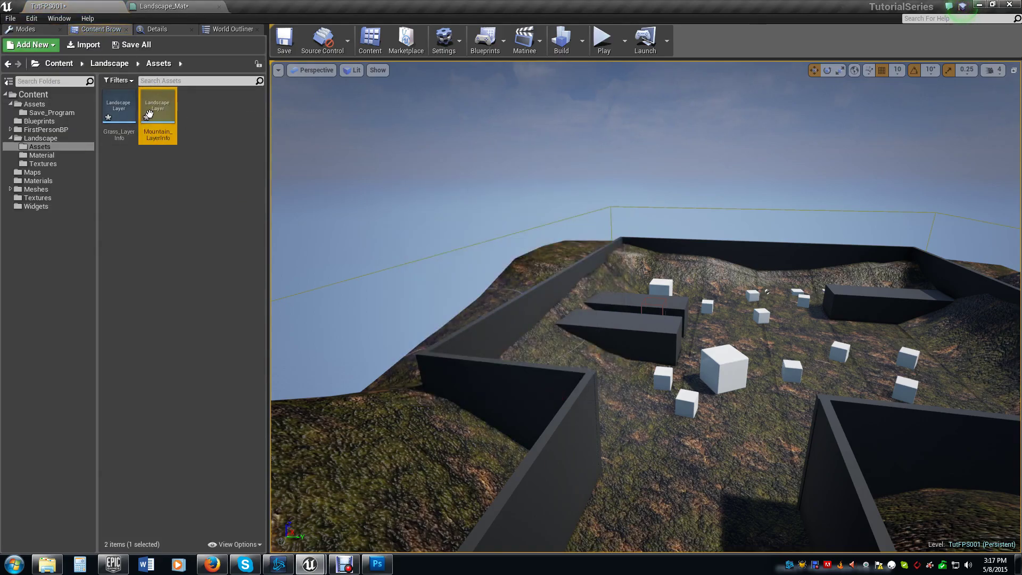
{"action": "key", "text": "ctrl+s"}
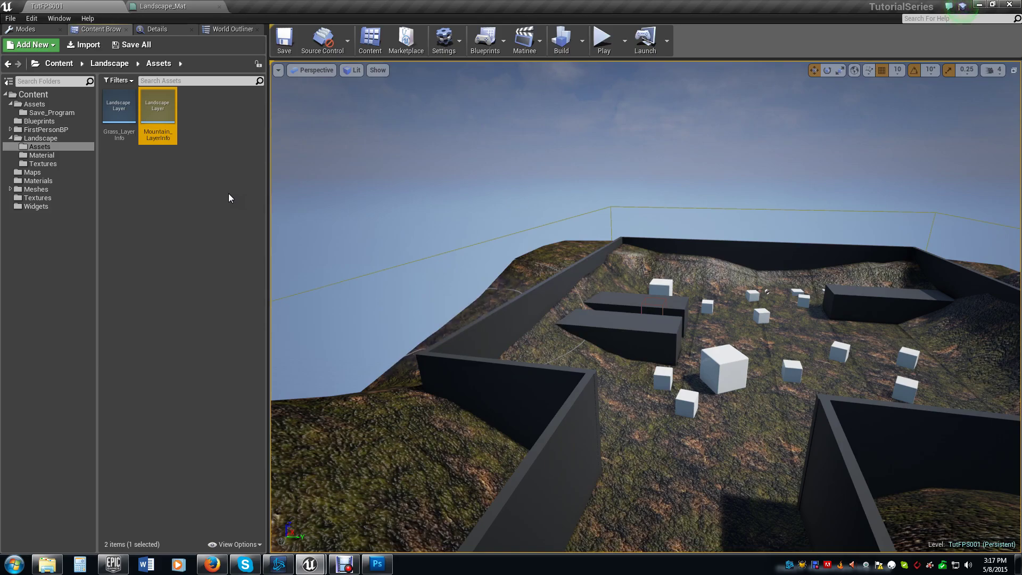
{"action": "right_click_drag", "start_coordinate": [729, 285], "coordinate": [689, 334]}
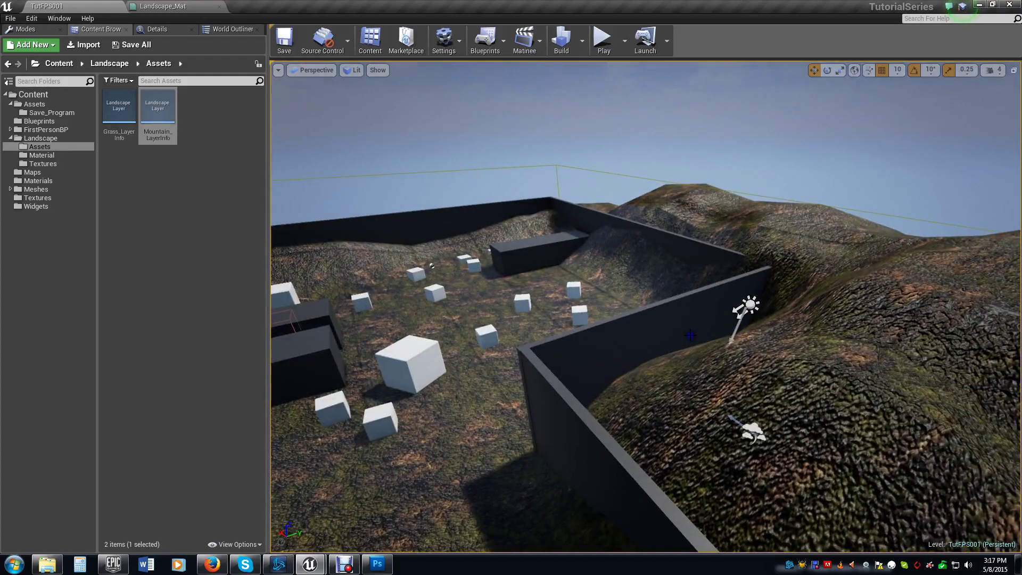
{"action": "mouse_move", "coordinate": [655, 272]}
{"action": "right_mouse_down"}
{"action": "mouse_move", "coordinate": [581, 268]}
{"action": "mouse_move", "coordinate": [636, 273]}
{"action": "right_mouse_up"}
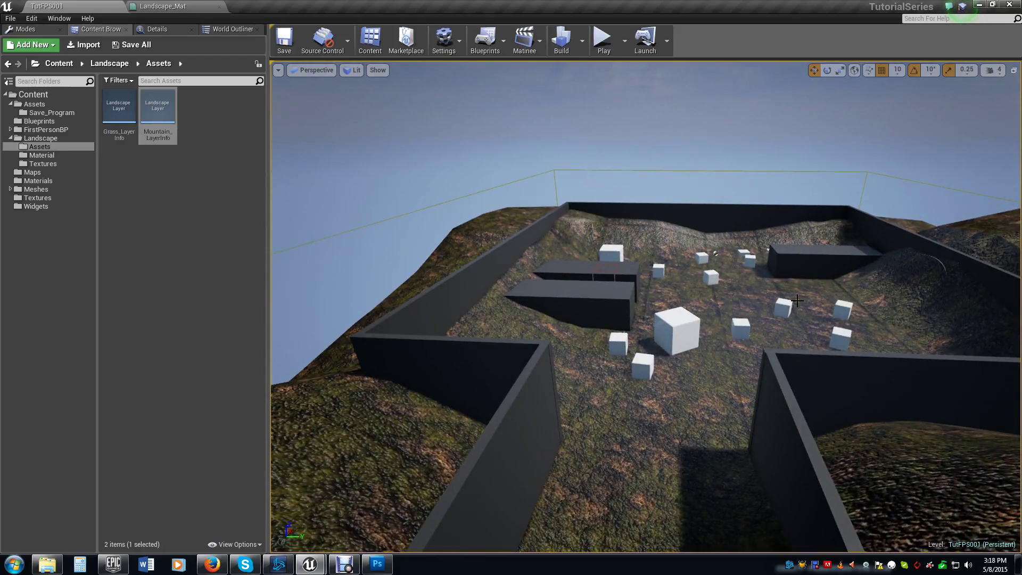
{"action": "mouse_move", "coordinate": [801, 302]}
{"action": "right_mouse_down"}
{"action": "mouse_move", "coordinate": [840, 308]}
{"action": "mouse_move", "coordinate": [798, 309]}
{"action": "right_mouse_up"}
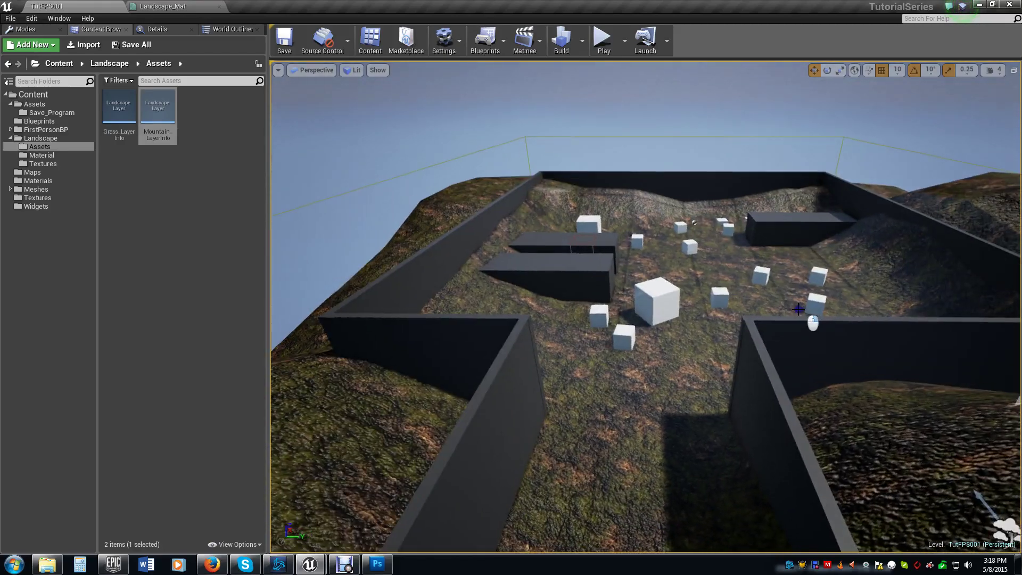